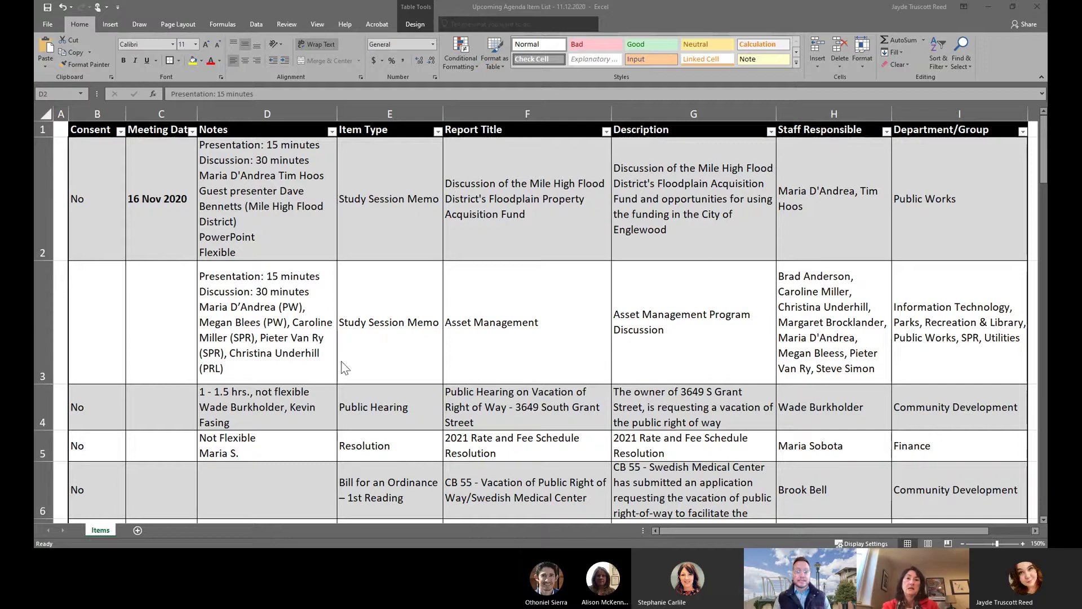
- Go through the 16 Nov 2020 report titles and enlarge row 8 until its full CB 56 text fits
left_click(492, 238)
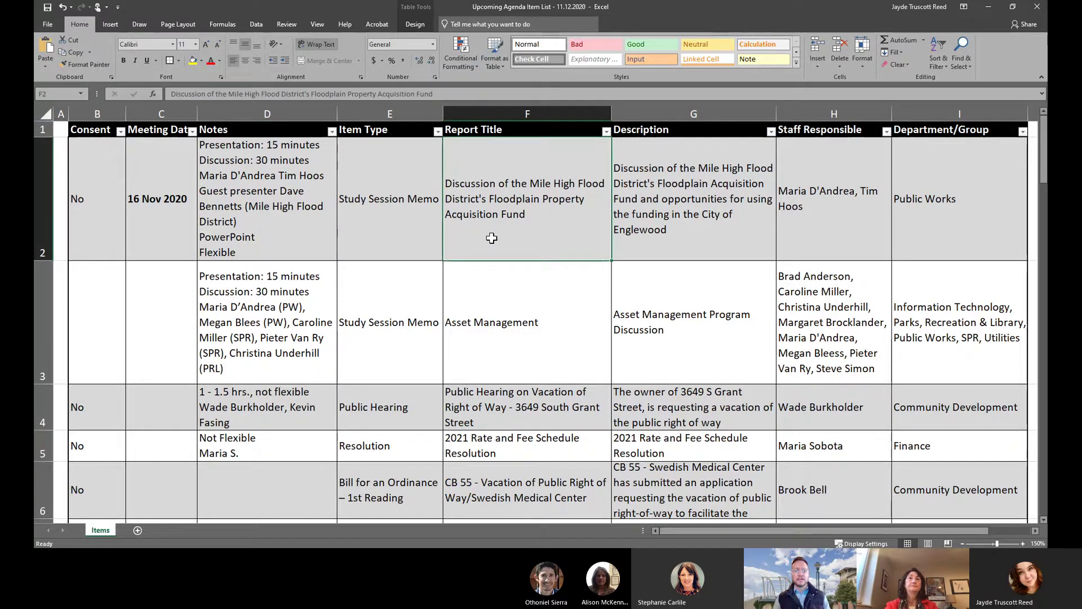
key("Down")
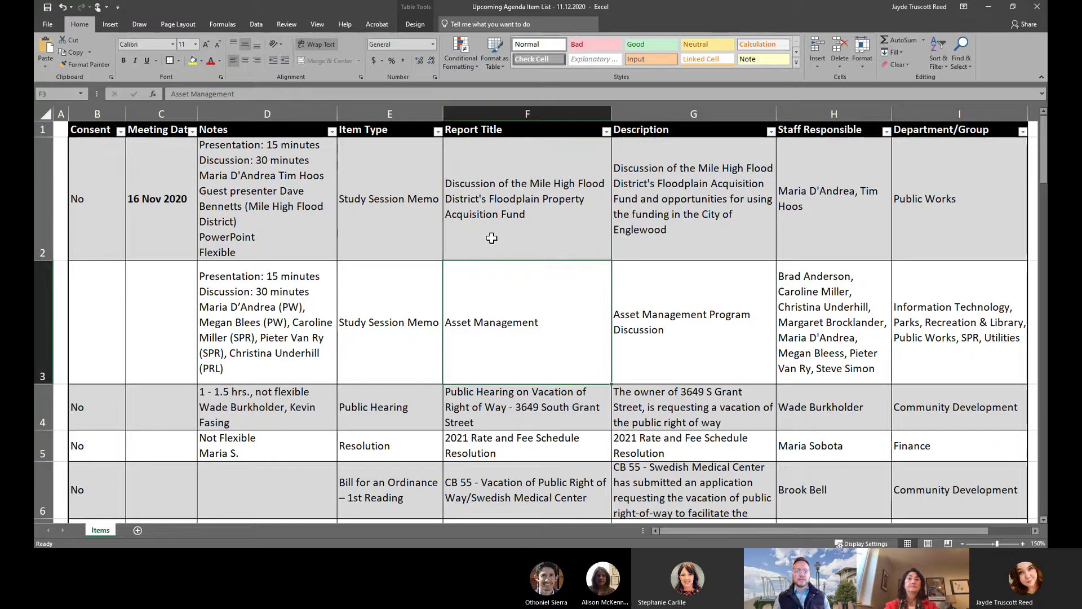
key("Down")
key("Down")
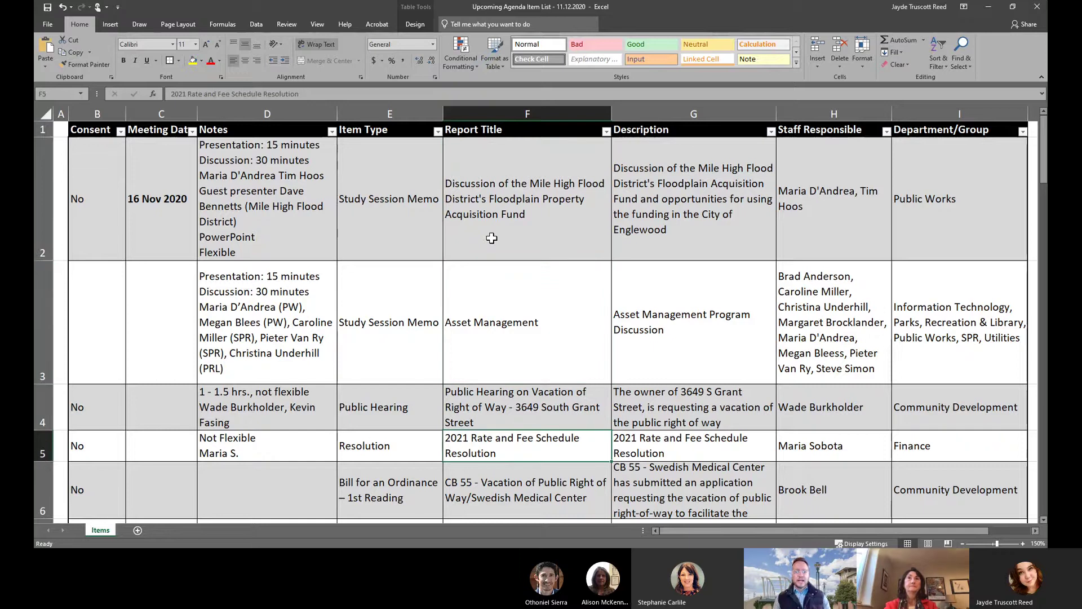
key("Down")
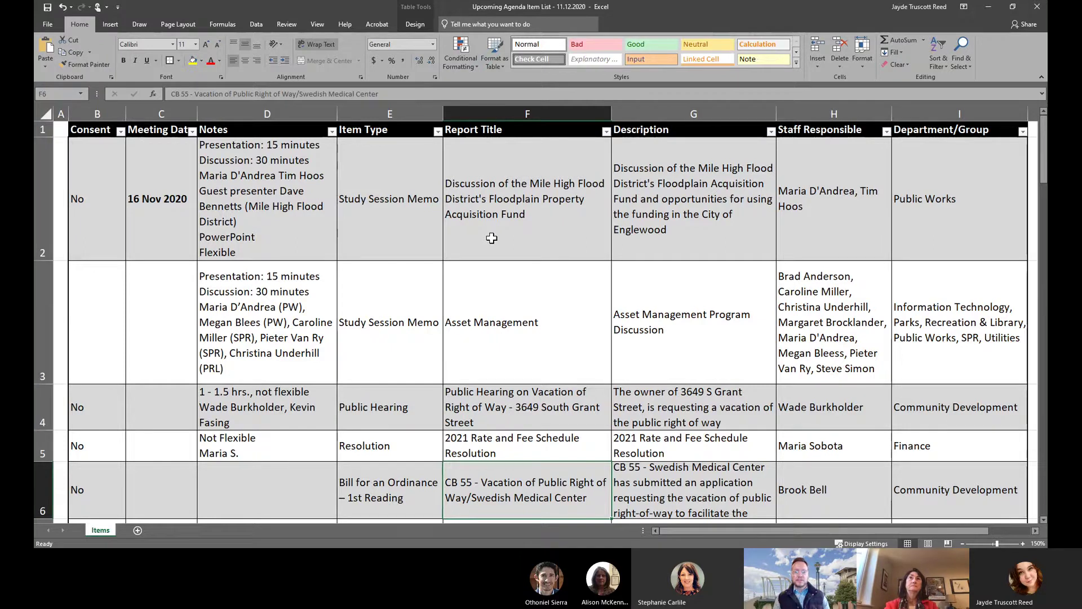
key("Down")
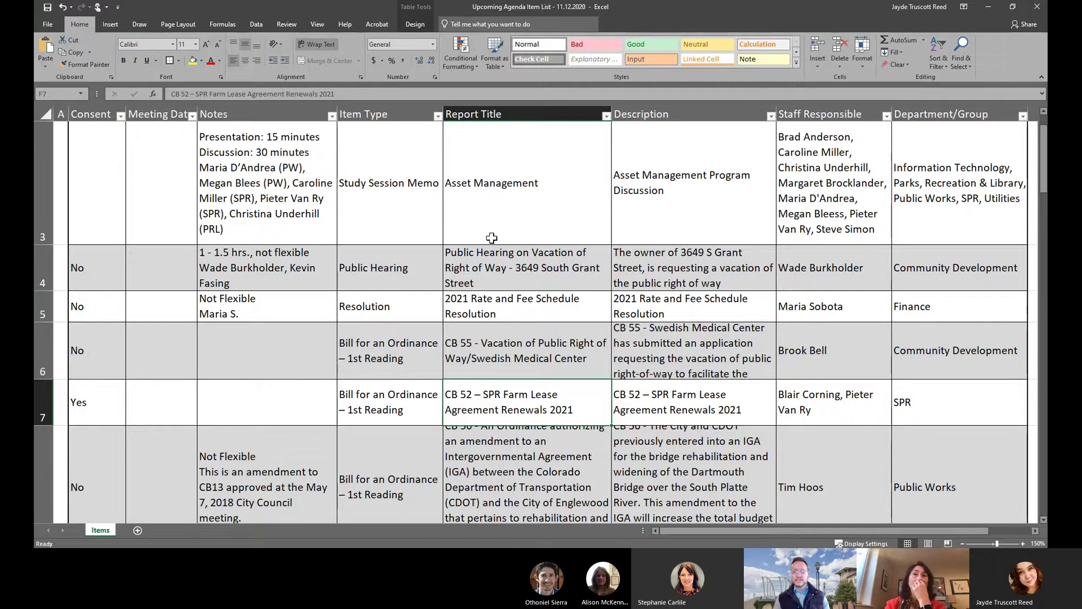
key("Down")
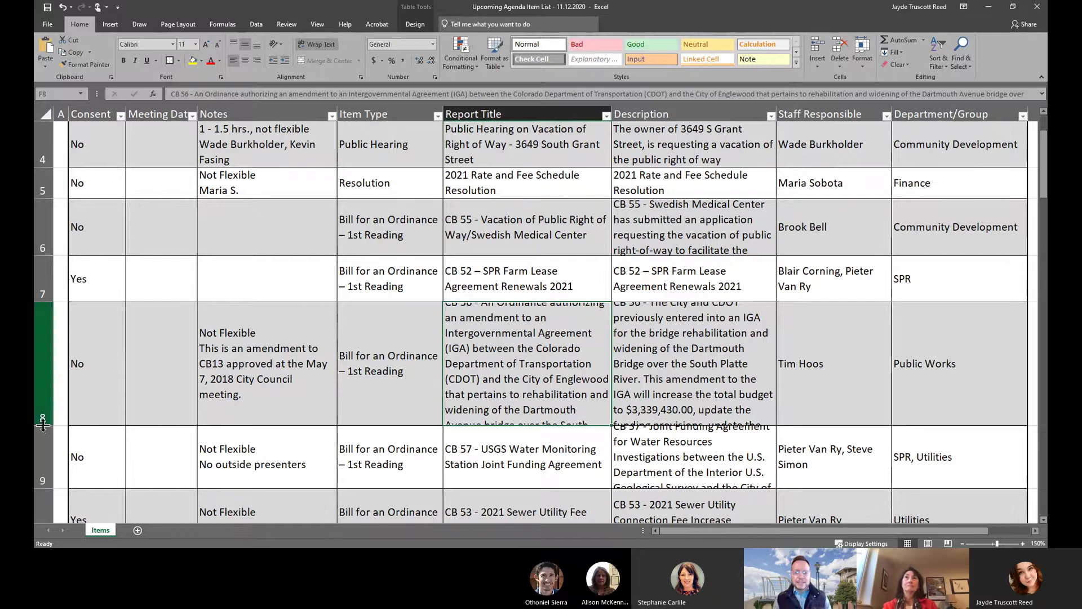
left_click_drag(39, 427, 39, 486)
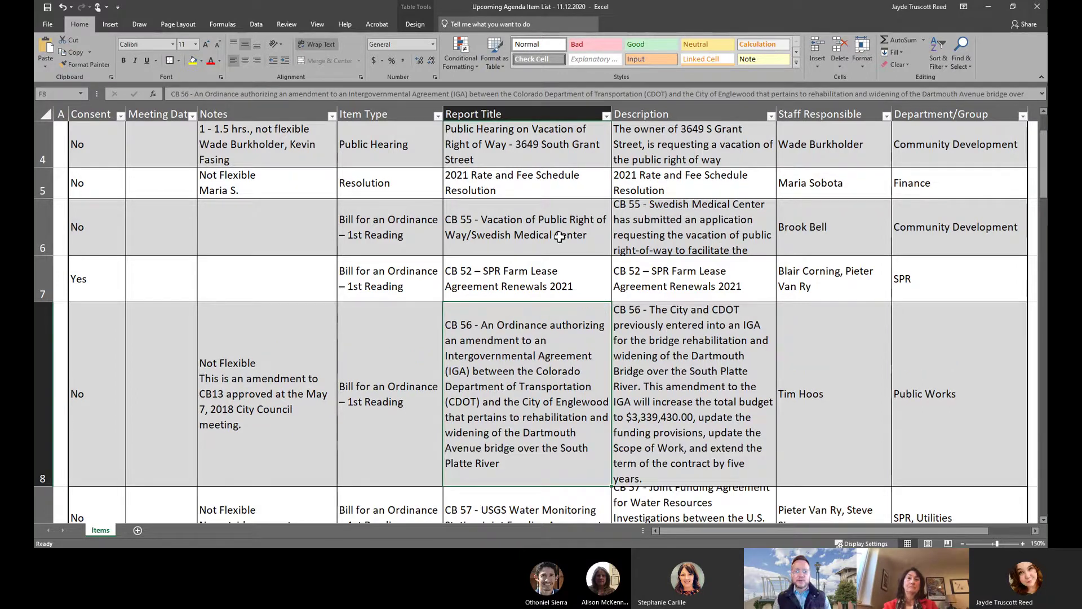
- Review the remaining 16 Nov 2020 bills from CB 55 onward and the 23 Nov 2020 study session items
left_click(540, 214)
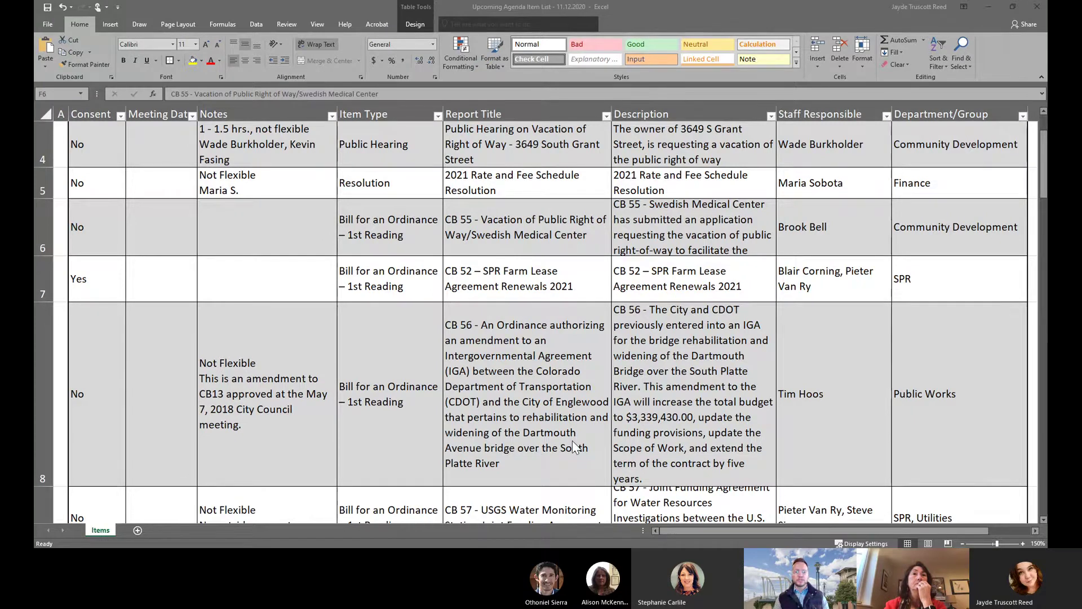
scroll(573, 441, "down", 1)
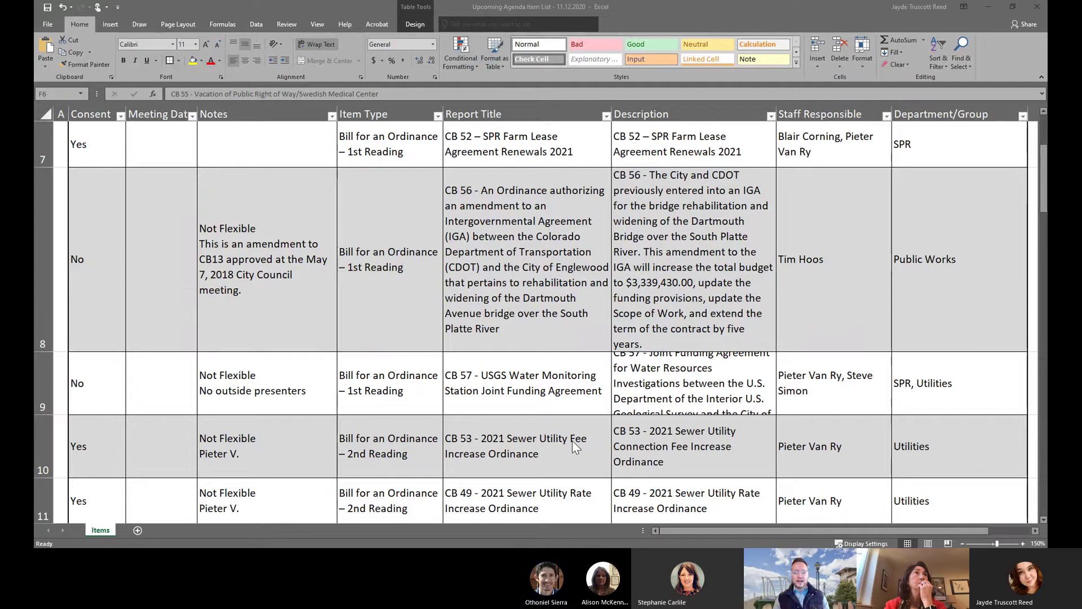
scroll(573, 441, "down", 1)
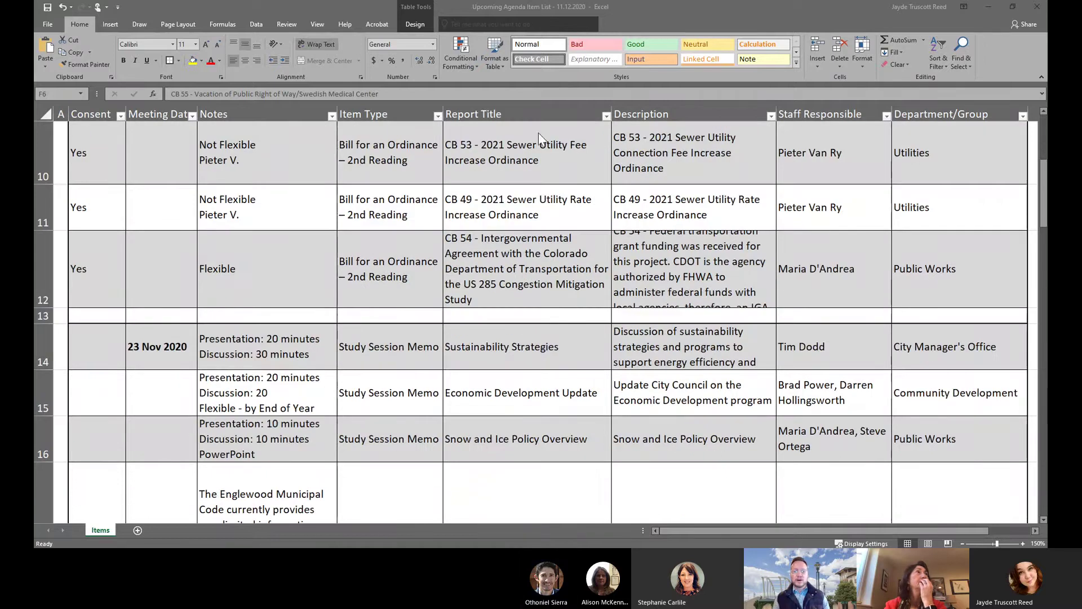
left_click(514, 148)
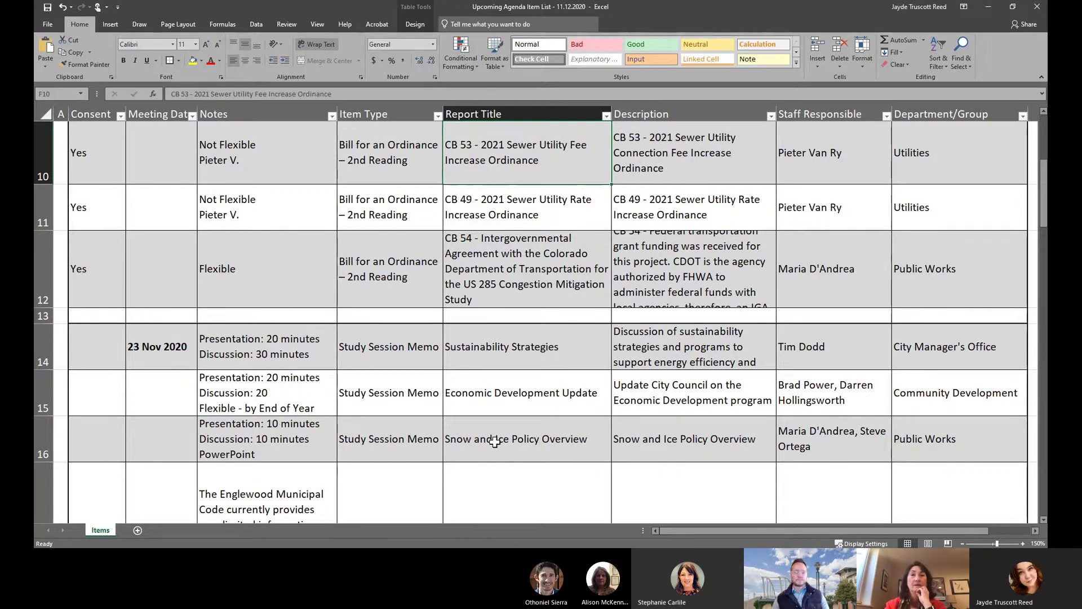
scroll(494, 441, "down", 1)
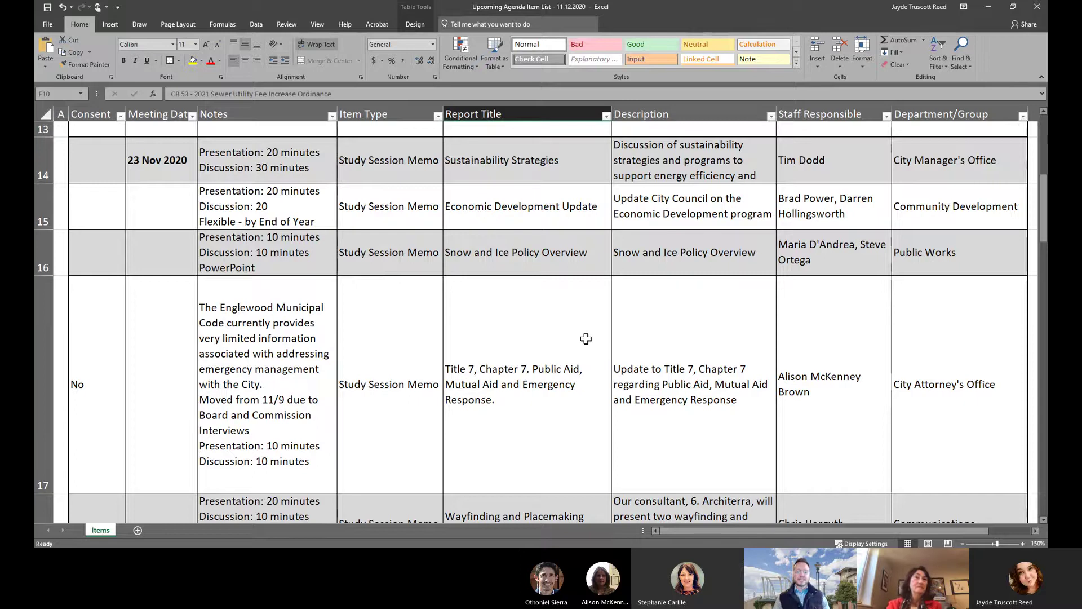
scroll(586, 338, "down", 1)
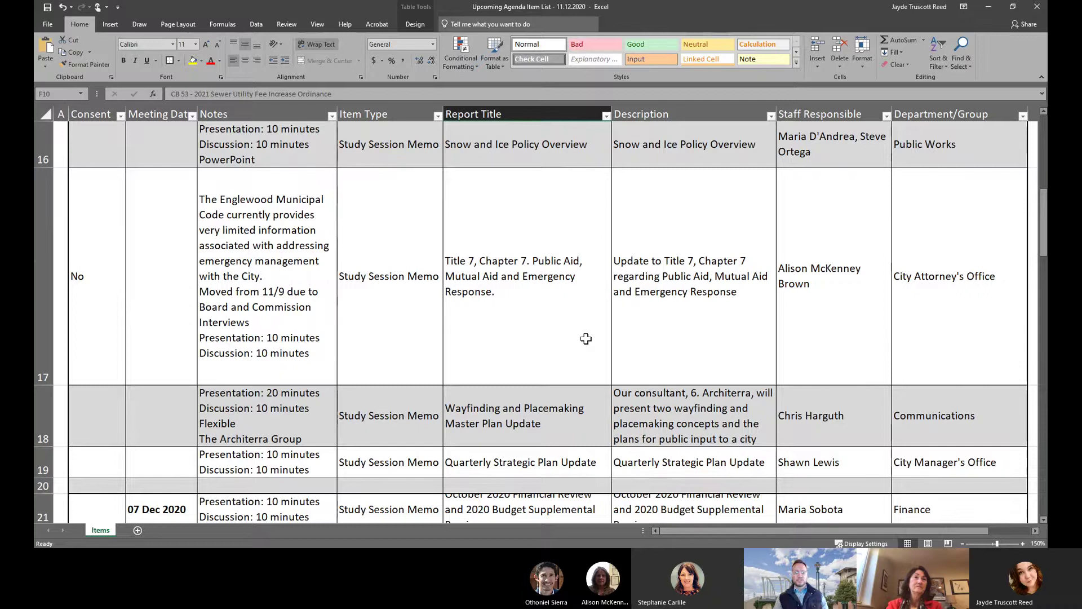
- Autofit the height of row 21, the October 2020 Financial Review item under 07 Dec 2020
scroll(586, 338, "down", 1)
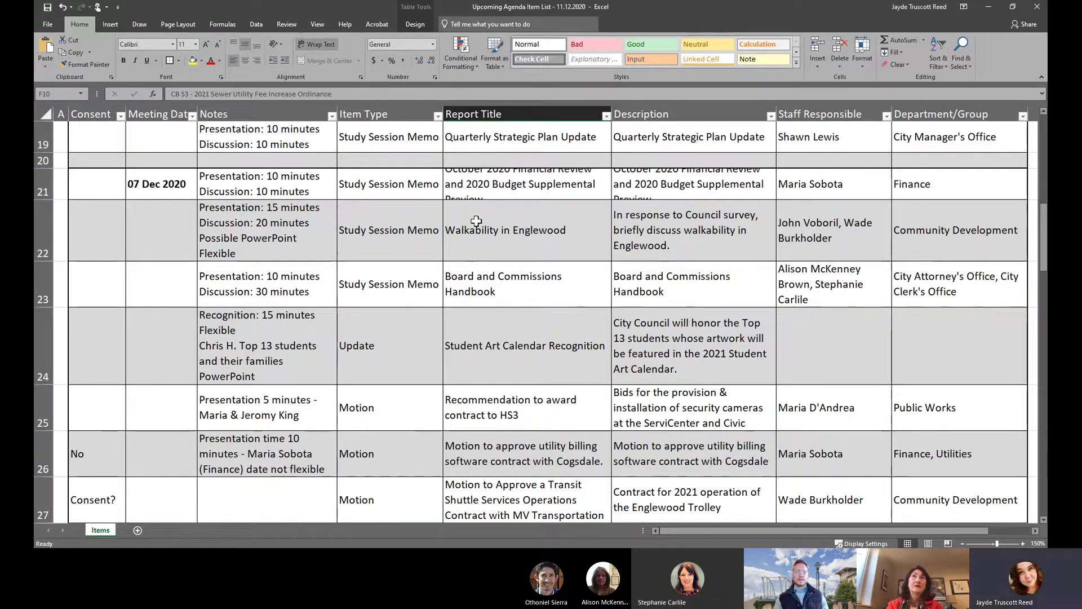
scroll(476, 221, "up", 1)
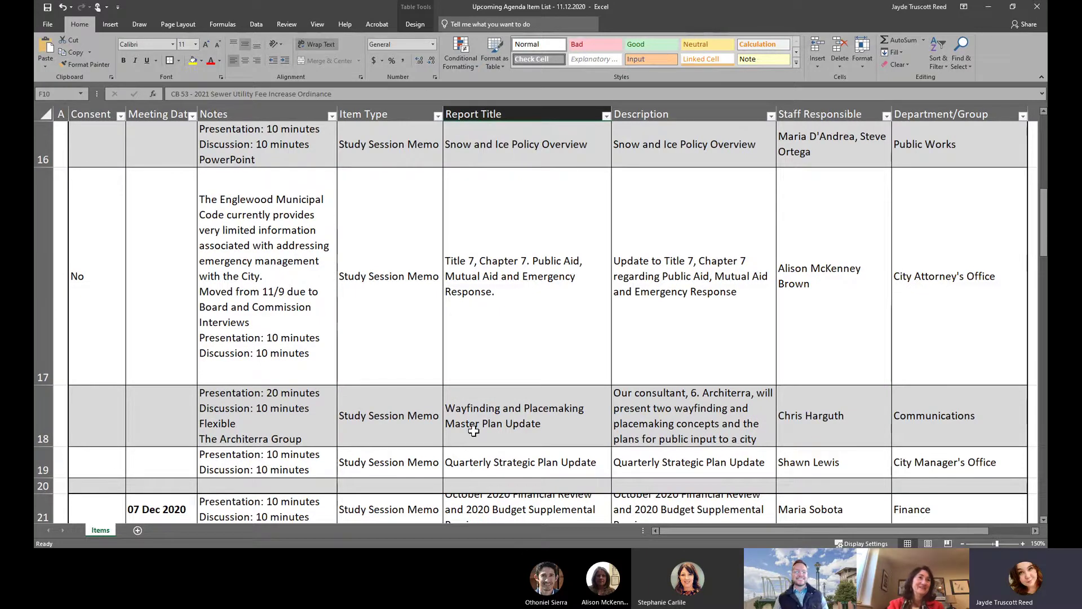
scroll(474, 430, "down", 1)
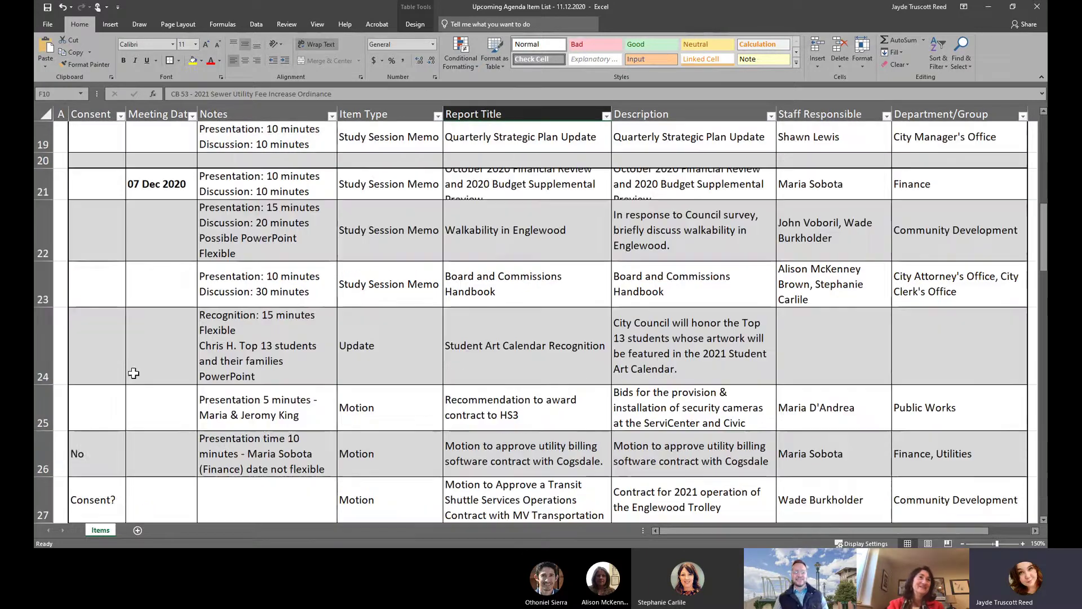
double_click(47, 198)
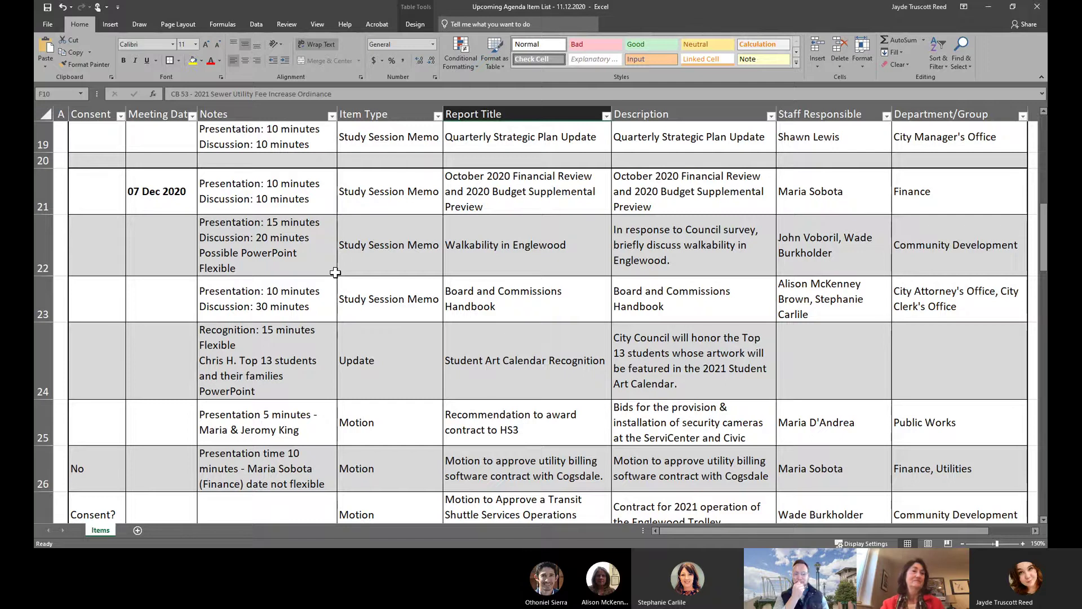
- Examine the presentation and discussion times of the 23 Nov 2020 study session items, from Sustainability Strategies to the Wayfinding update
scroll(335, 272, "up", 1)
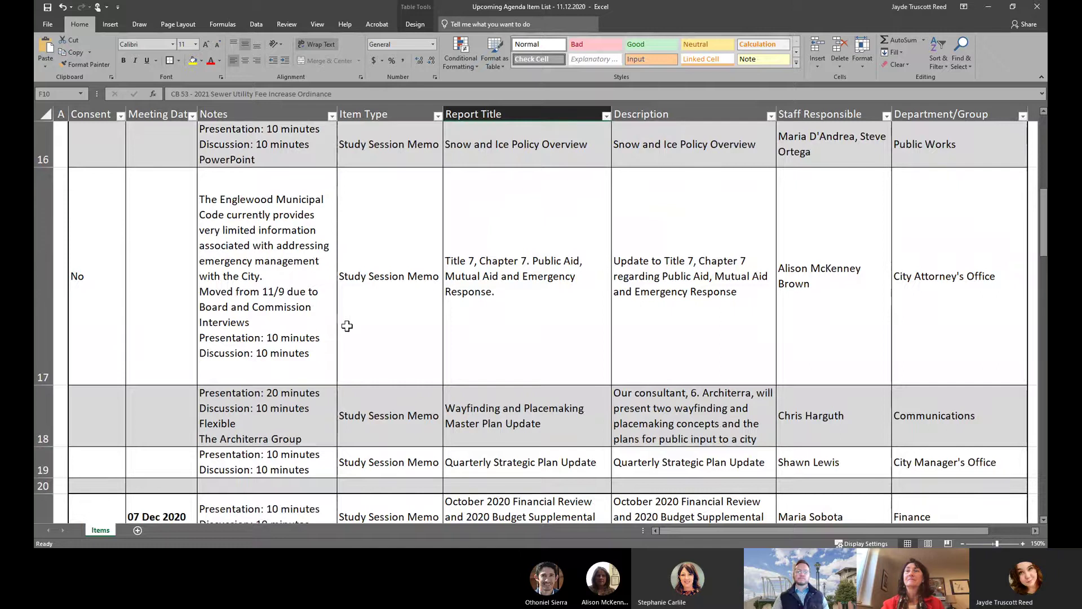
scroll(340, 315, "up", 1)
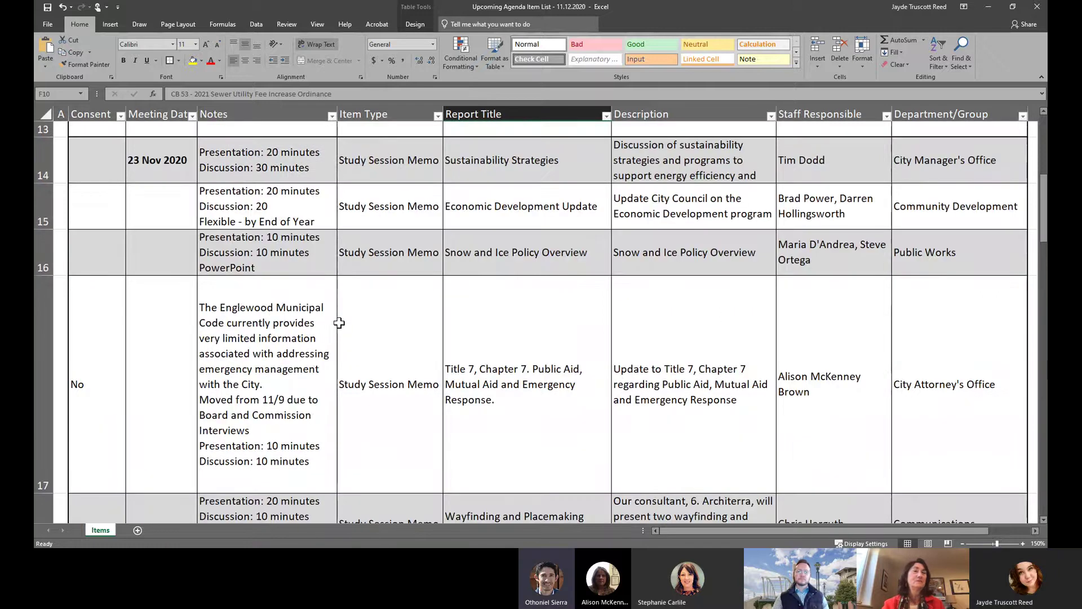
left_click(460, 163)
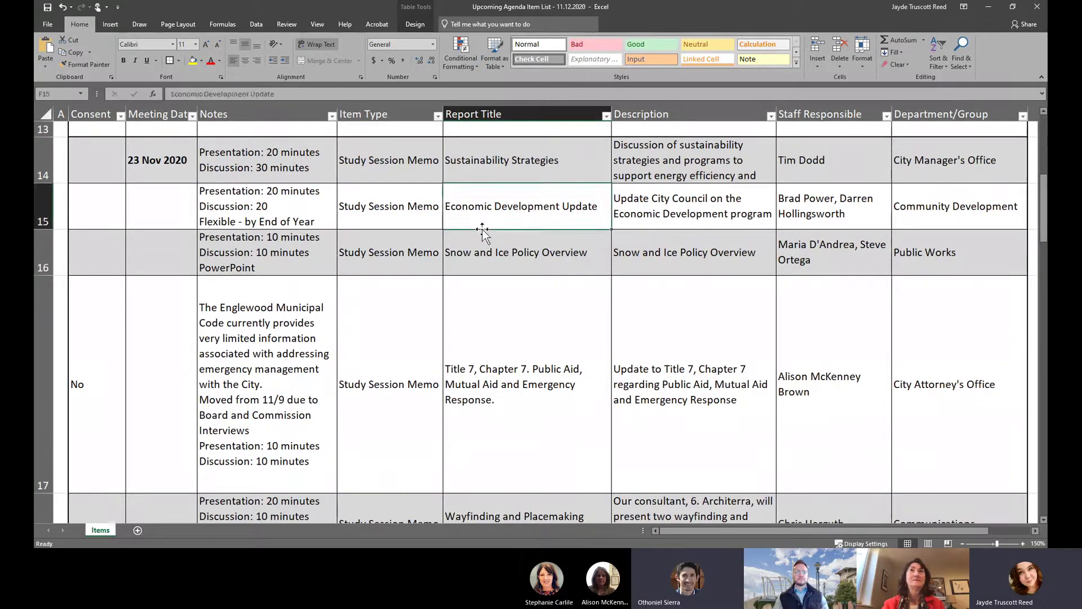
left_click(502, 352)
scroll(504, 361, "down", 1)
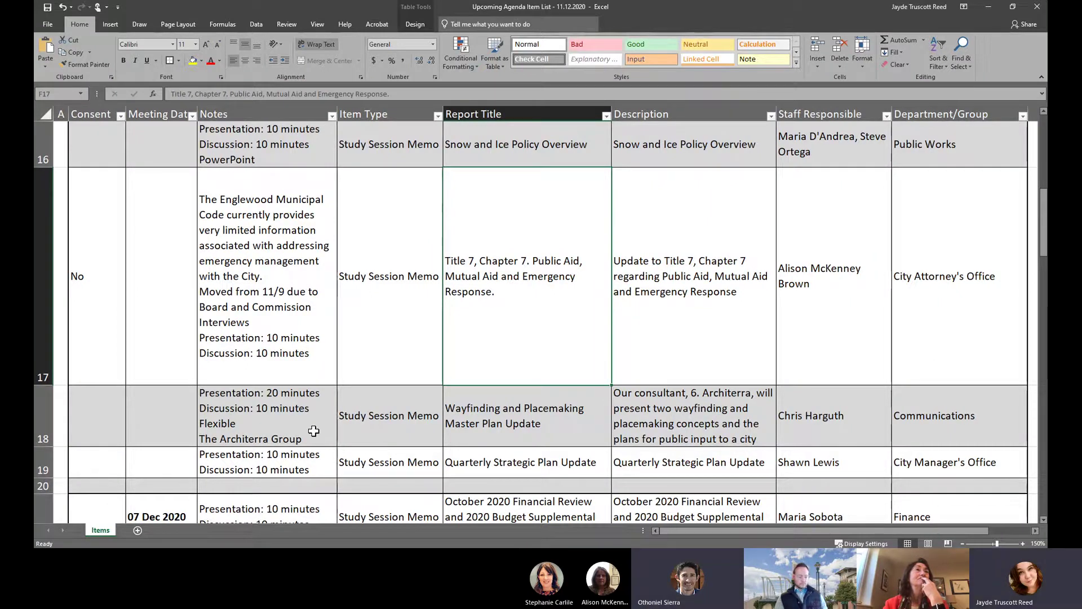
scroll(275, 255, "up", 1)
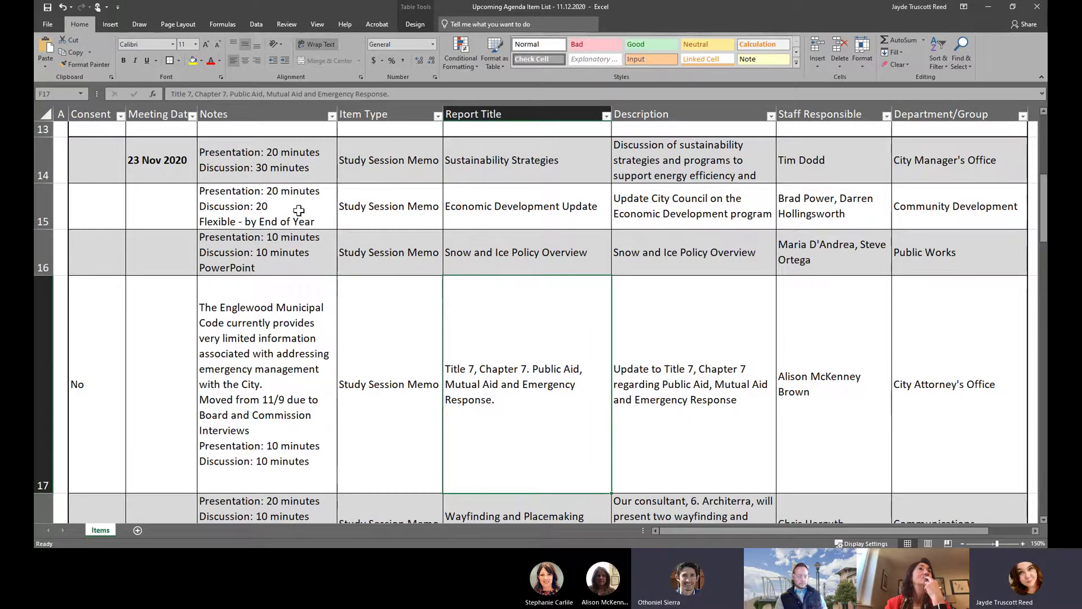
scroll(303, 273, "down", 1)
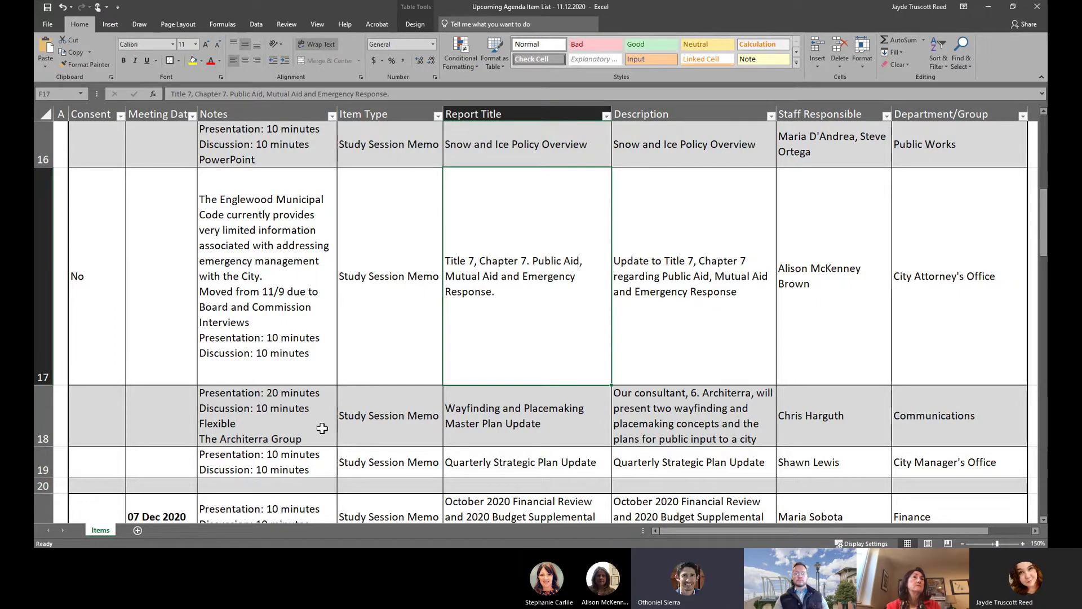
left_click(322, 429)
- Examine the notes and item types of the study session items listed from 14 Dec 2020
scroll(321, 429, "down", 3)
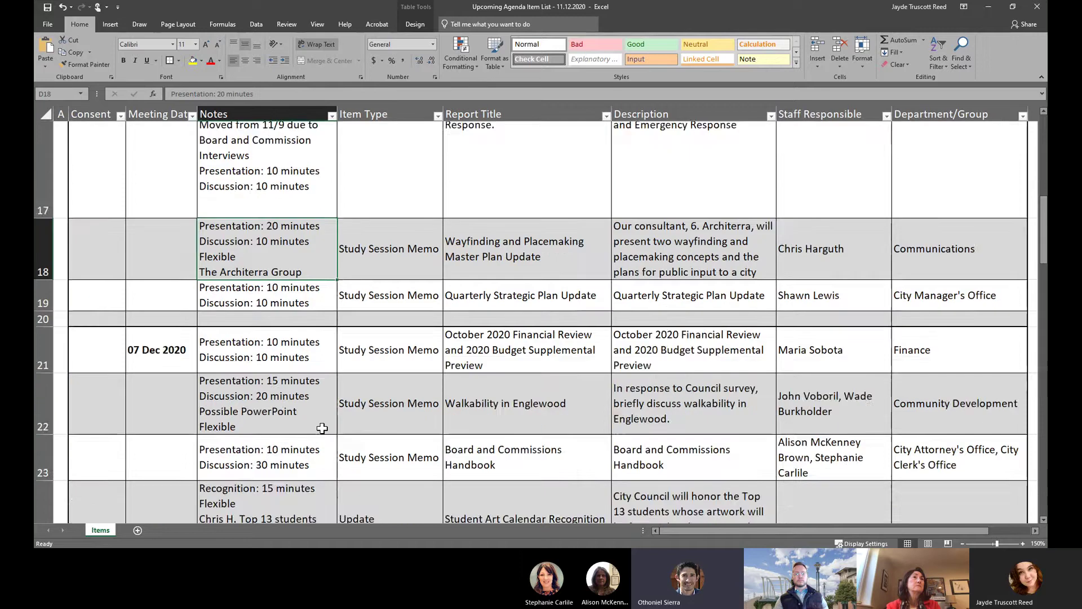
scroll(322, 429, "down", 6)
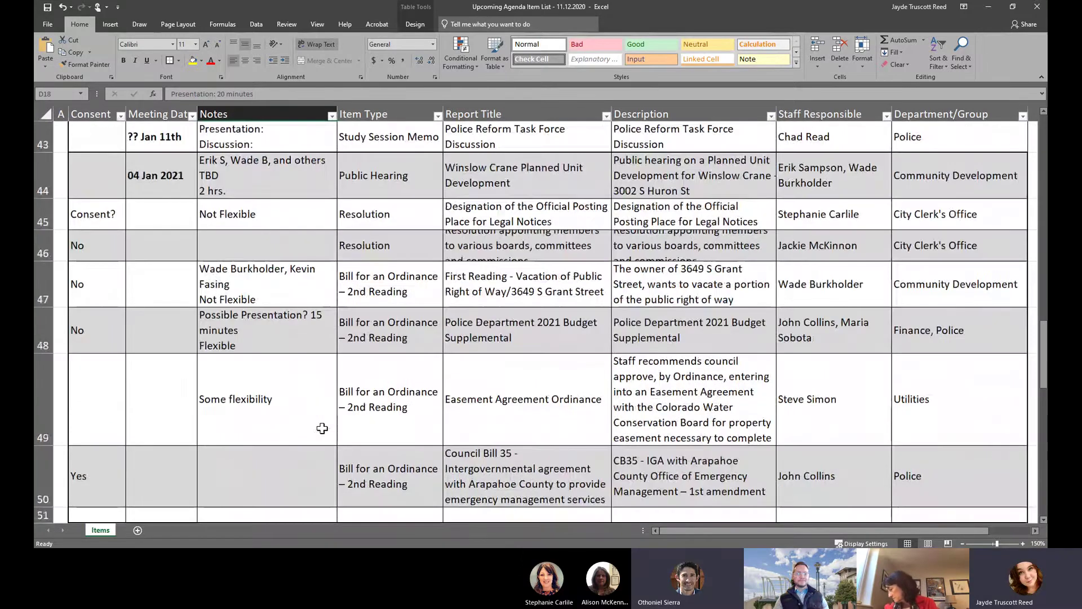
scroll(322, 428, "up", 1)
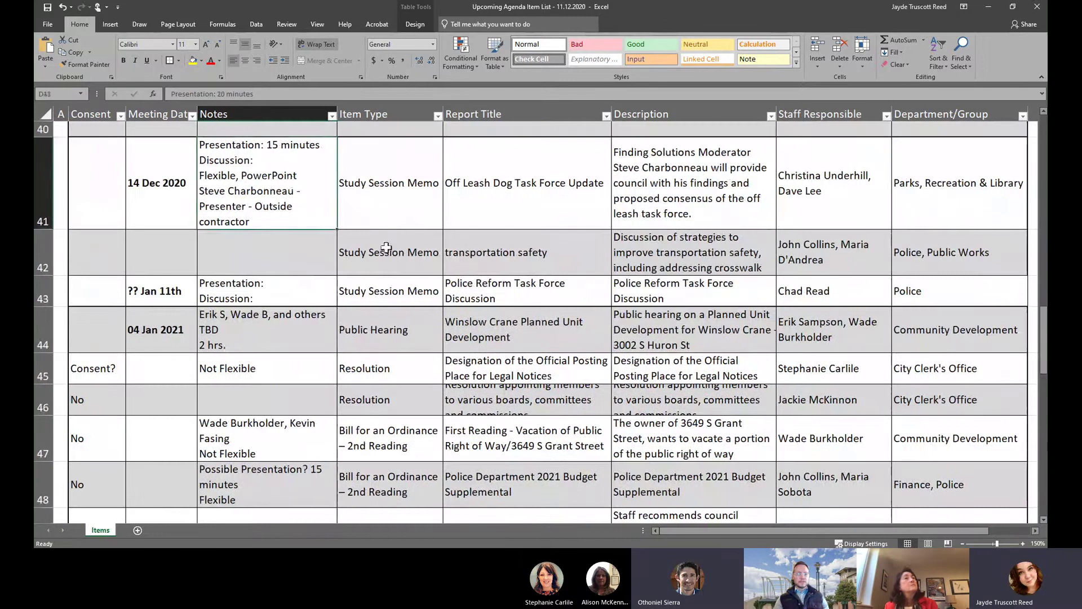
left_click_drag(389, 291, 389, 252)
left_click_drag(308, 231, 308, 225)
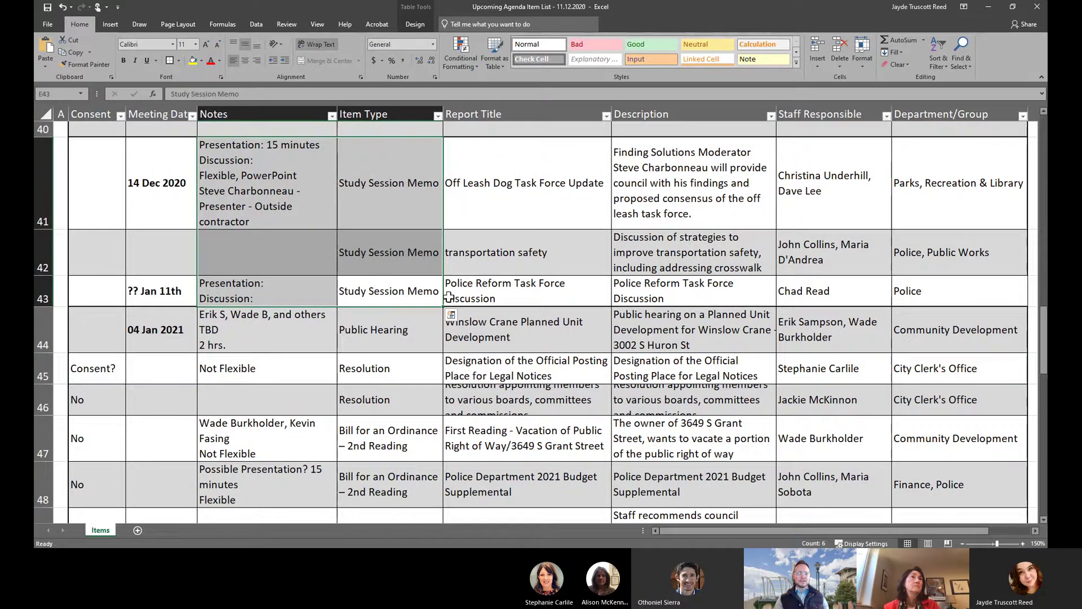
- Clear the tentative meeting date from the Police Reform Task Force Discussion row
left_click(181, 295)
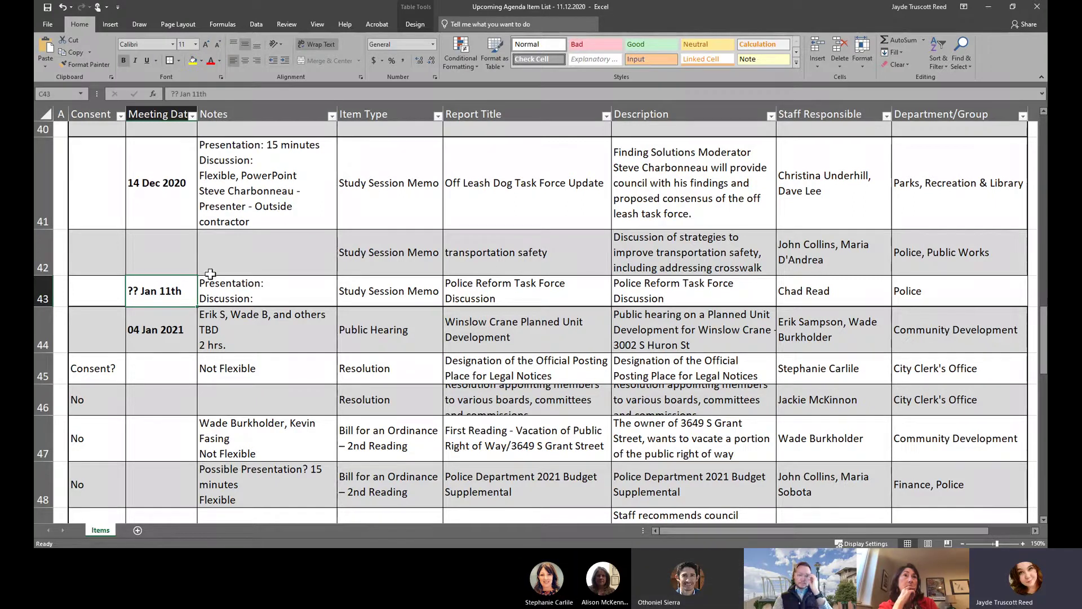
left_click_drag(210, 274, 367, 254)
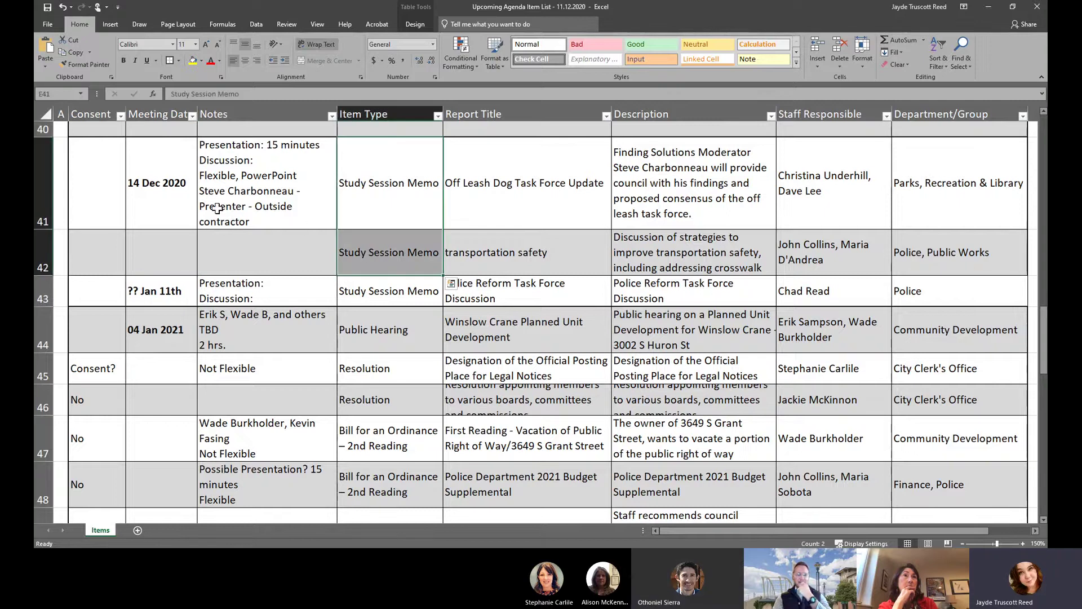
left_click_drag(235, 200, 230, 245)
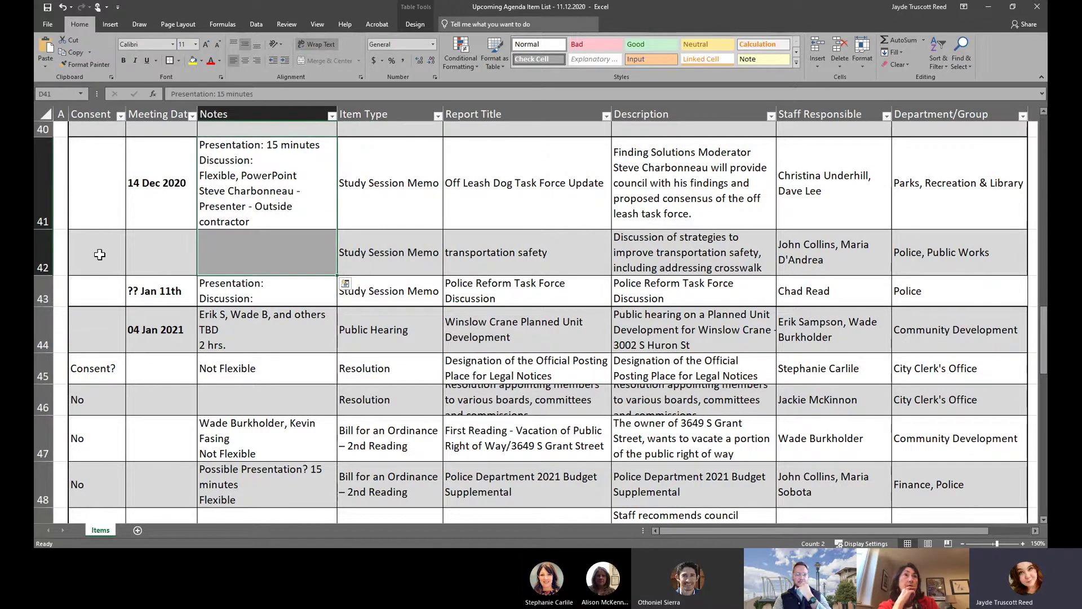
left_click(175, 291)
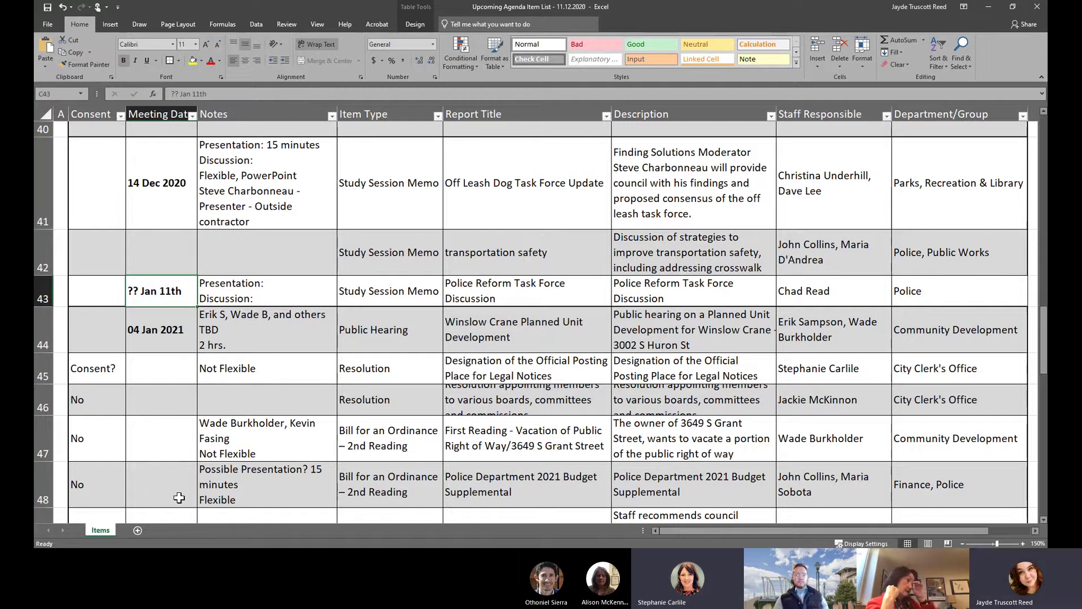
key("Delete")
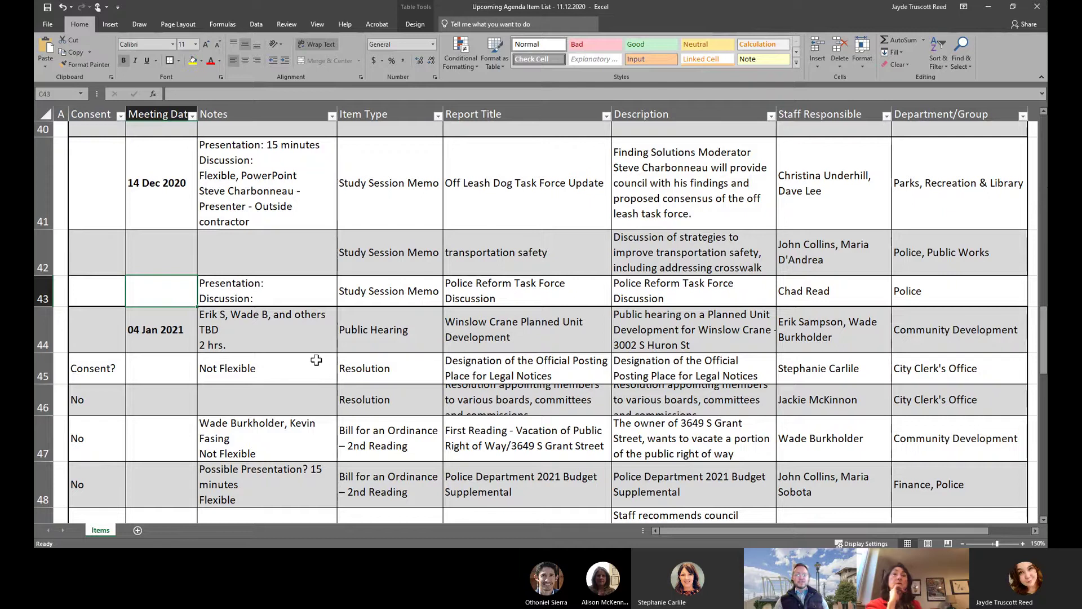
- Set the discussion time in the notes of the Off Leash Dog Task Force Update to 45 minutes
left_click(487, 268)
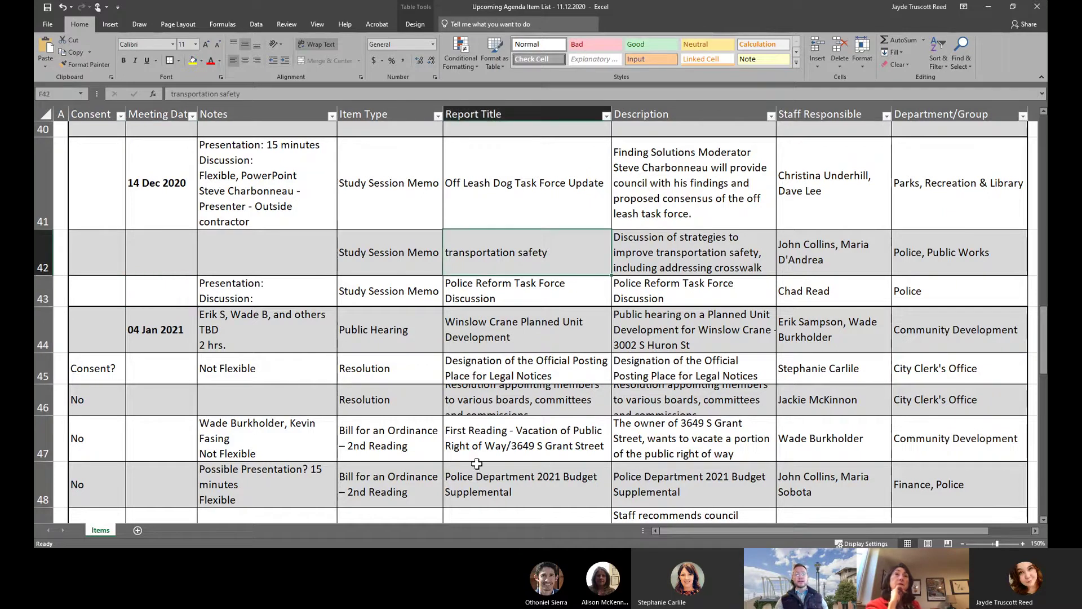
mouse_move(678, 529)
left_mouse_down()
mouse_move(702, 523)
mouse_move(679, 539)
left_mouse_up()
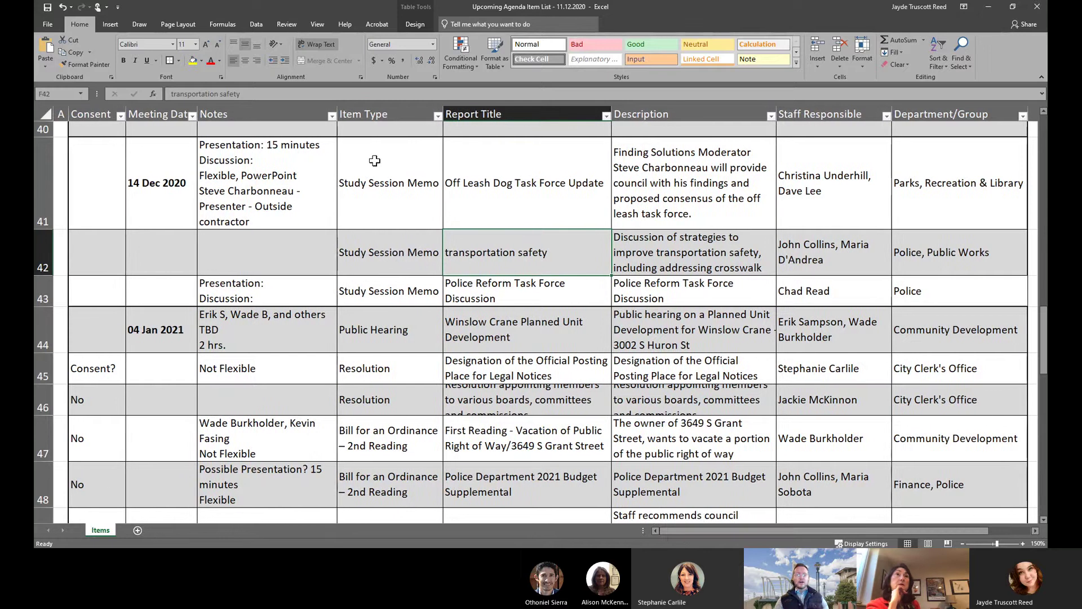
left_click(452, 204)
left_click(267, 160)
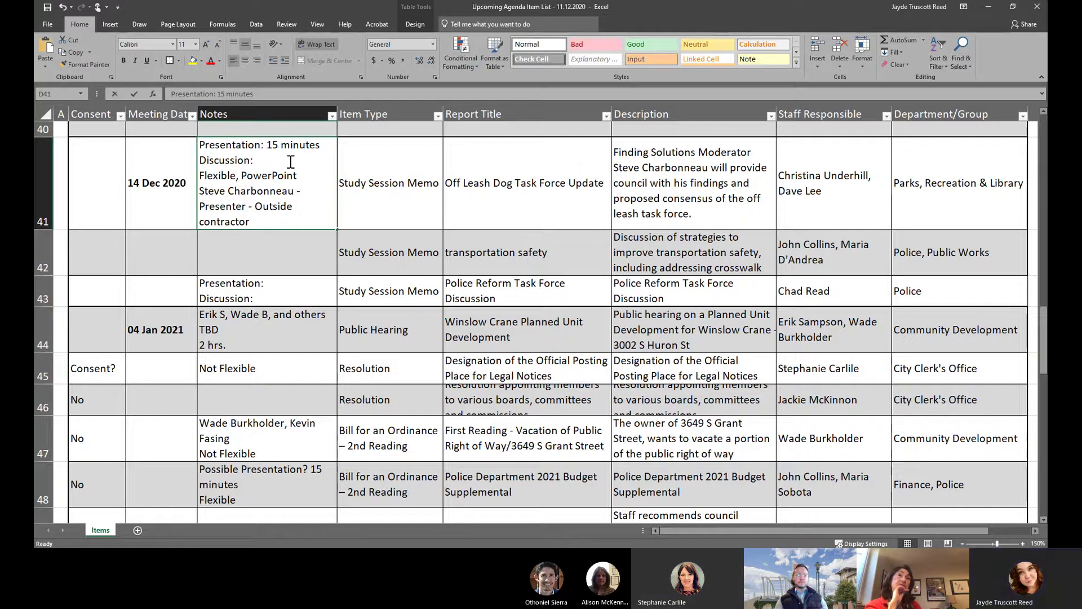
double_click(289, 162)
type("4")
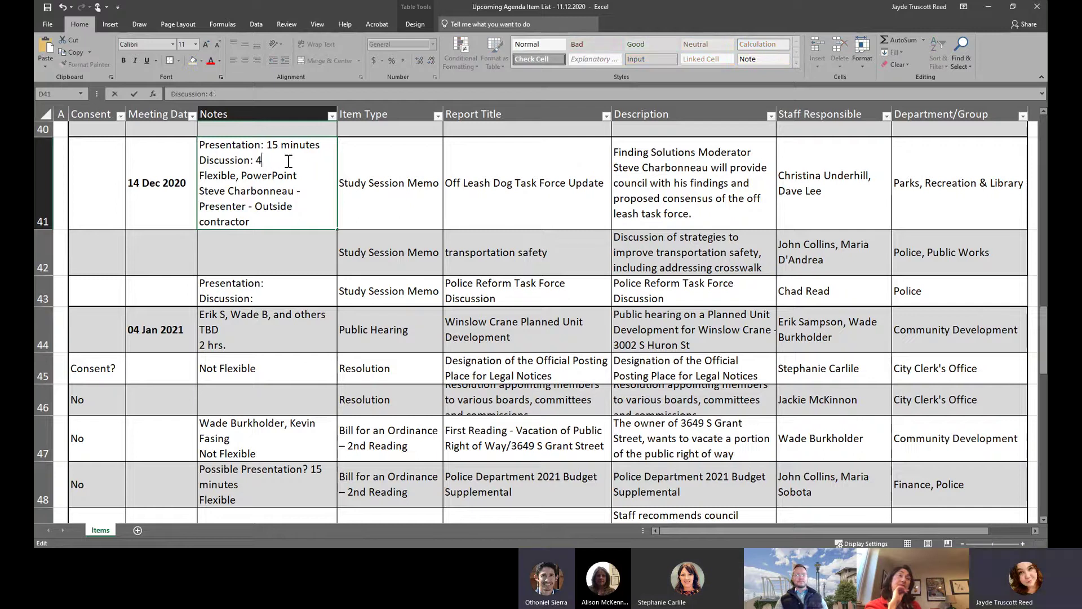
type("5 minutes")
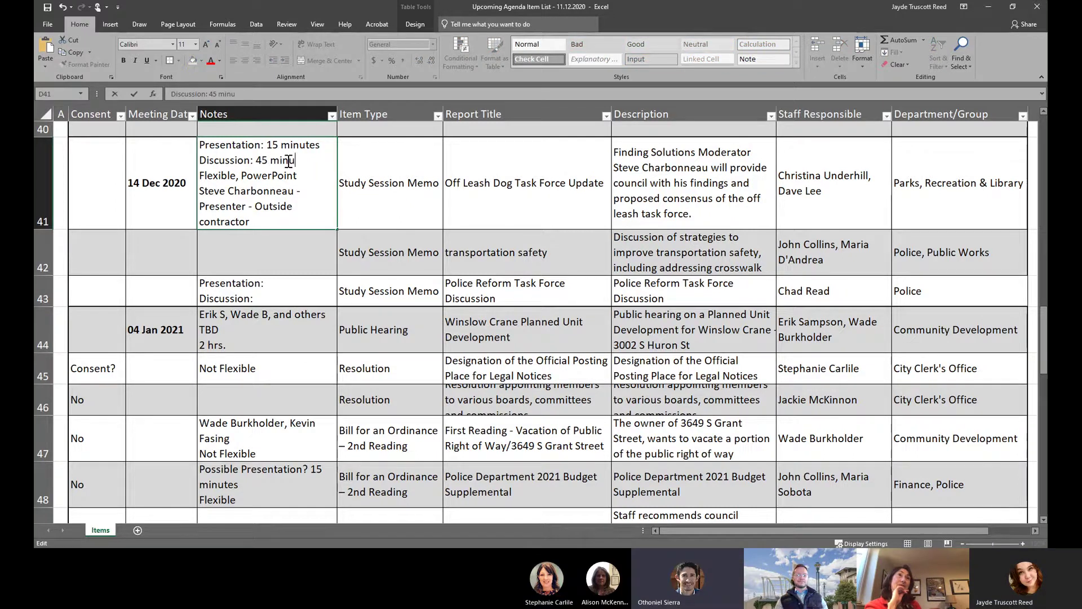
left_click(293, 191)
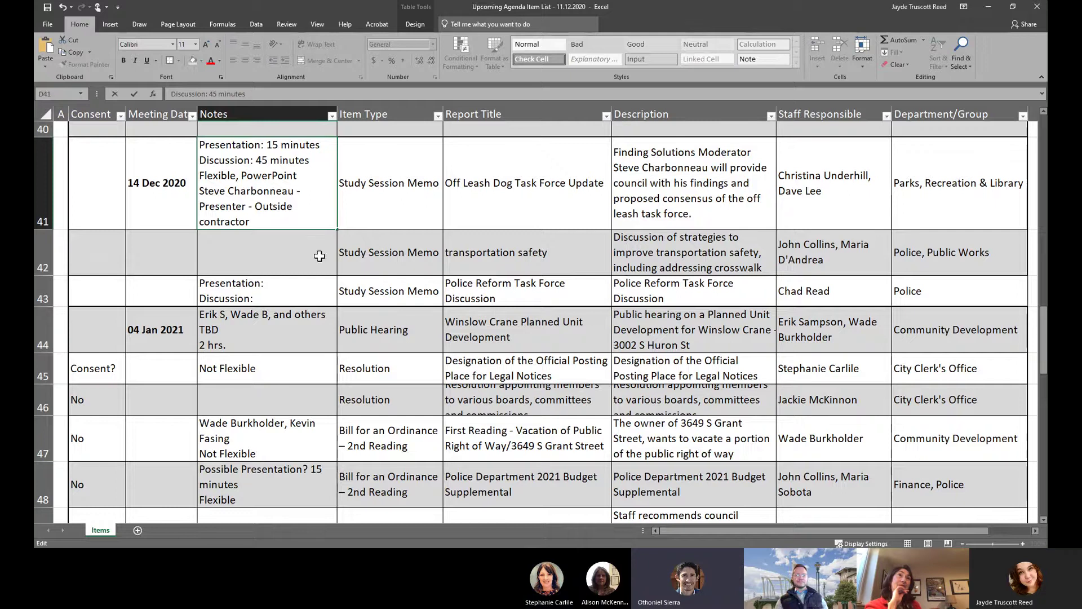
- Compare the transportation safety item with the Resident Safety item among the 11 Jan 2021 study session items
left_click(628, 255)
scroll(525, 337, "down", 1)
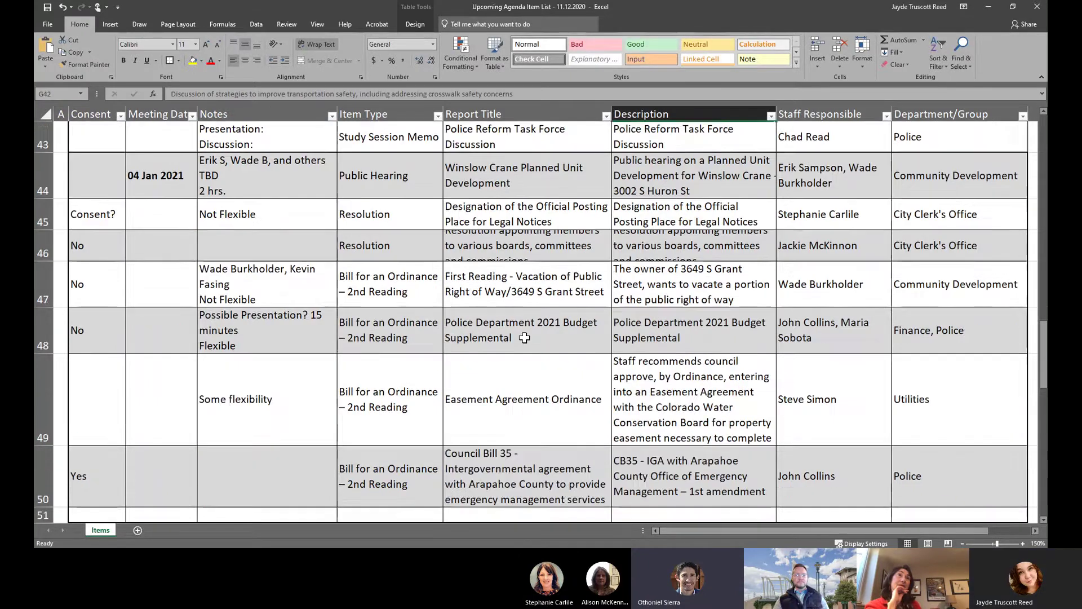
scroll(524, 338, "down", 1)
scroll(524, 338, "down", 1)
left_click(491, 388)
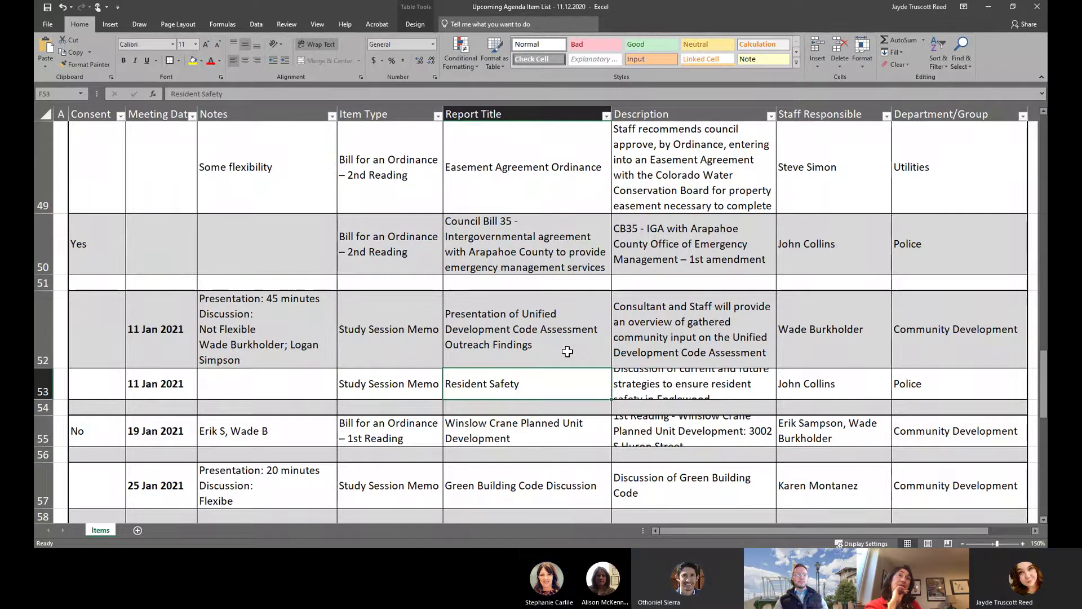
scroll(566, 351, "up", 1)
scroll(567, 351, "up", 3)
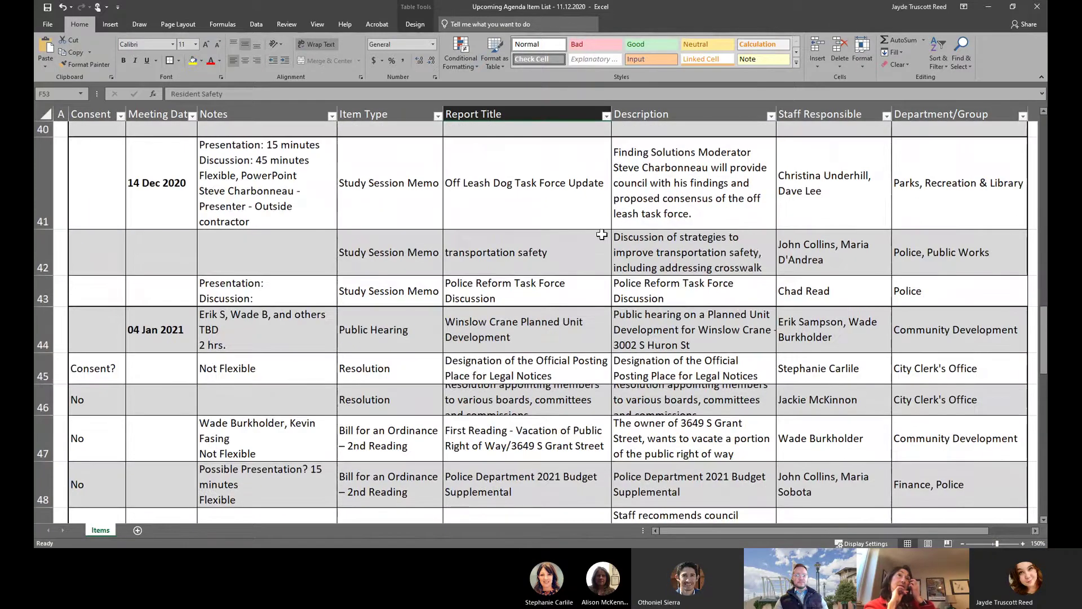
- Move the transportation safety item directly below the Police Reform Task Force Discussion row
left_click(760, 253)
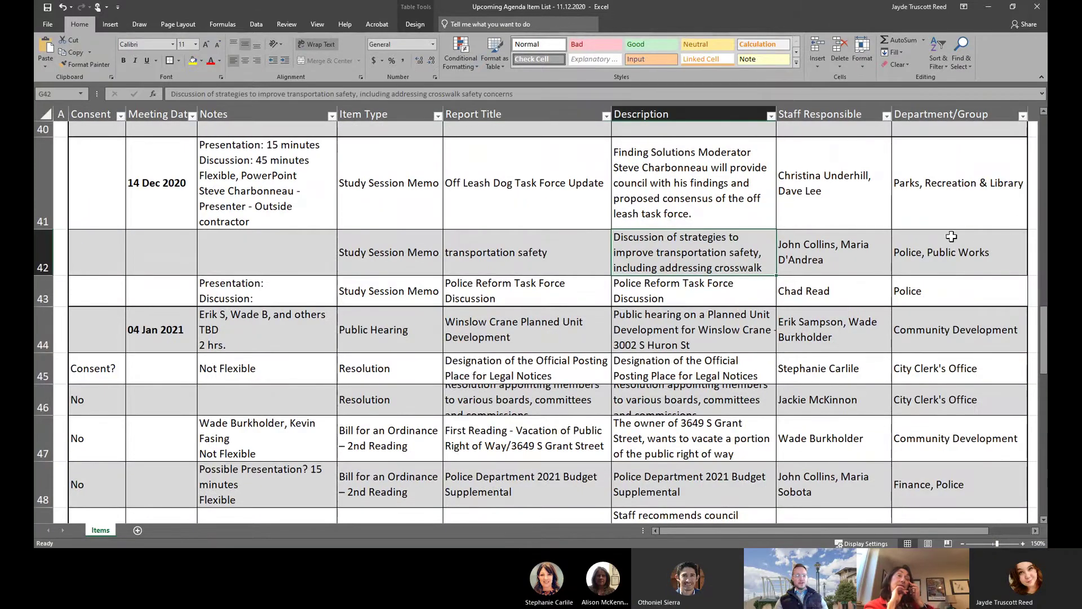
left_click_drag(957, 248, 131, 241)
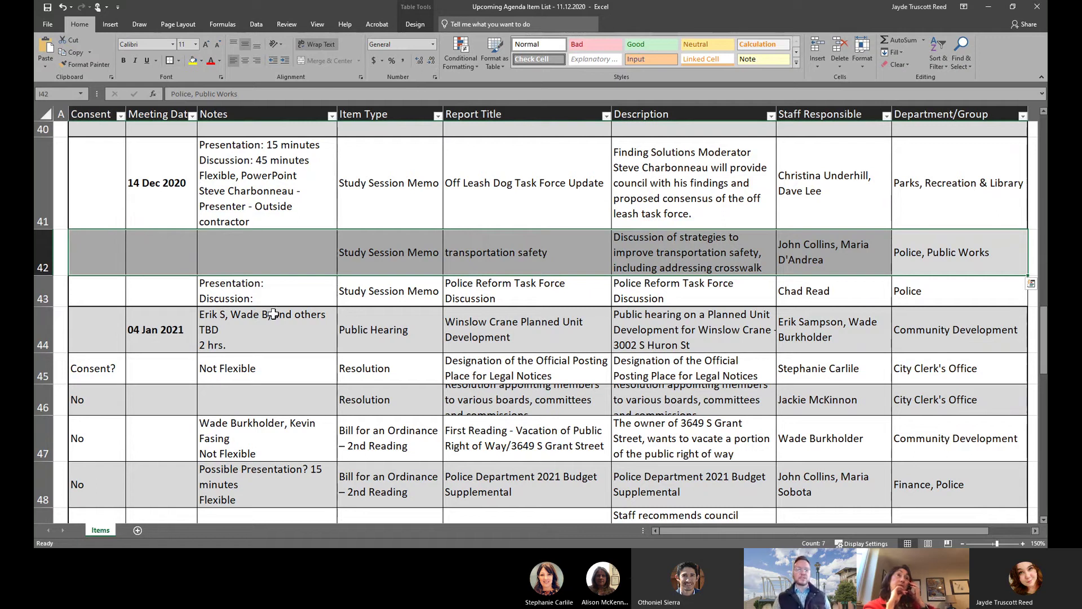
scroll(274, 314, "down", 2)
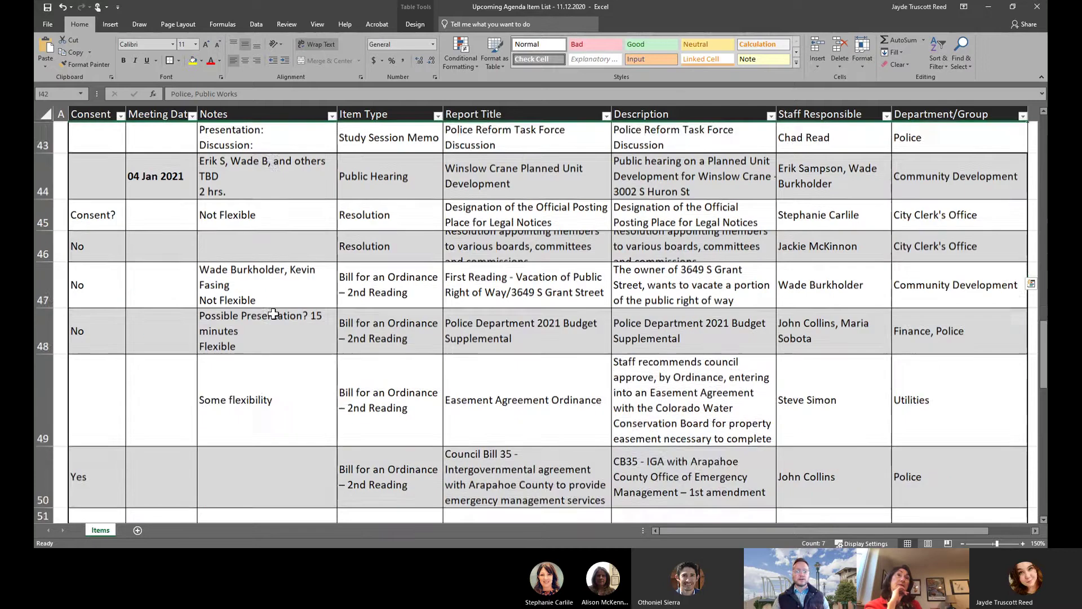
scroll(274, 314, "up", 2)
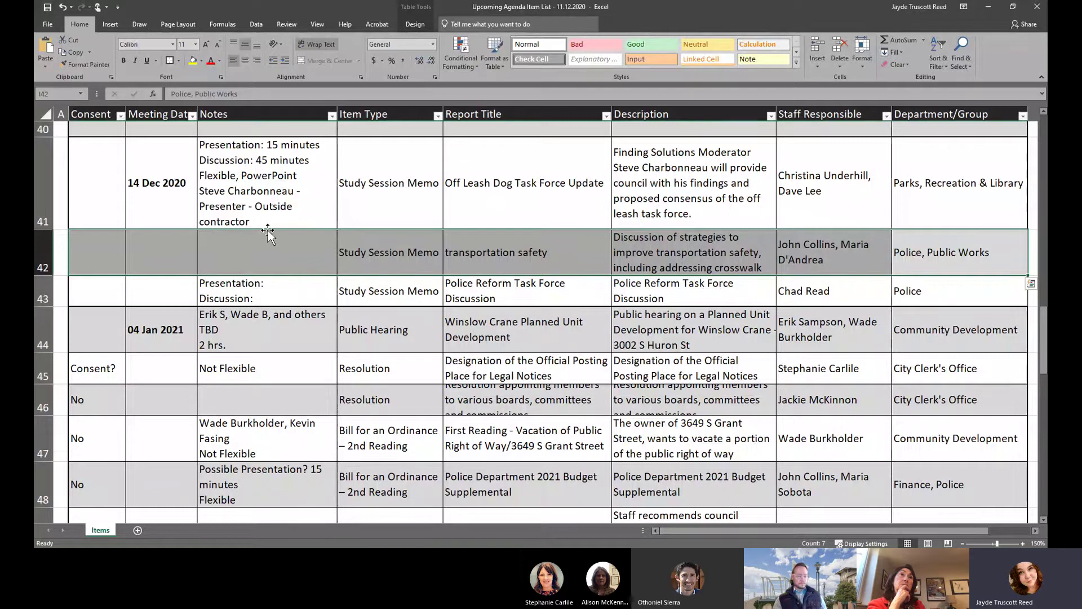
left_click_drag(268, 231, 254, 316)
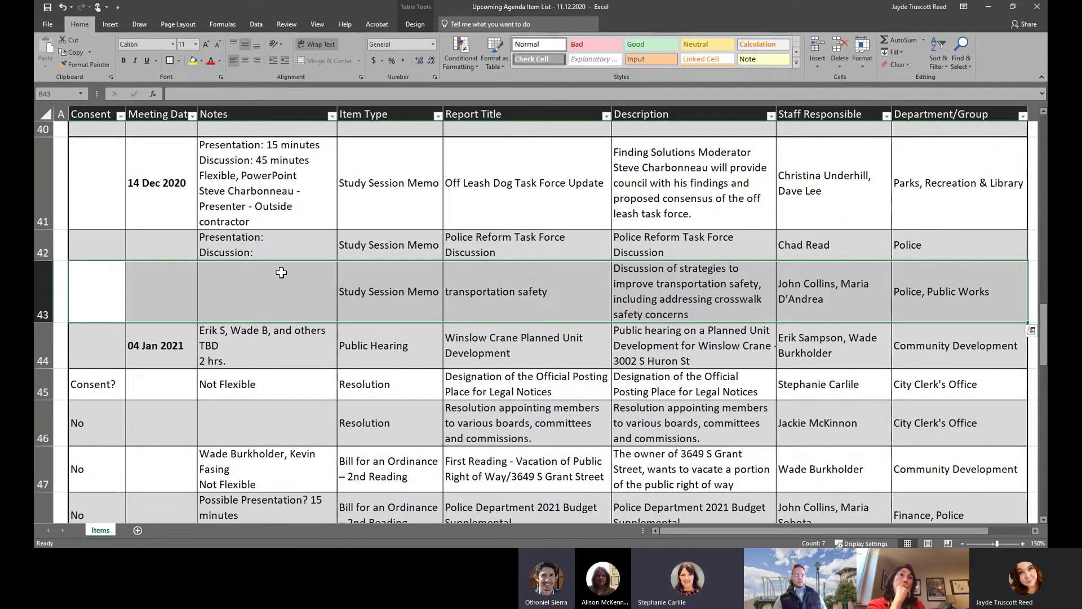
- Move the transportation safety item below the Resident Safety row under 11 Jan 2021 and clear the Resident Safety meeting date
scroll(309, 261, "down", 2)
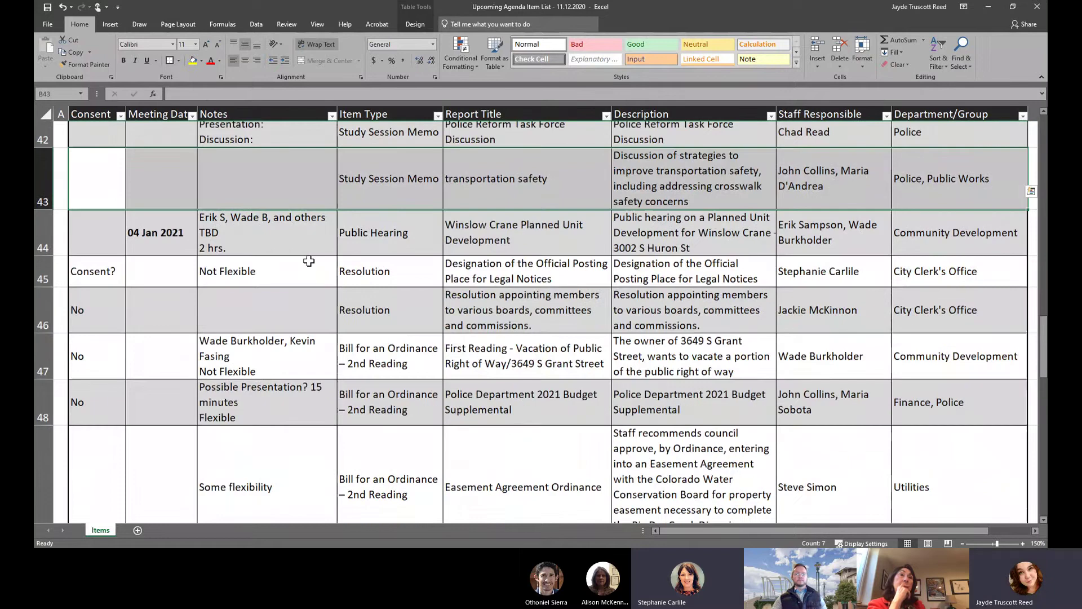
scroll(305, 254, "up", 2)
scroll(253, 203, "down", 3)
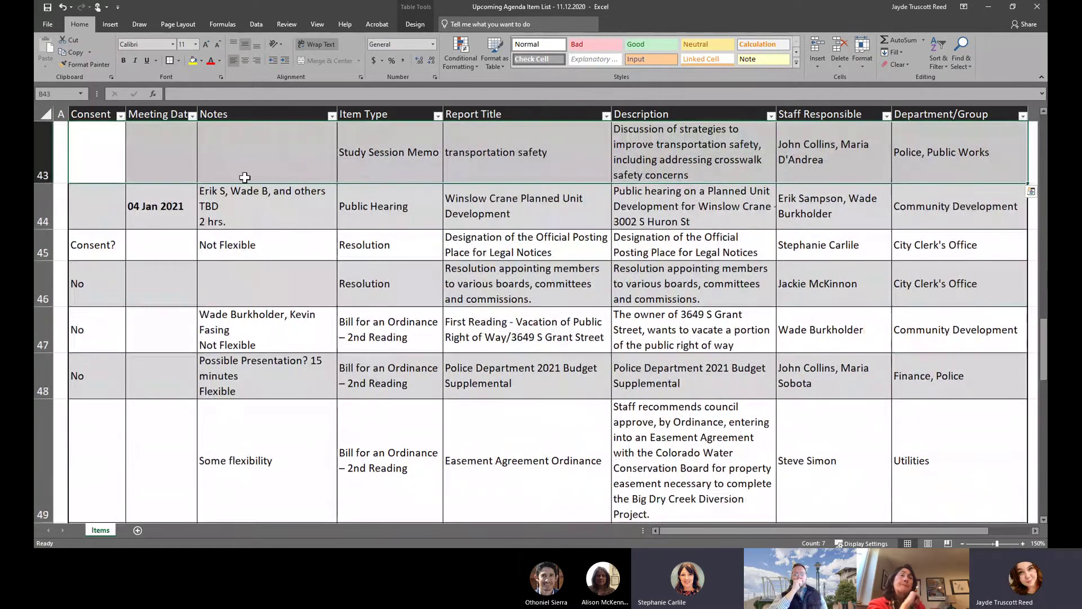
left_click_drag(244, 178, 243, 341)
left_click(191, 239)
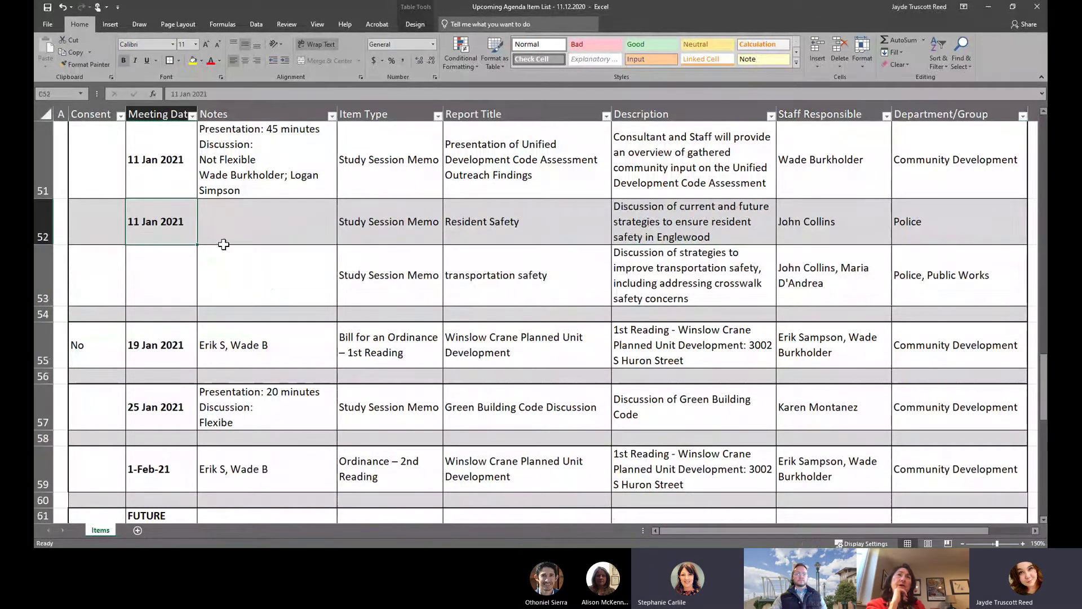
left_click(294, 276)
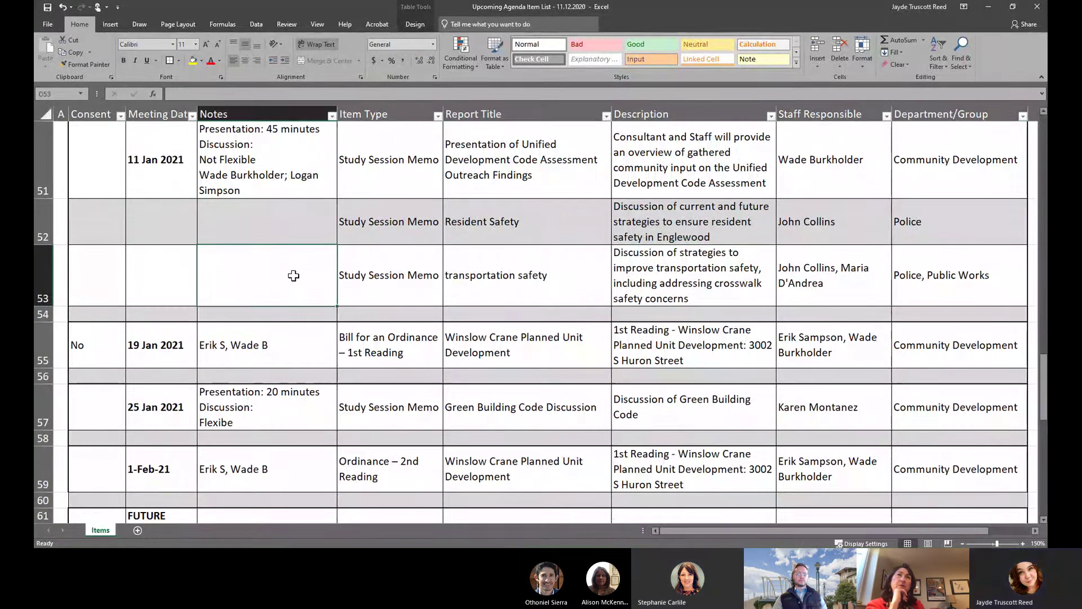
- Insert a blank row above the 04 Jan 2021 Winslow Crane Planned Unit Development public hearing
scroll(292, 276, "up", 1)
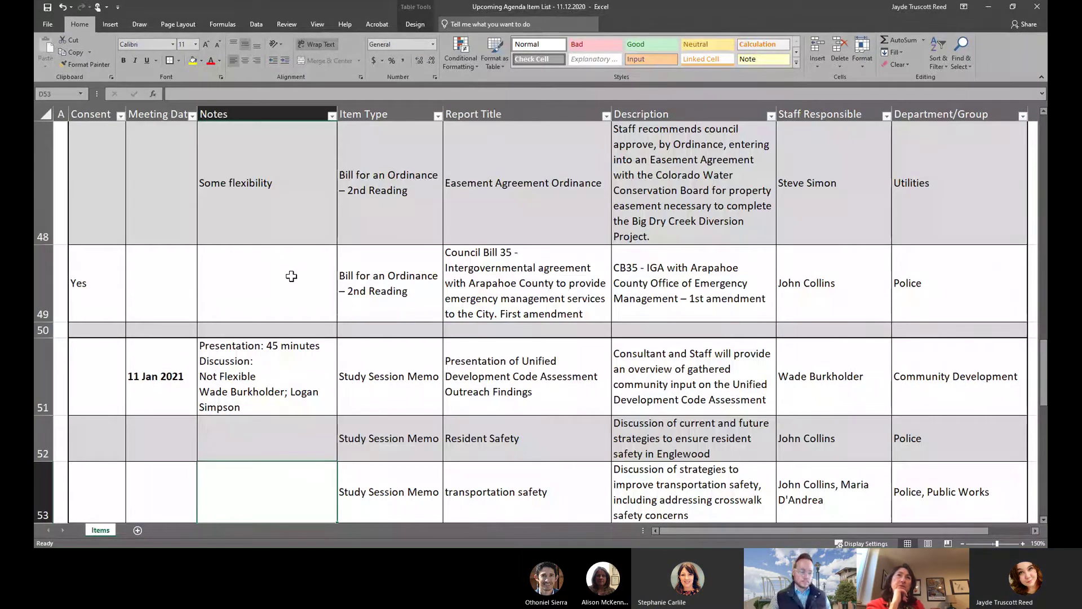
scroll(292, 276, "up", 1)
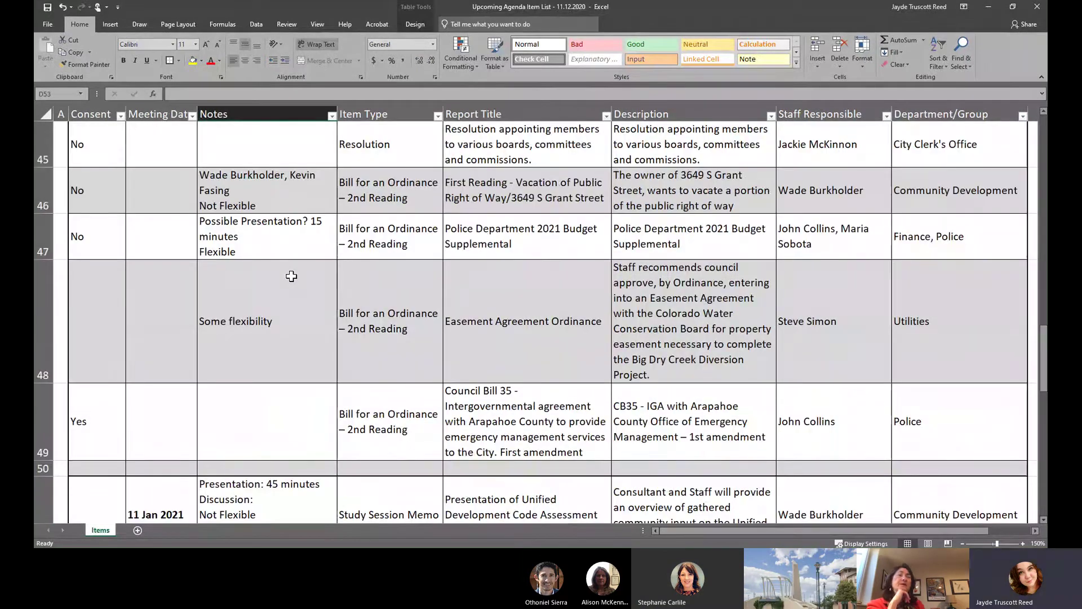
scroll(291, 276, "up", 2)
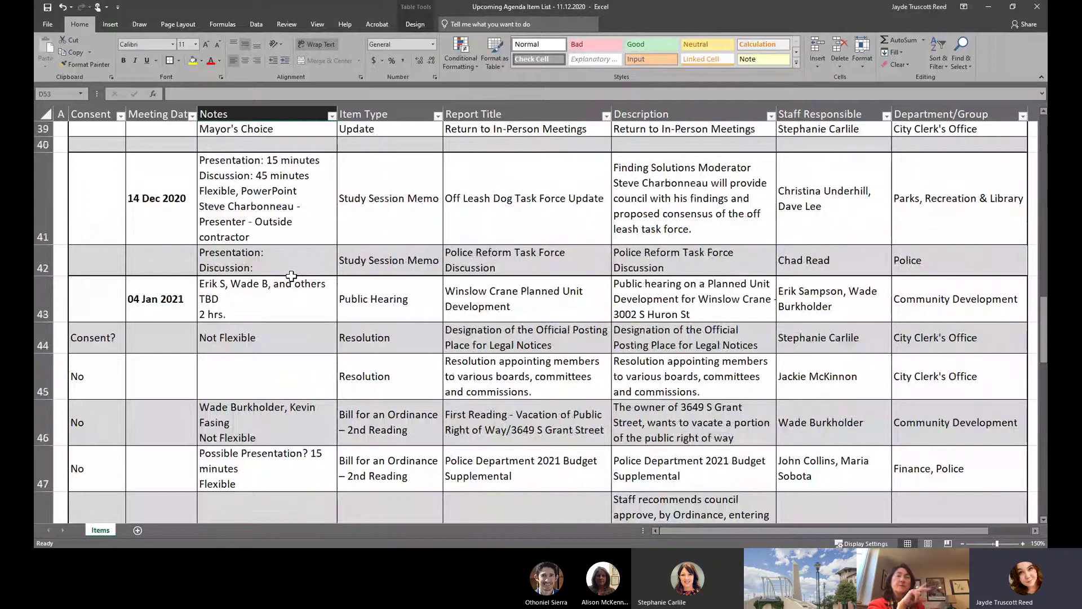
right_click(40, 289)
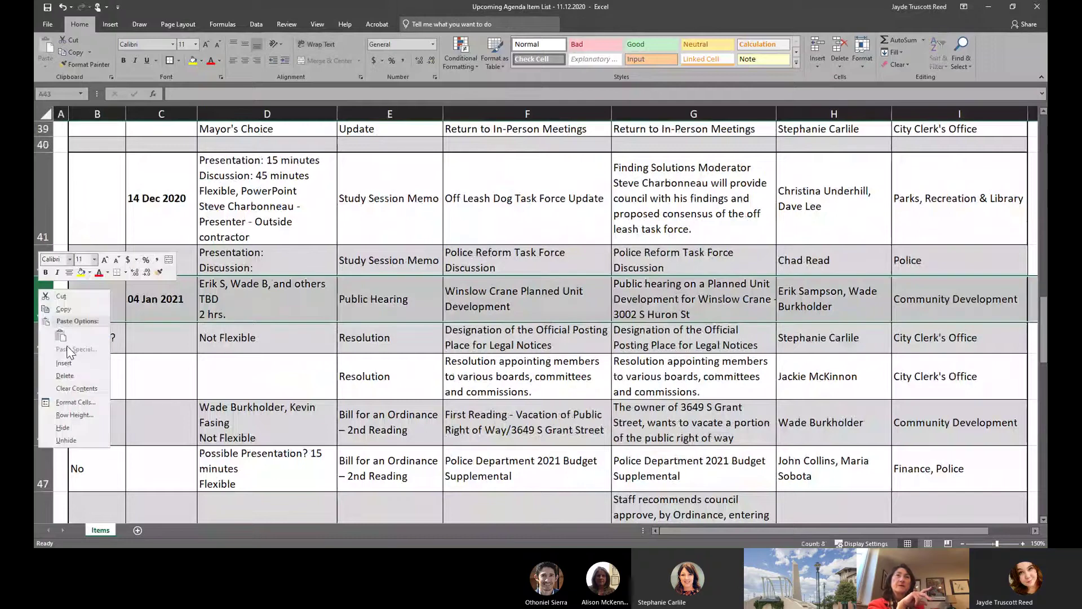
left_click(64, 363)
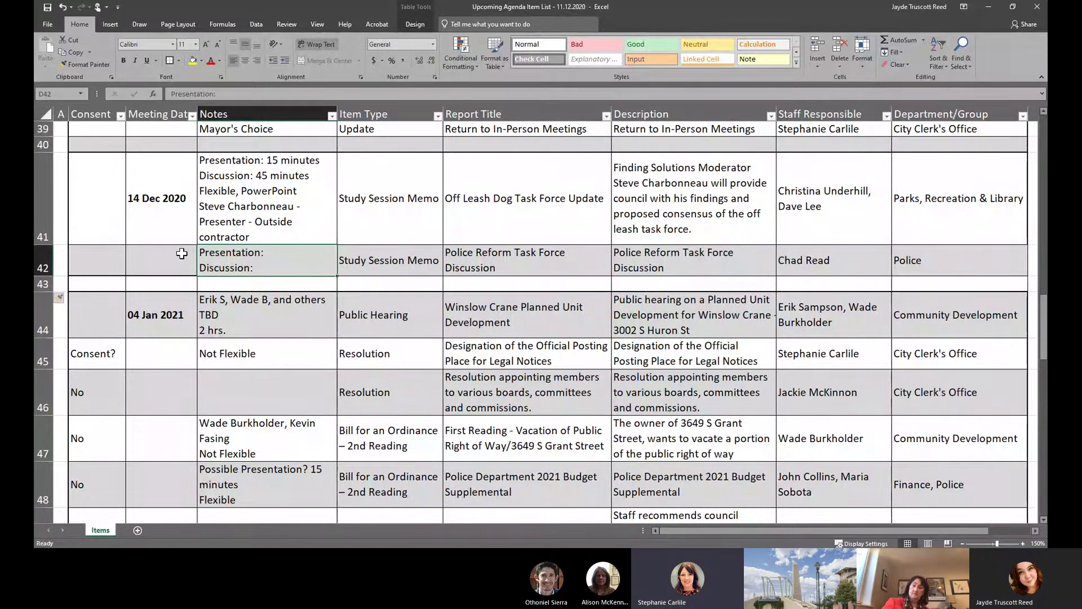
- Enter 60 minutes for both presentation and discussion in the Police Reform Task Force Discussion notes
double_click(281, 252)
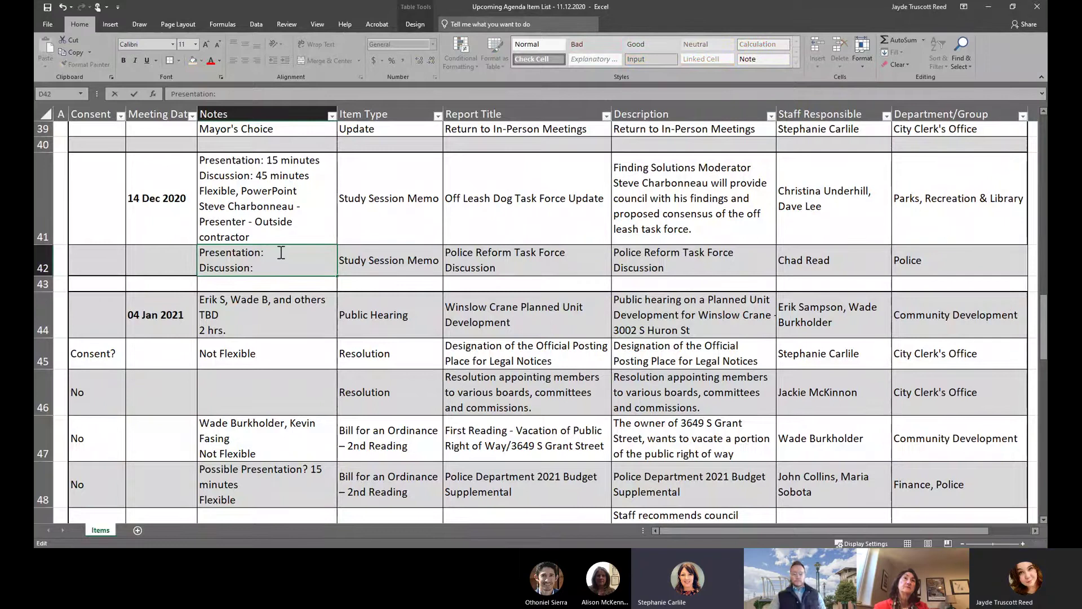
type("60")
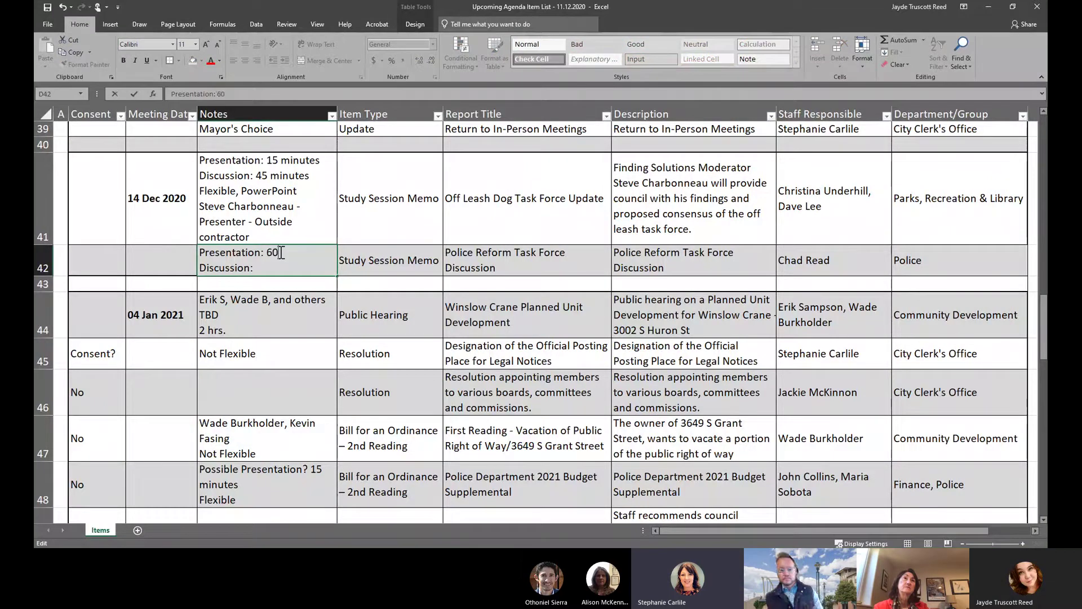
type(" minutes")
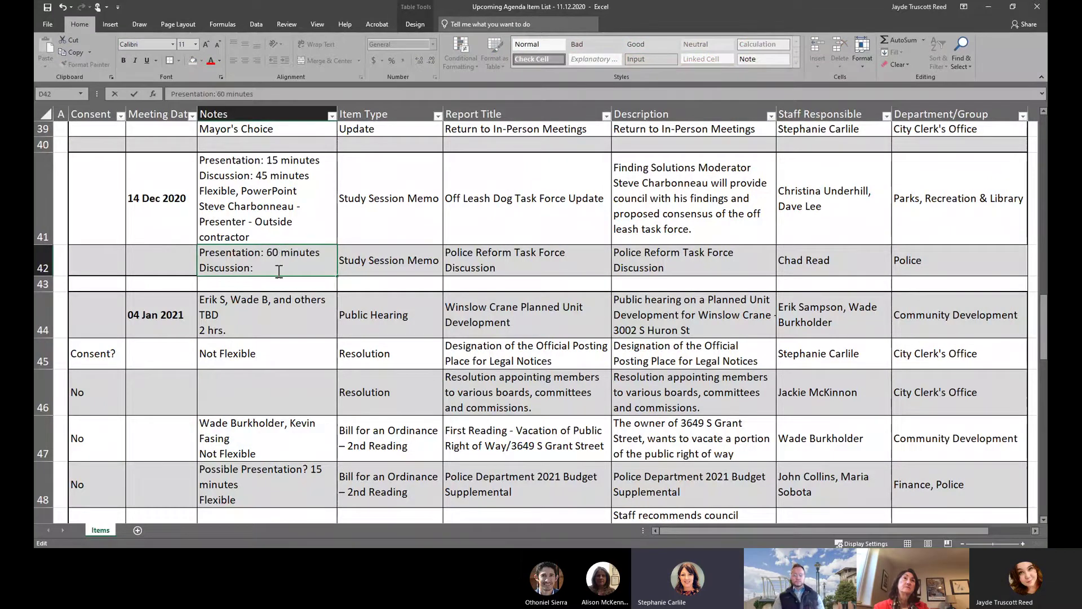
left_click(279, 271)
type("60 ")
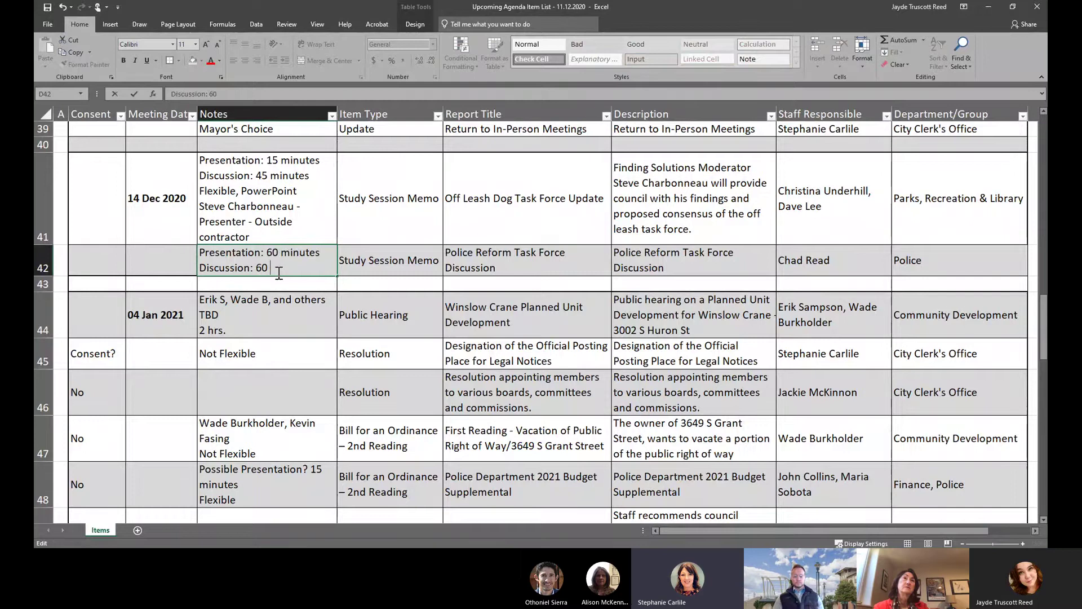
type("minutes")
left_click(172, 252)
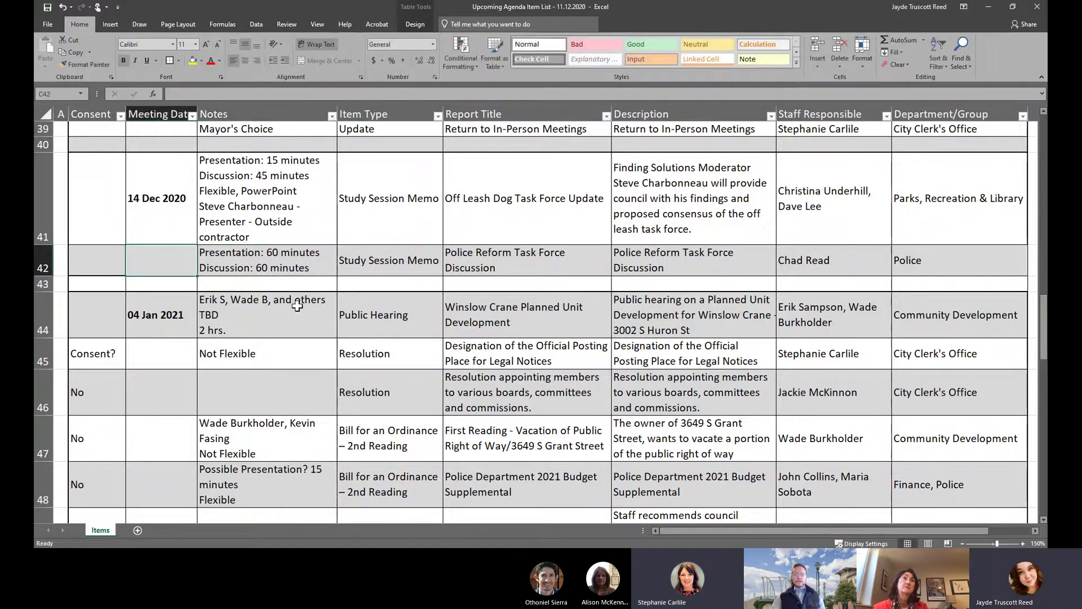
- Examine the 11 Jan 2021 study session items, especially Resident Safety, against the 14 Dec 2020 items
scroll(297, 306, "down", 3)
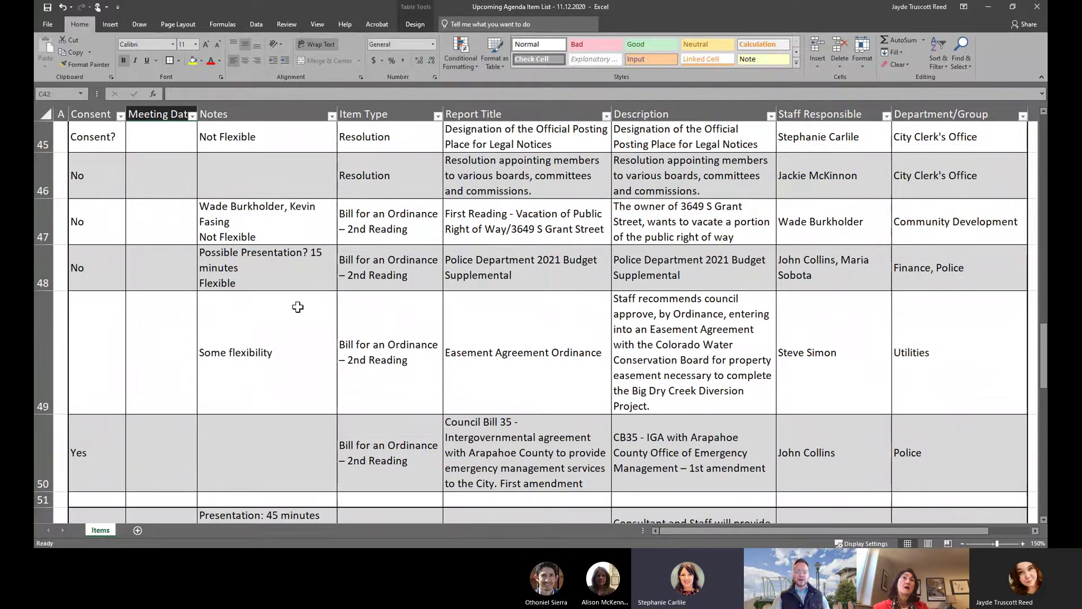
scroll(297, 307, "down", 3)
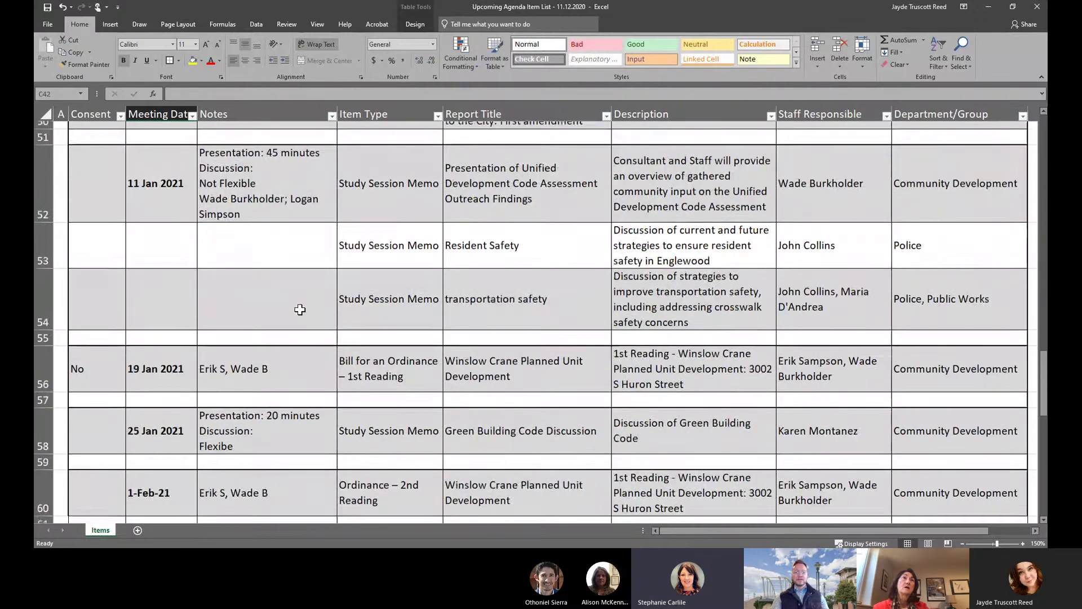
left_click_drag(479, 239, 411, 237)
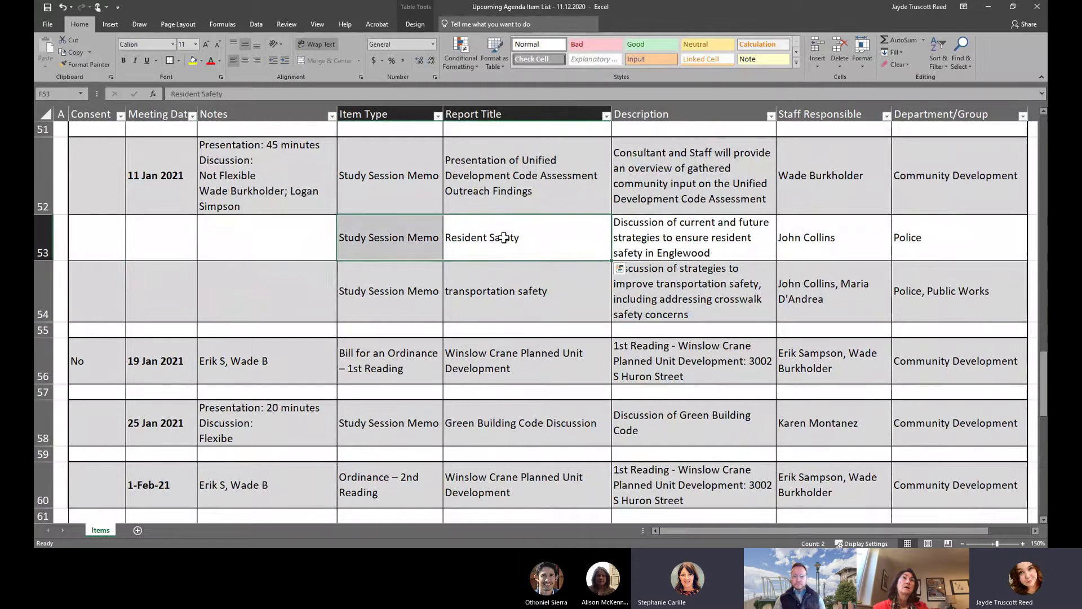
left_click(533, 239)
scroll(533, 238, "up", 1)
scroll(533, 238, "up", 4)
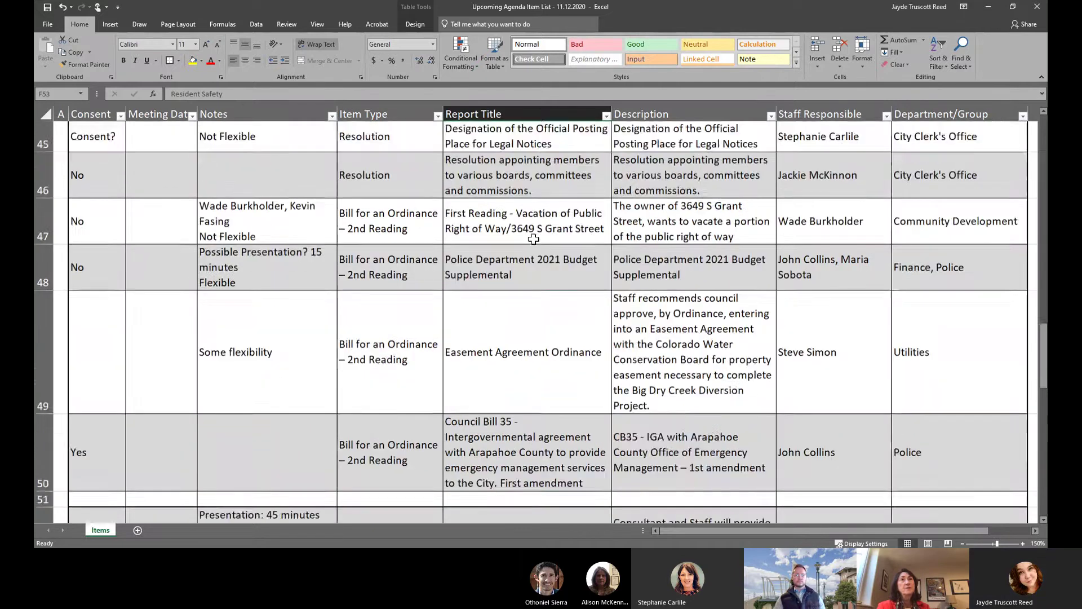
scroll(533, 239, "down", 1)
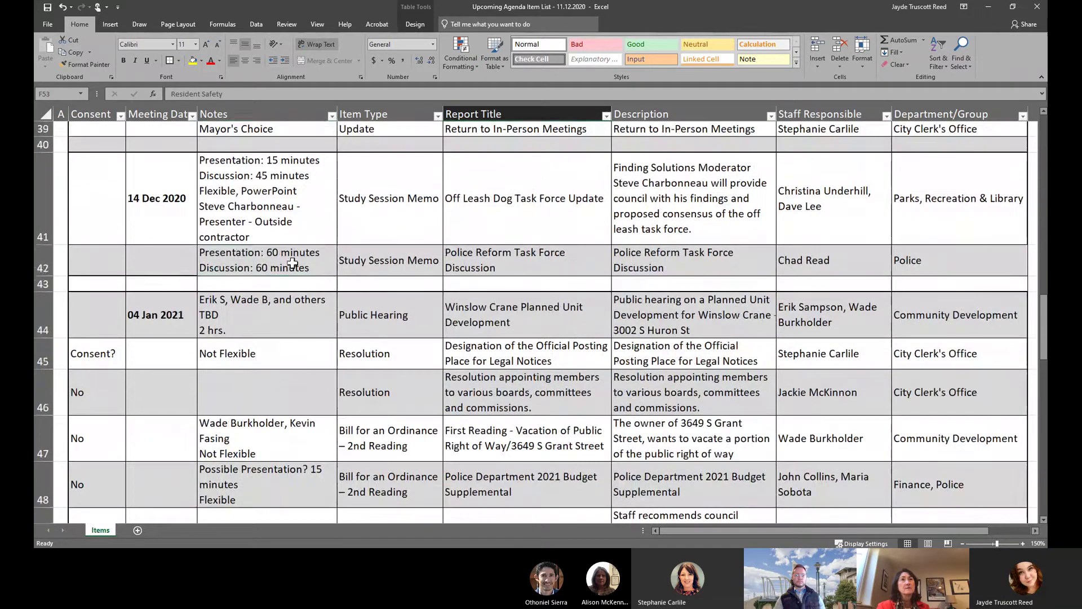
- Set the Police Reform Task Force Discussion notes to a 30-minute presentation and a 90-minute discussion
double_click(280, 255)
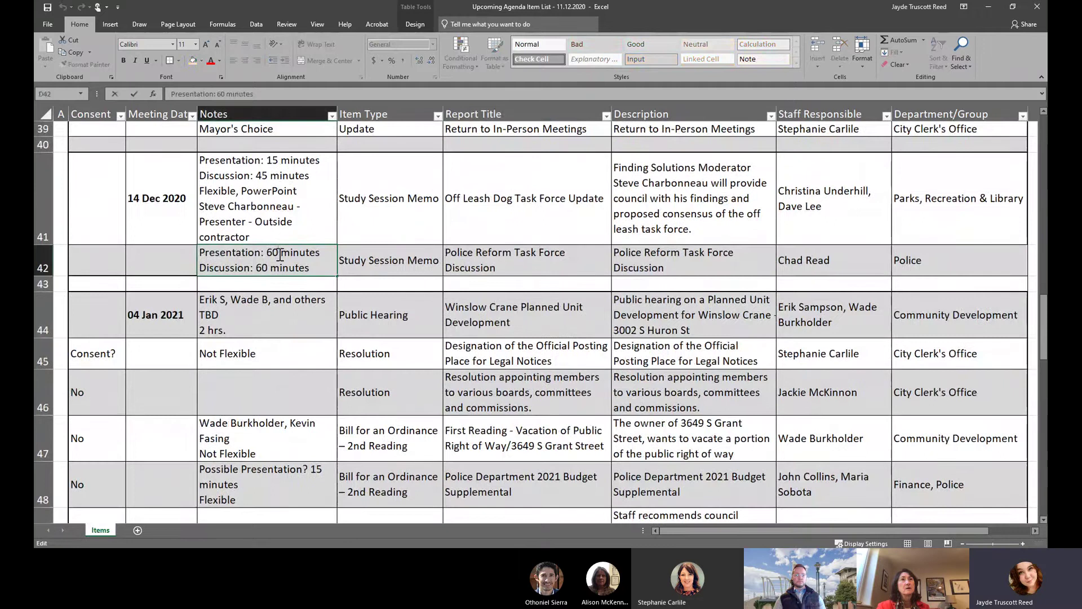
key("BackSpace")
key("BackSpace")
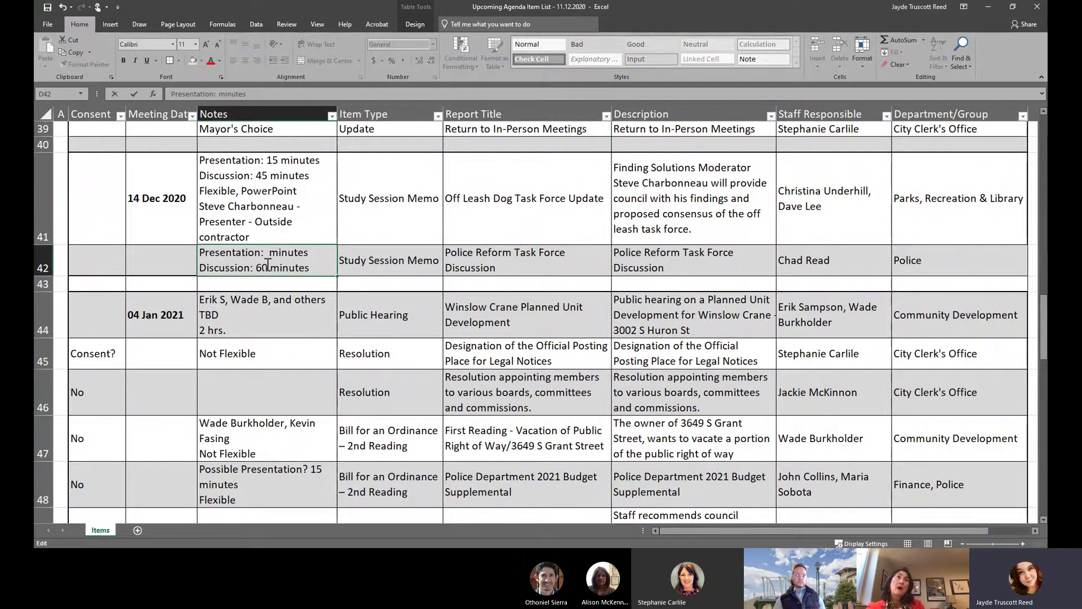
left_click(272, 267)
key("BackSpace")
key("BackSpace")
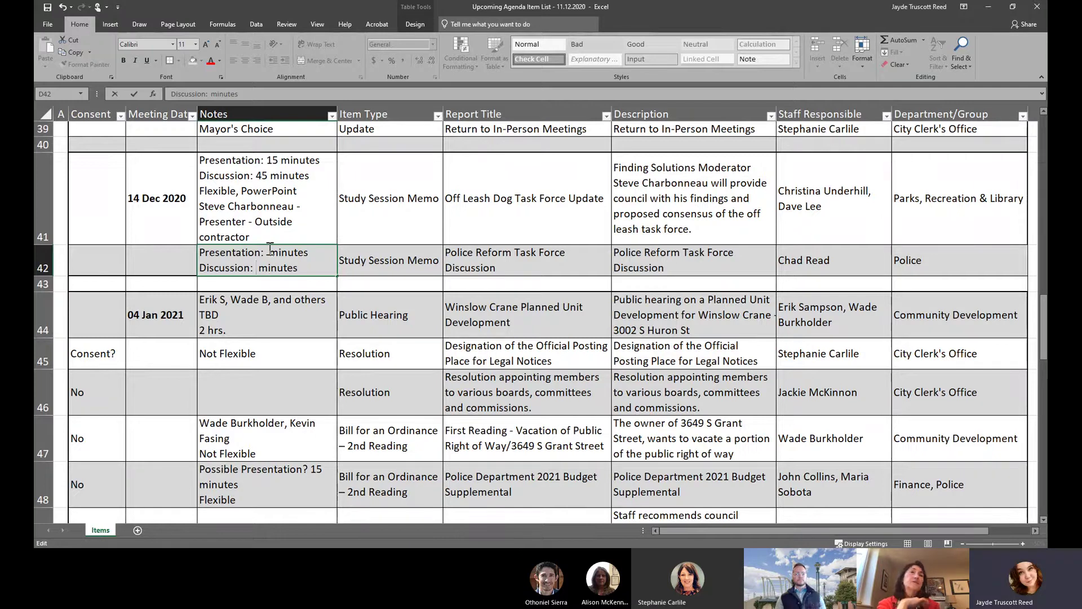
left_click(269, 250)
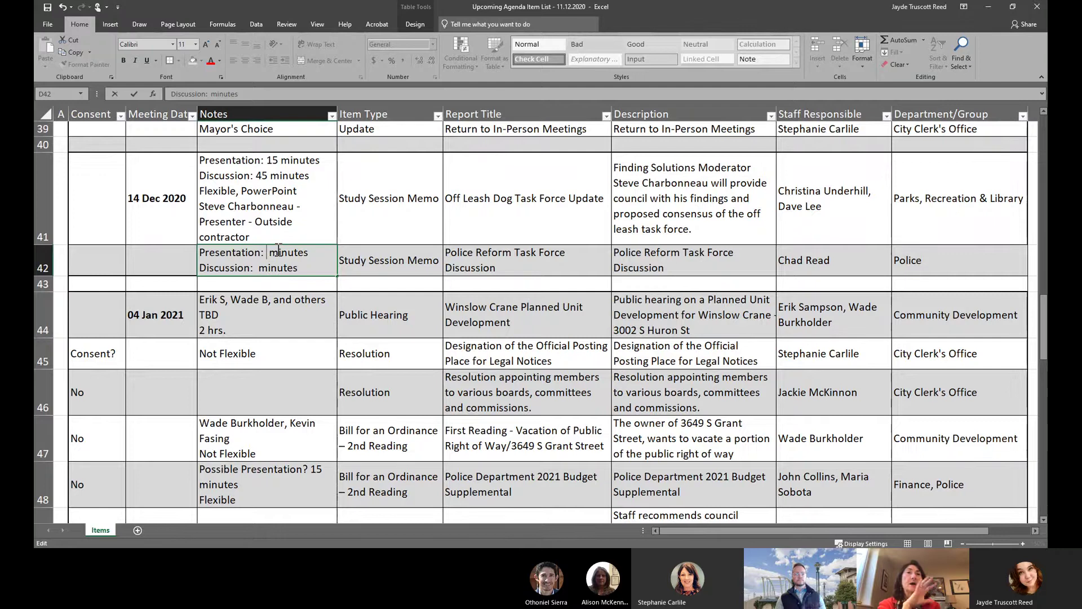
type("30")
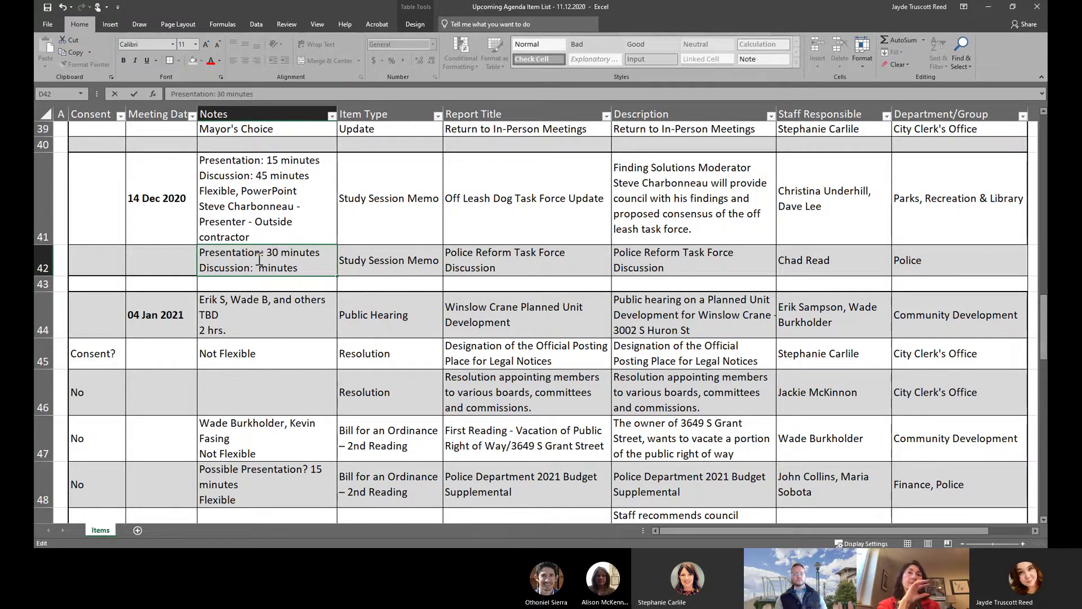
left_click(258, 260)
type("90")
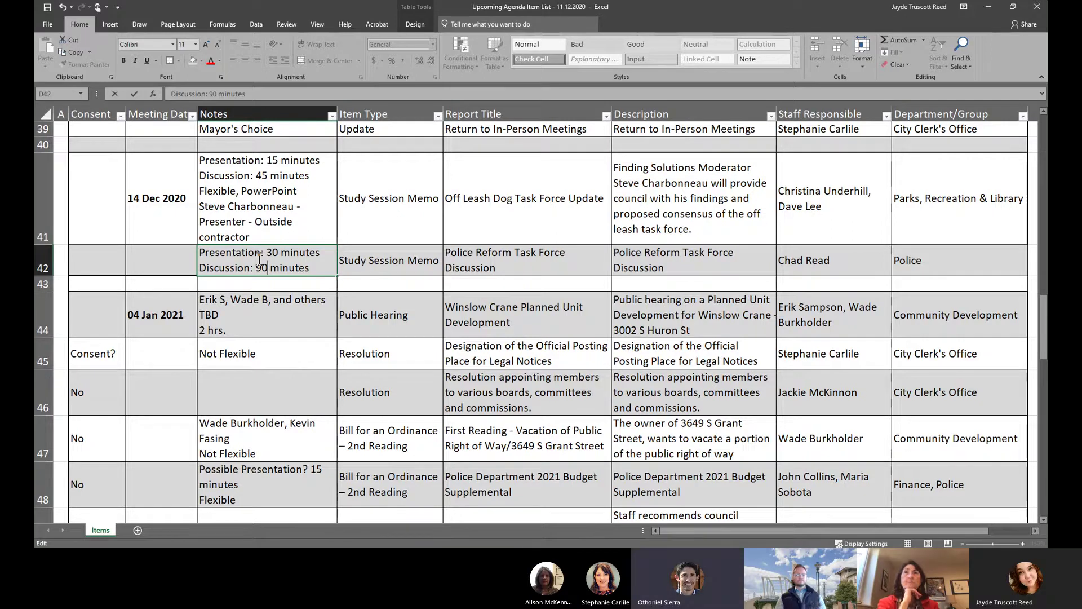
left_click(280, 207)
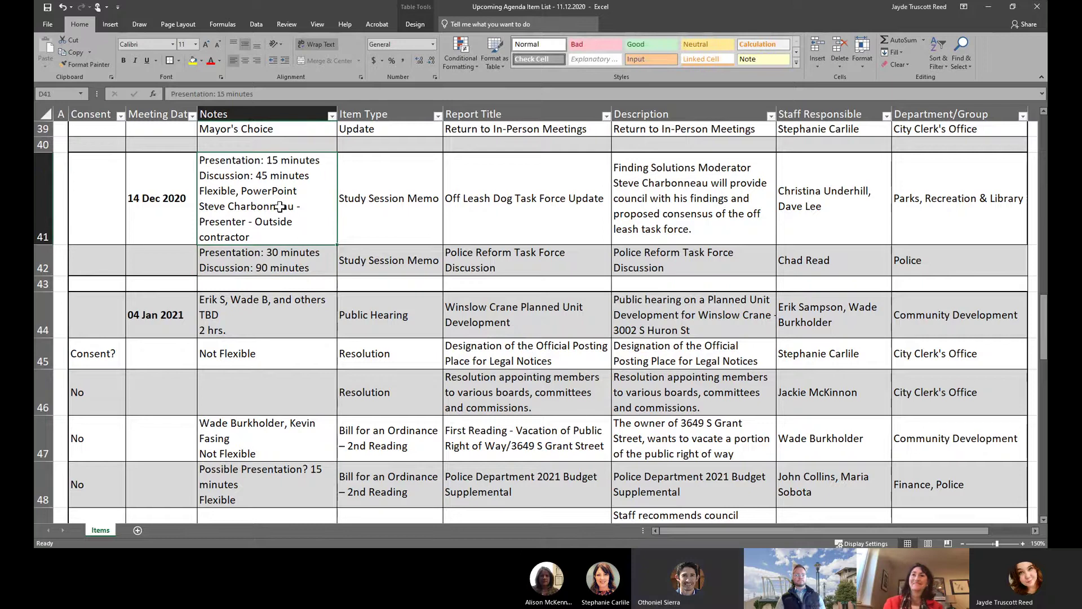
left_click(268, 267)
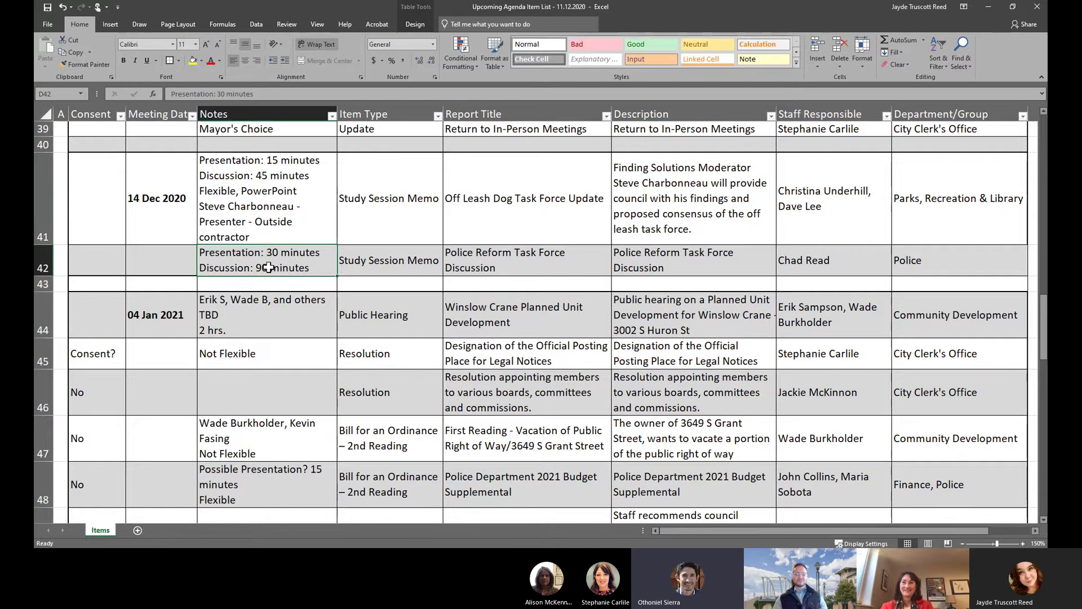
- Examine the 07 Dec 2020 agenda items, from the October financial review through the motions, resolutions and first-reading ordinances
scroll(272, 223, "down", 1)
scroll(272, 223, "up", 4)
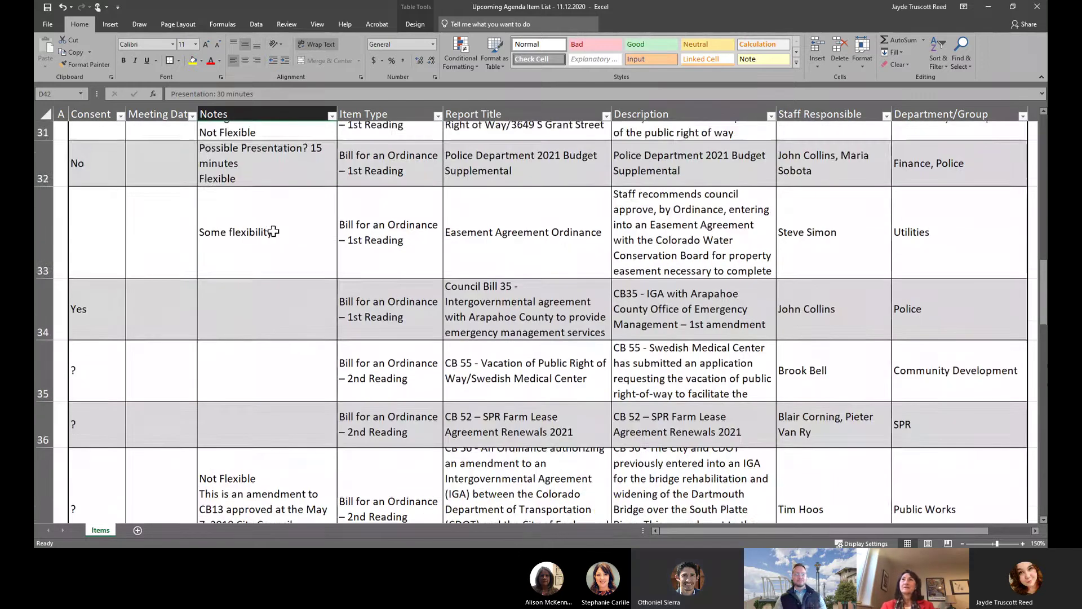
scroll(273, 231, "up", 1)
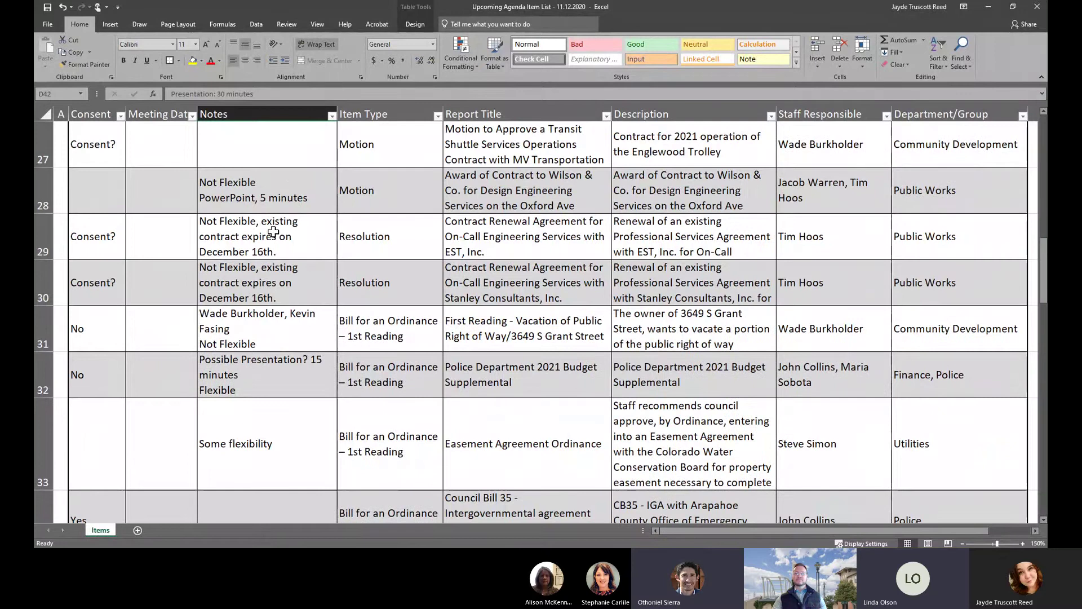
scroll(274, 231, "up", 1)
scroll(273, 231, "up", 2)
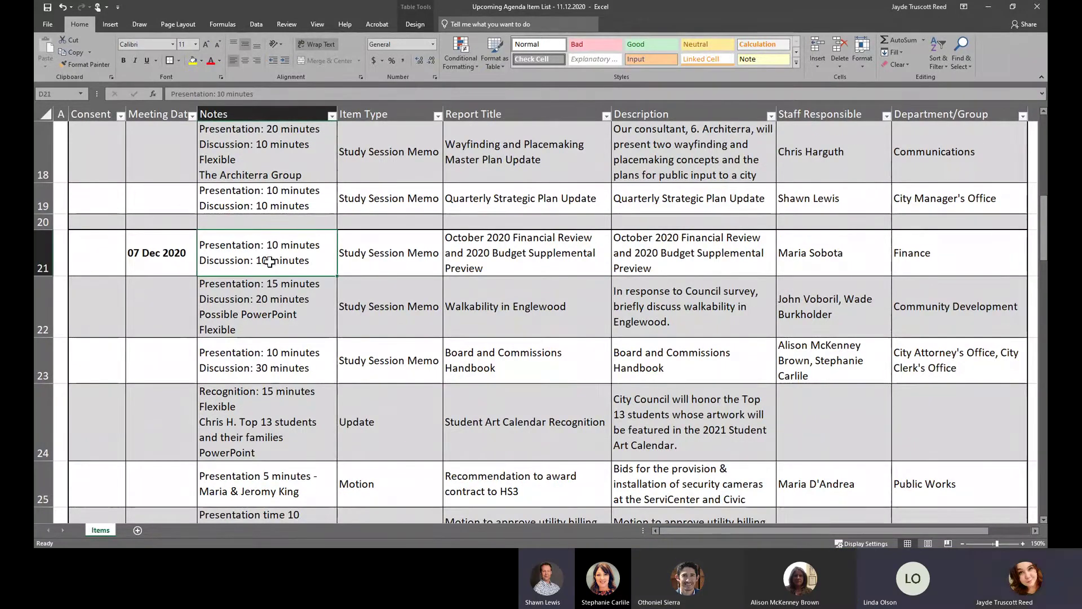
left_click(270, 261)
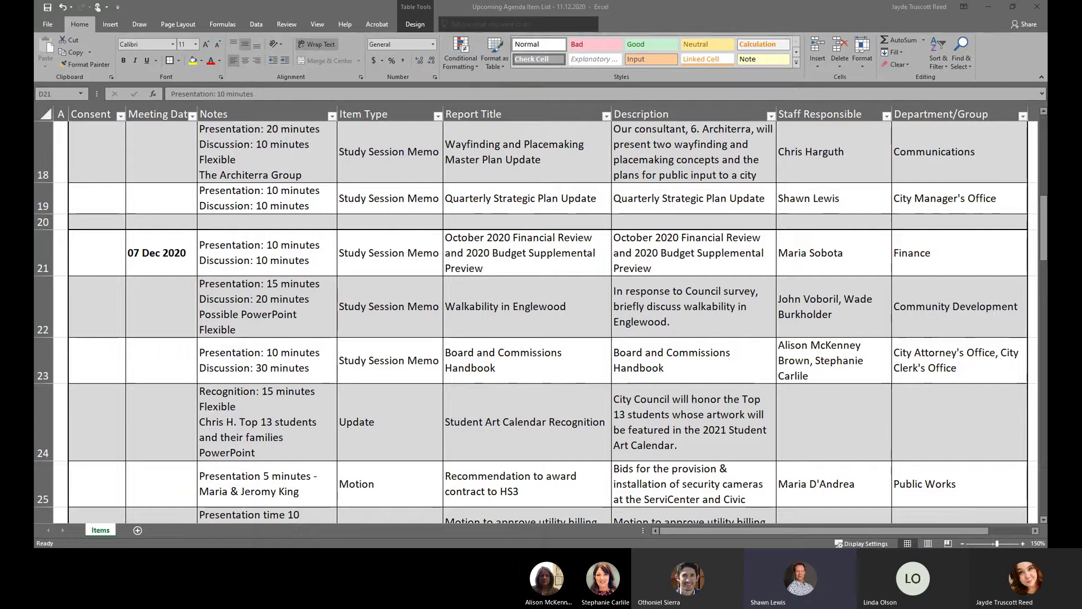
left_click(361, 255)
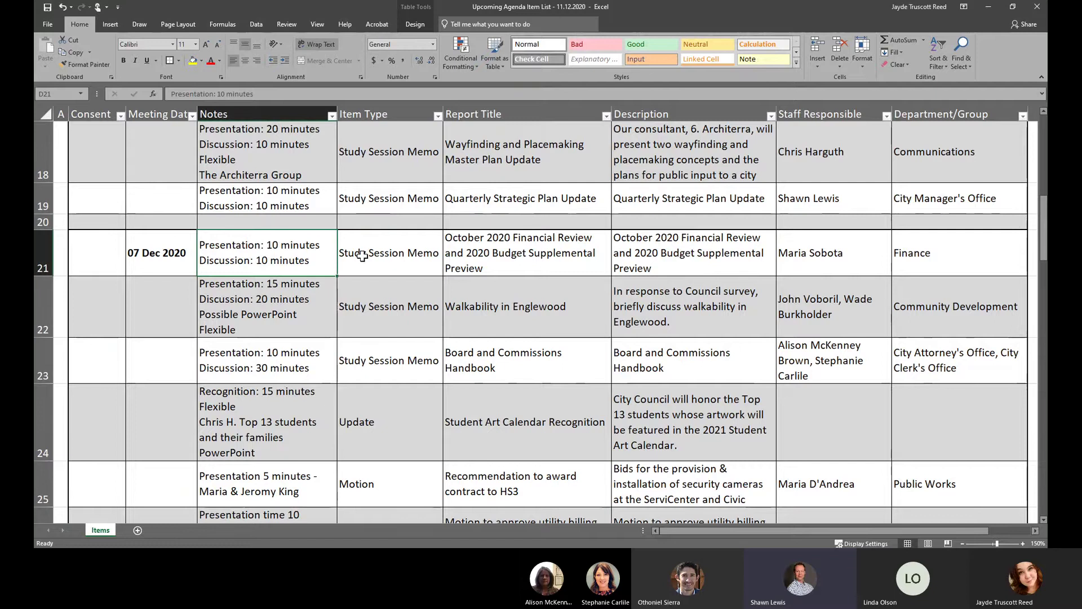
scroll(361, 255, "down", 2)
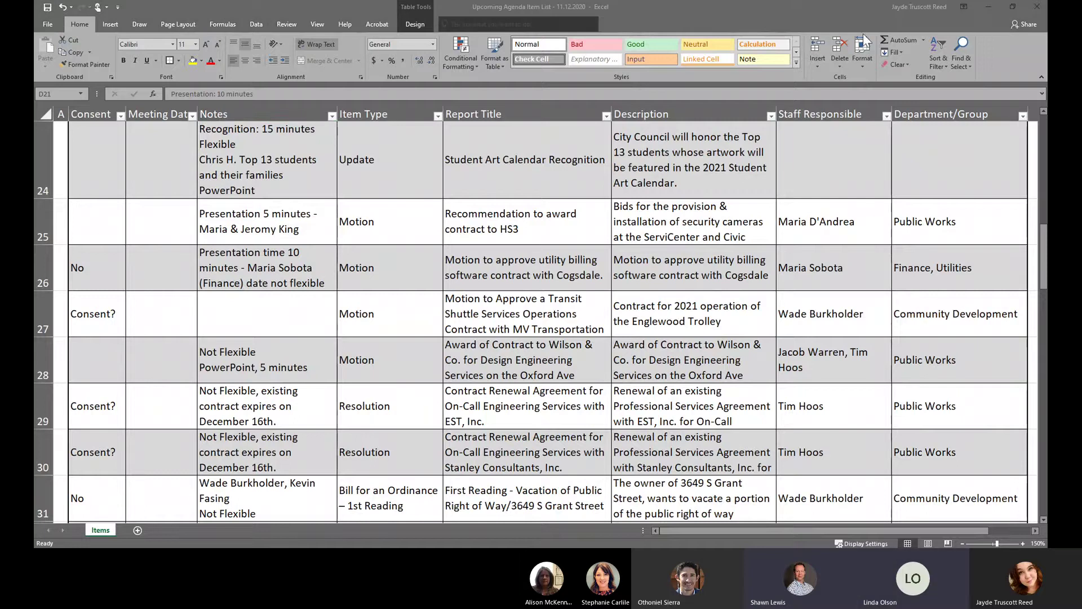
left_click(493, 291)
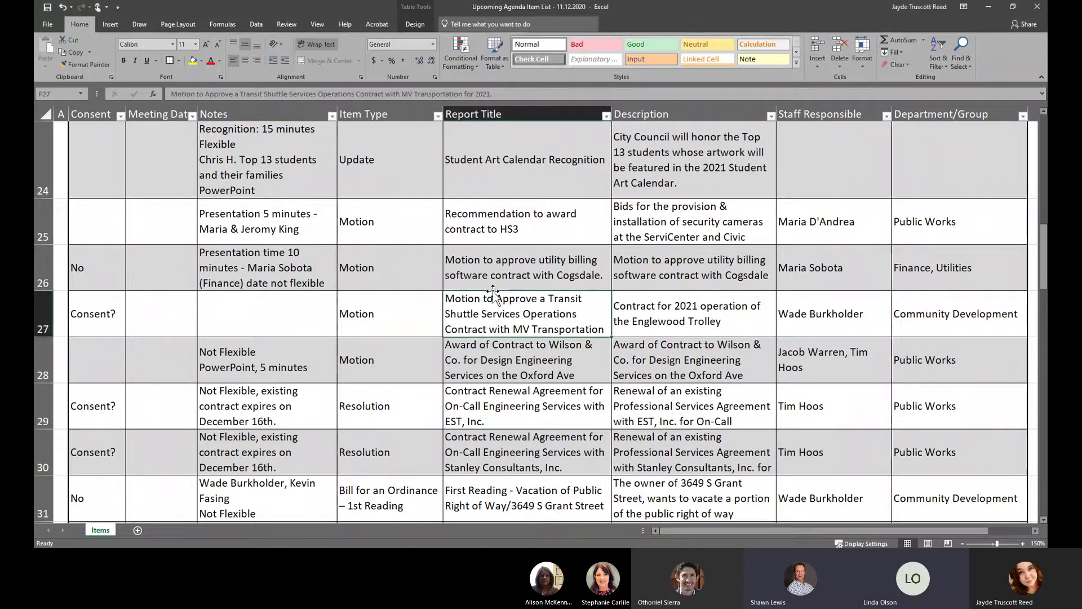
scroll(493, 291, "down", 1)
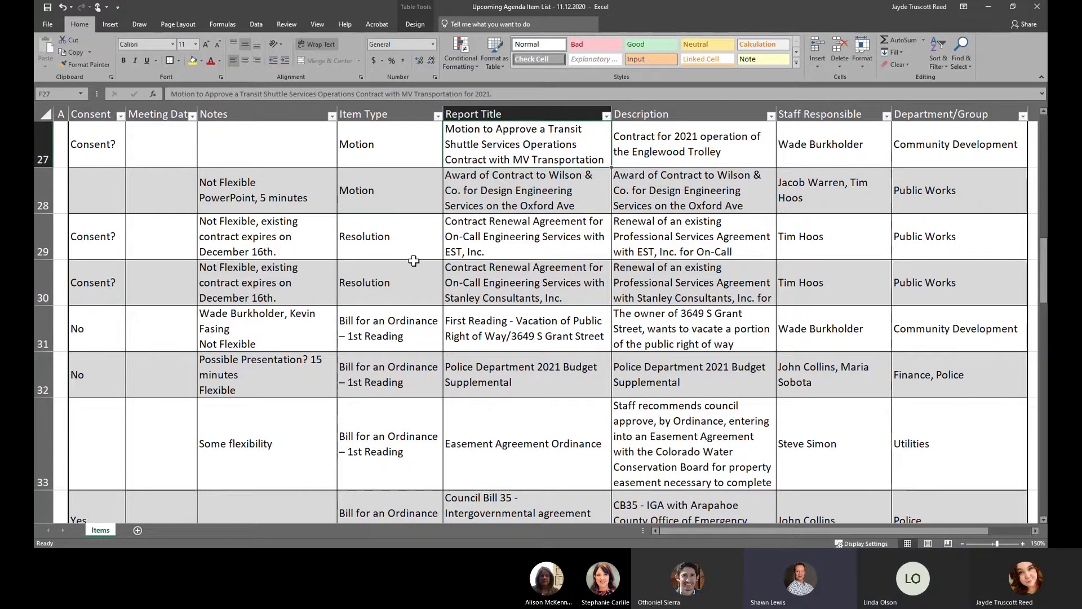
scroll(414, 261, "down", 1)
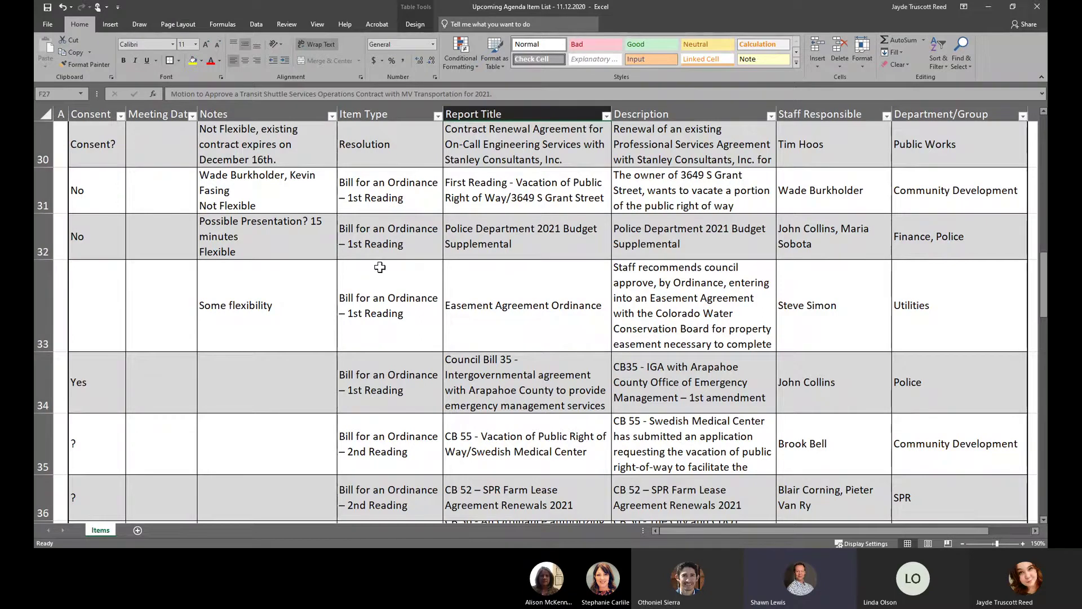
- Fit the height of the CB 56 Dartmouth Avenue bridge ordinance row to its full text
scroll(379, 267, "down", 1)
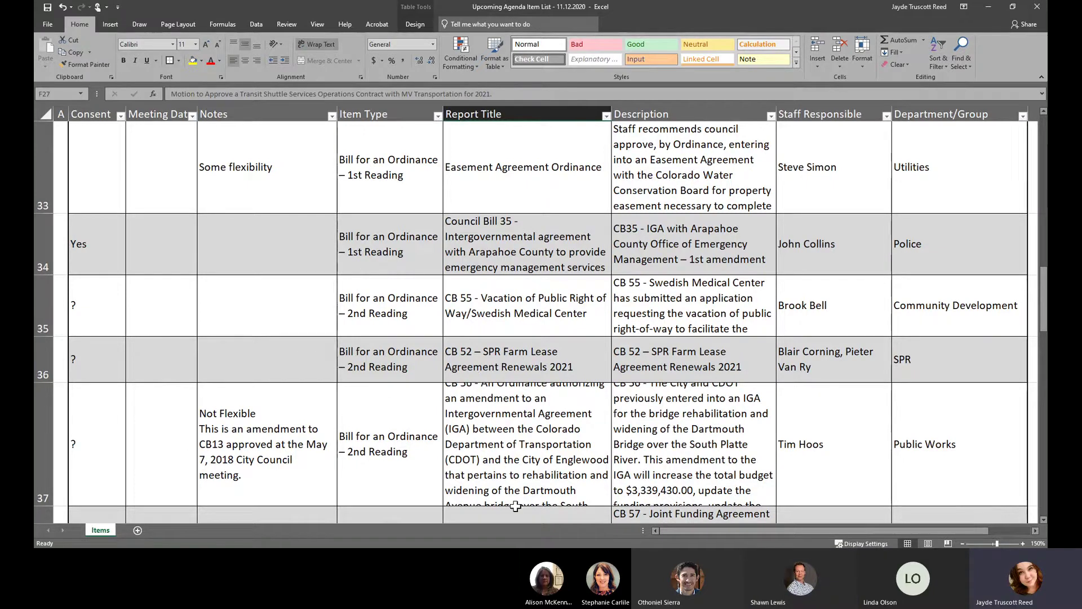
double_click(48, 506)
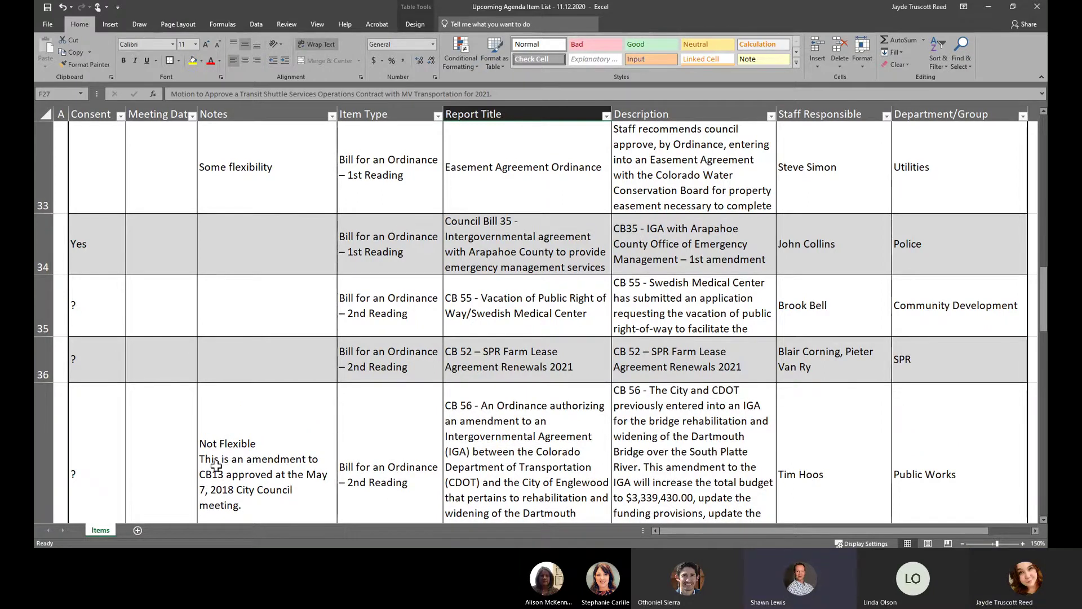
scroll(216, 466, "down", 1)
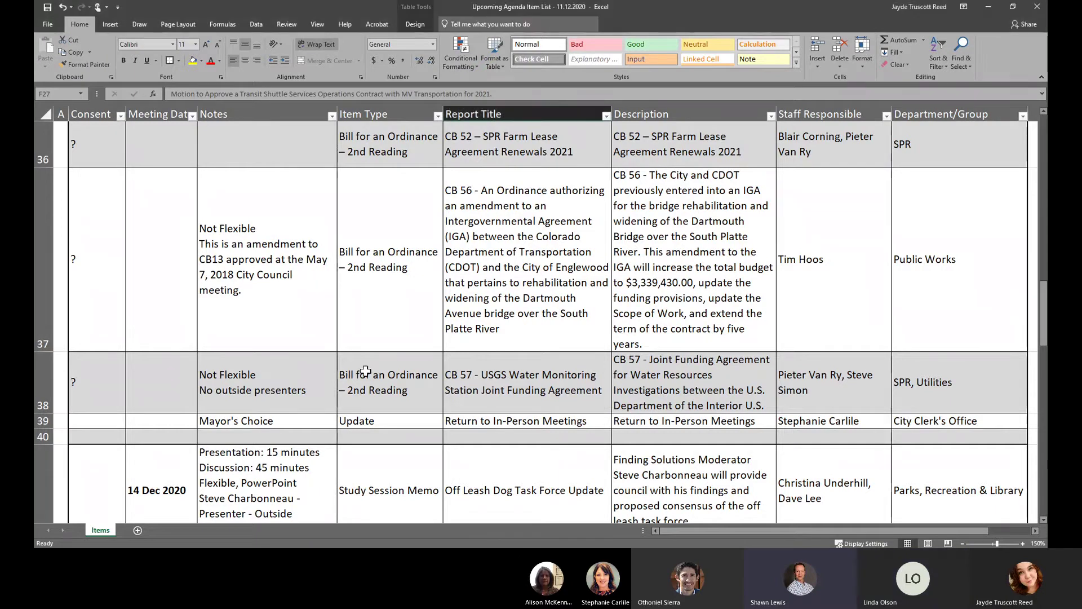
- Examine the 07 Dec 2020 study session items, especially Walkability in Englewood and the Board and Commissions Handbook
scroll(383, 350, "up", 2)
scroll(365, 371, "up", 4)
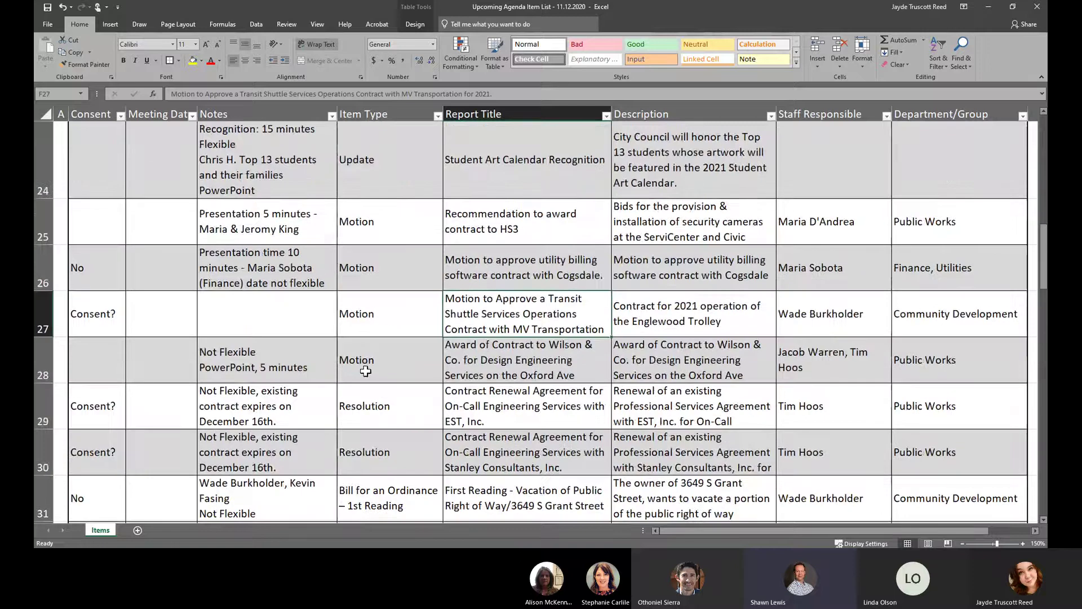
scroll(323, 331, "up", 1)
scroll(323, 330, "down", 1)
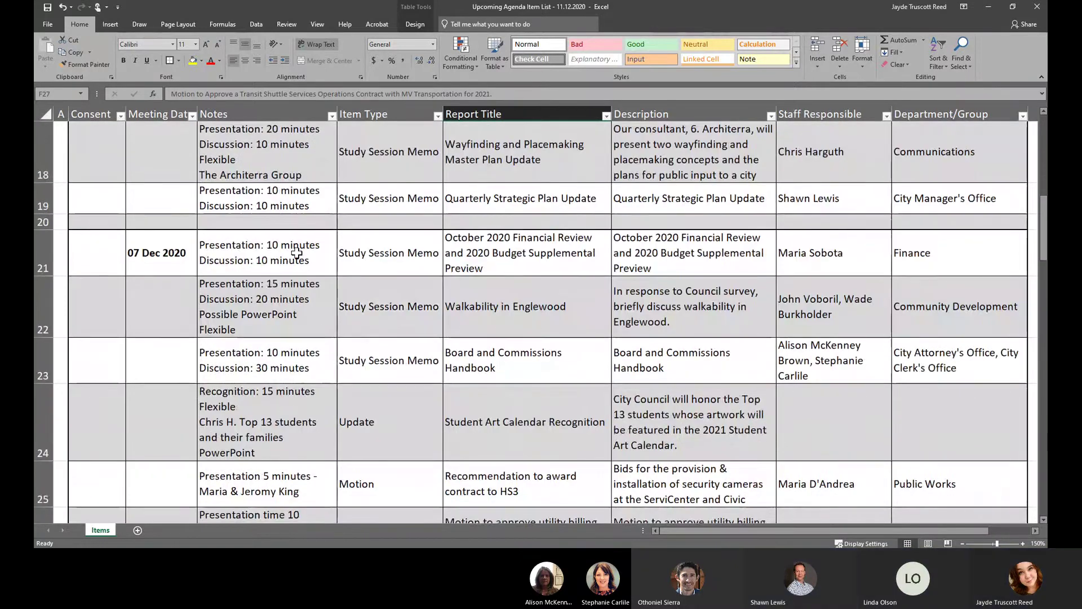
scroll(363, 379, "down", 1)
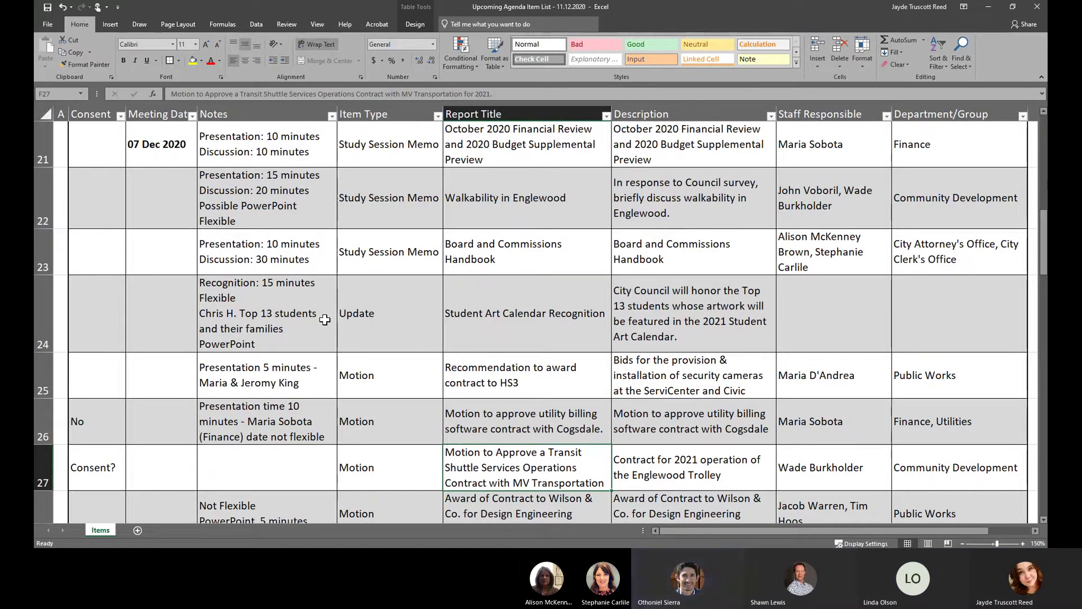
scroll(324, 319, "up", 1)
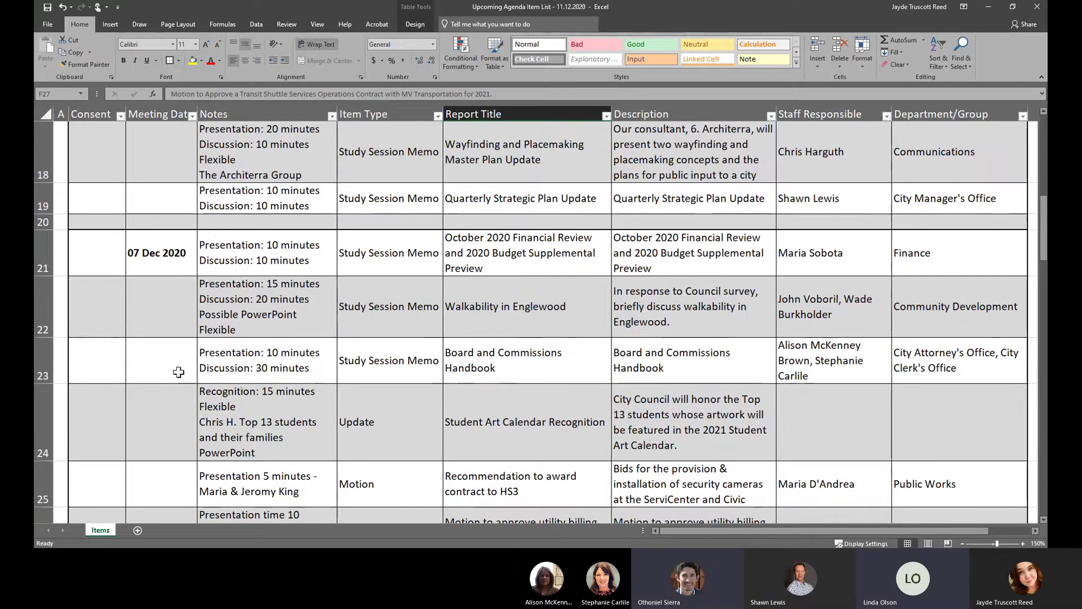
left_click(155, 320)
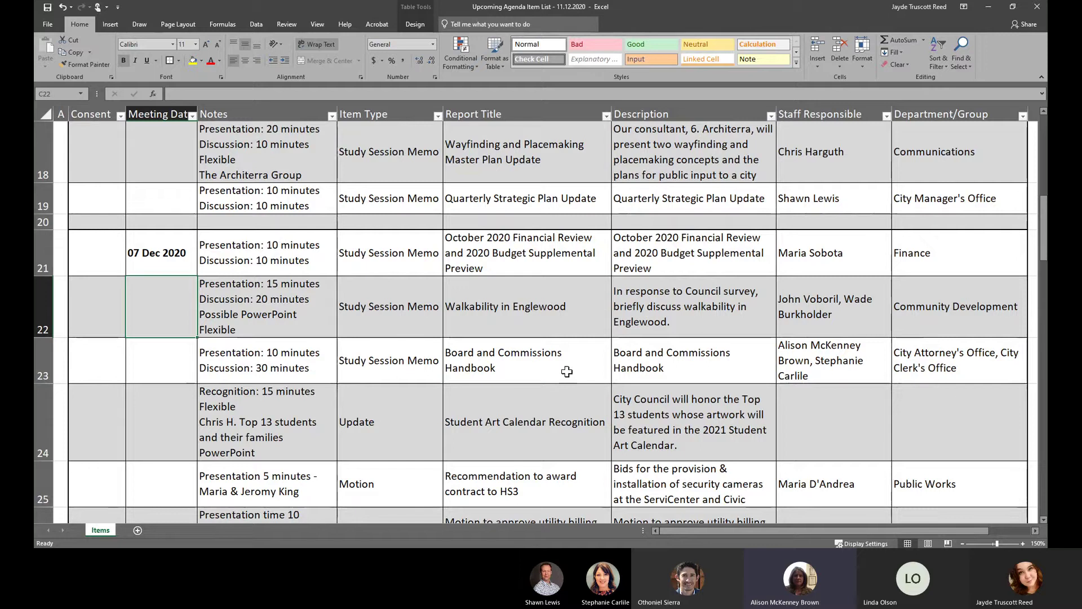
left_click(496, 367)
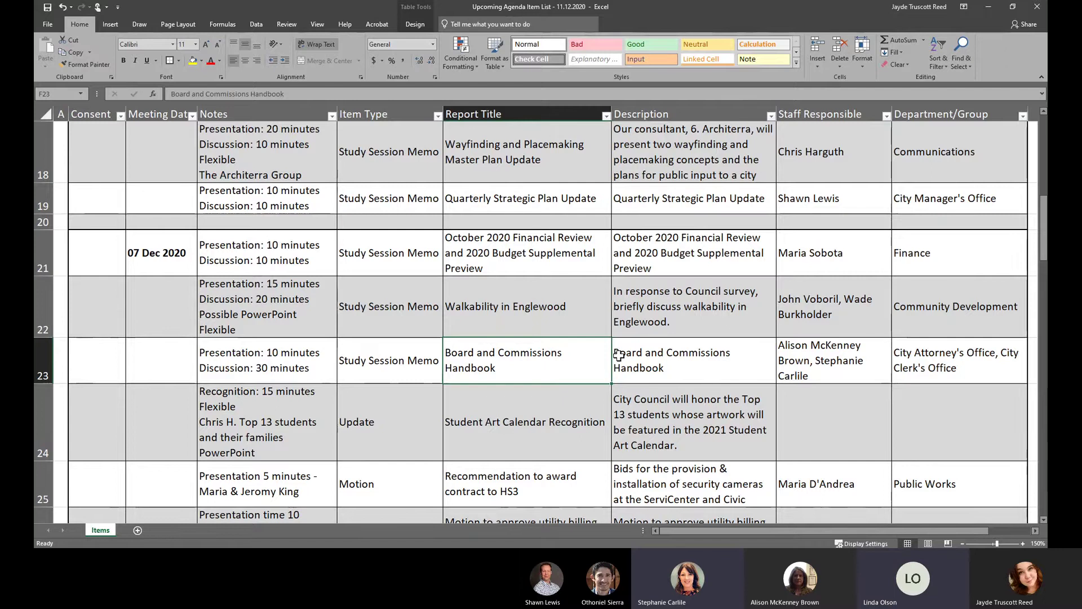
scroll(618, 355, "down", 1)
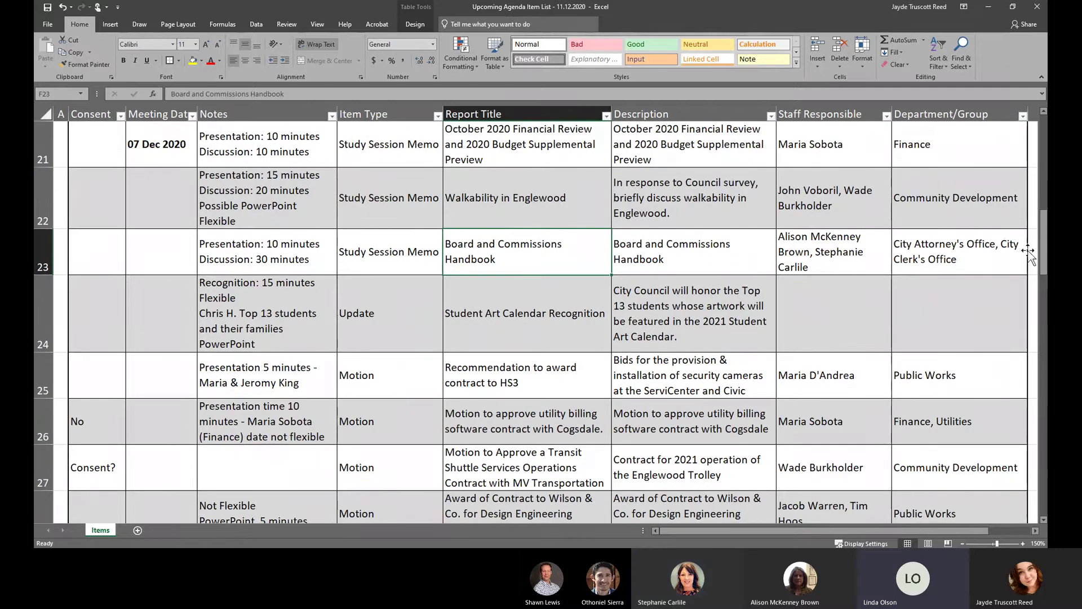
- Select the Board and Commissions Handbook item from Consent to Department/Group and check it against the 14 Dec 2020 study session items
left_click(1023, 254)
left_click_drag(769, 257, 104, 237)
scroll(249, 251, "down", 2)
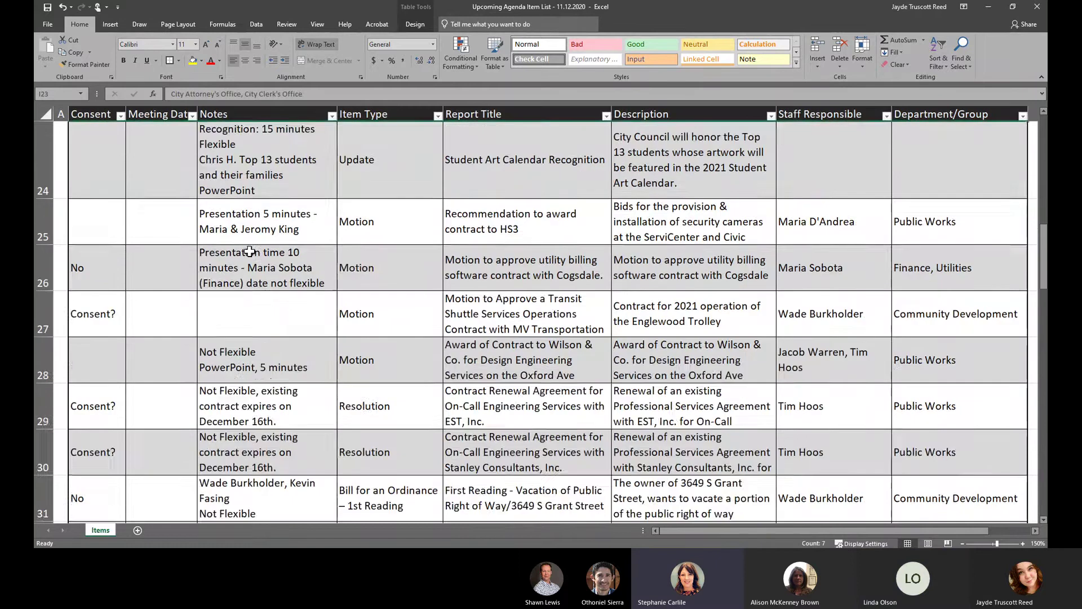
scroll(250, 251, "down", 5)
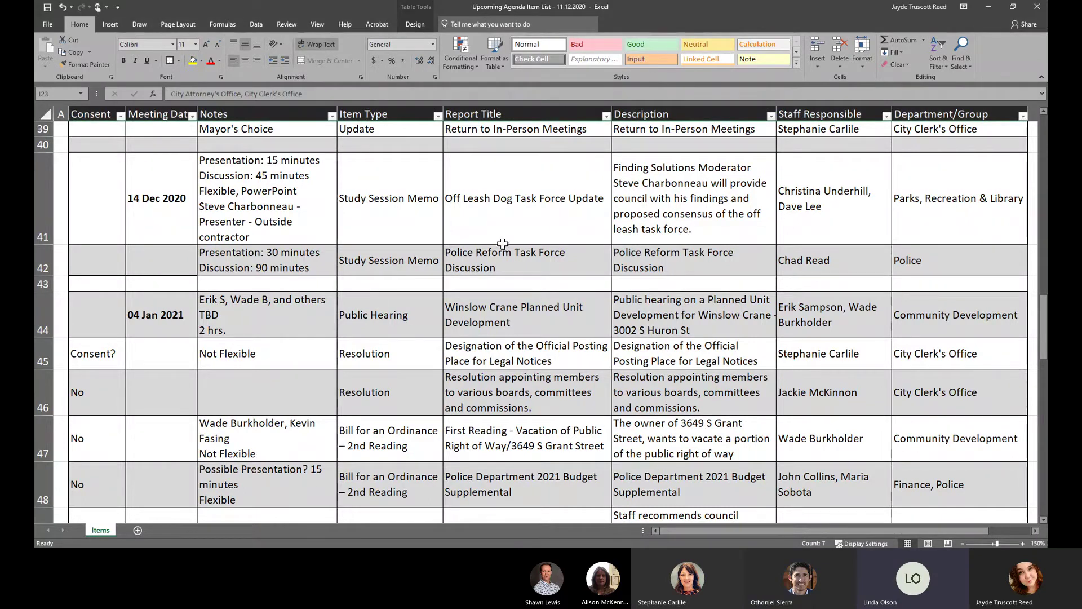
scroll(444, 267, "up", 7)
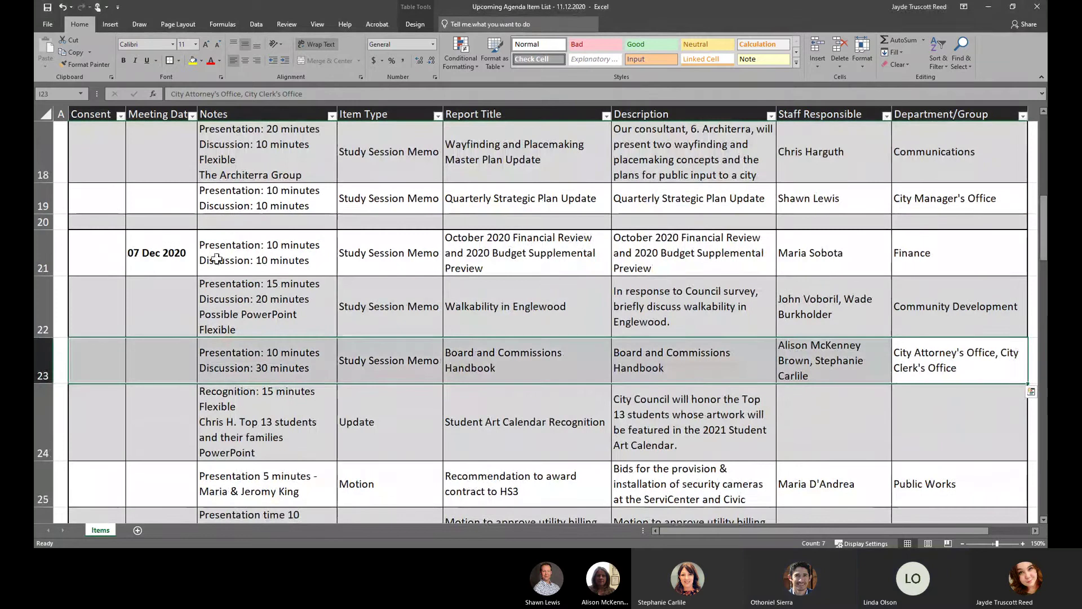
left_click(169, 248)
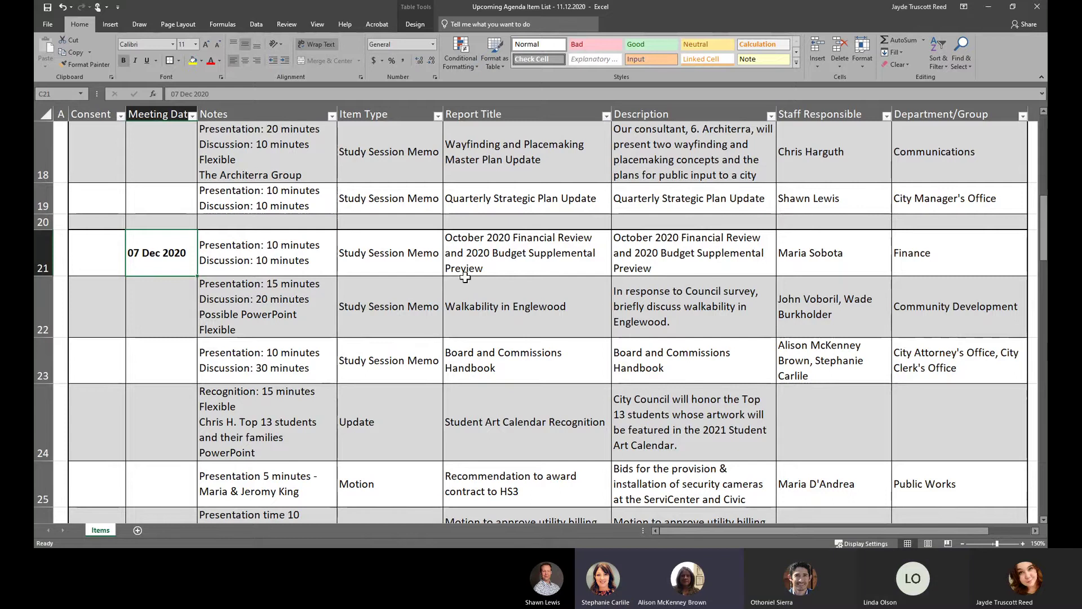
left_click_drag(96, 361, 992, 360)
scroll(541, 316, "right", 4)
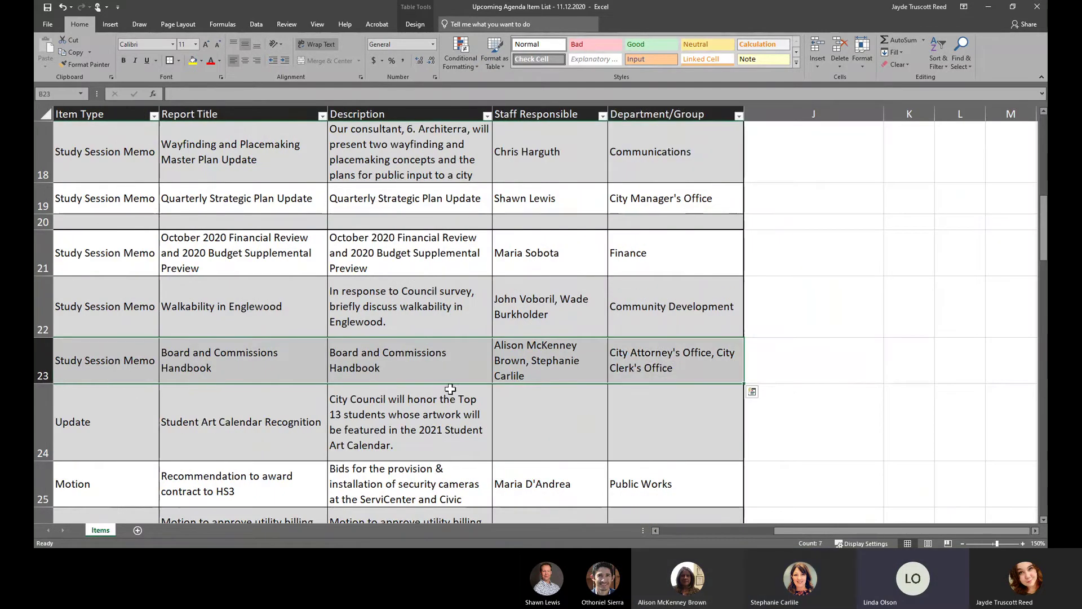
left_click_drag(864, 530, 749, 521)
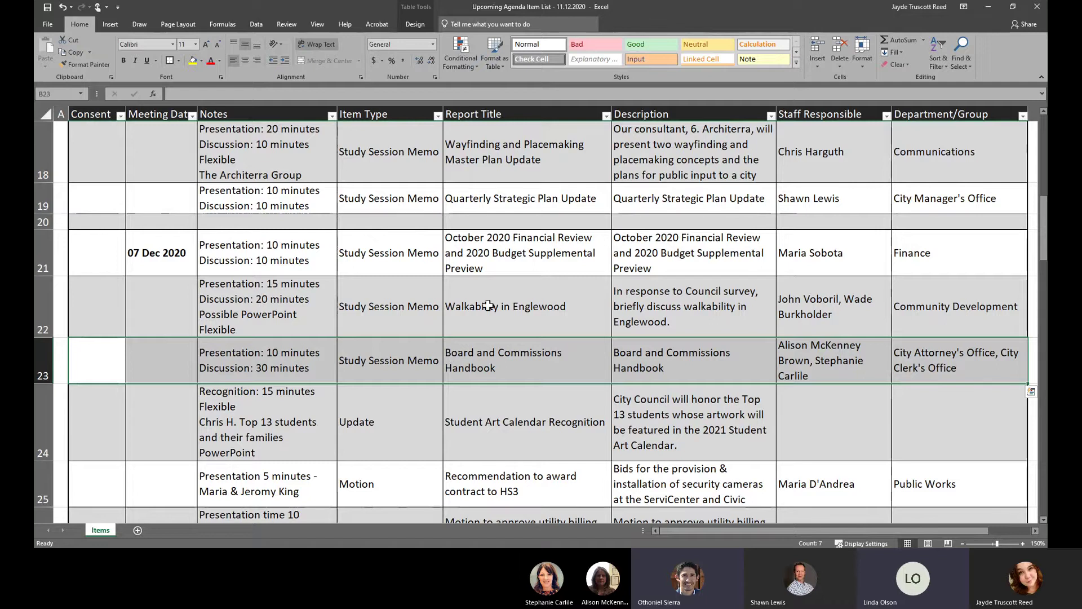
- Append the note "*** ADA Compliance for sidewalks ***" to the description of the Walkability in Englewood item
double_click(578, 319)
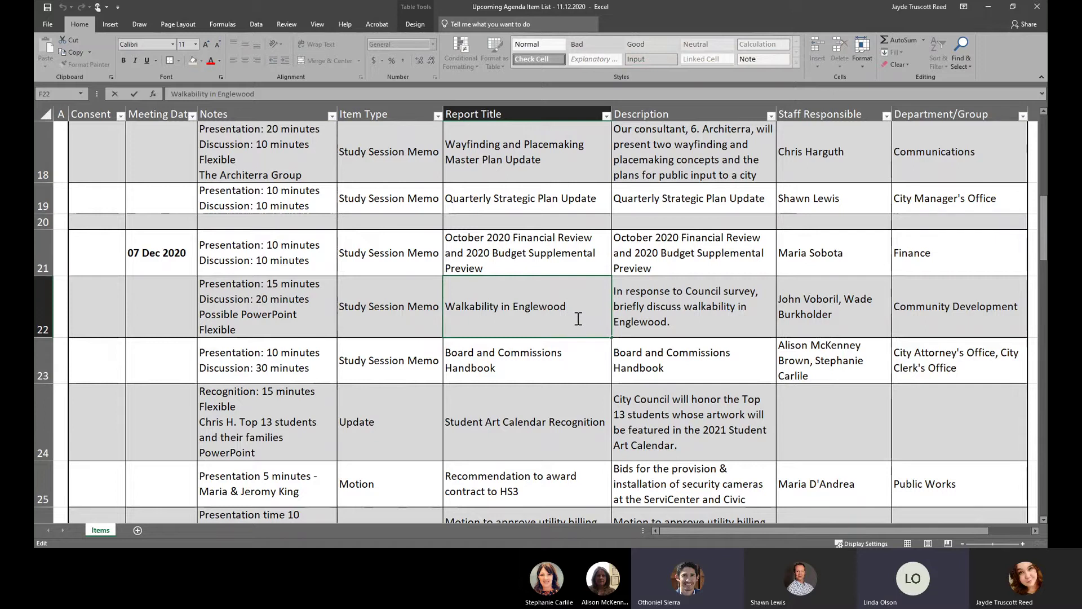
left_click(684, 319)
double_click(686, 324)
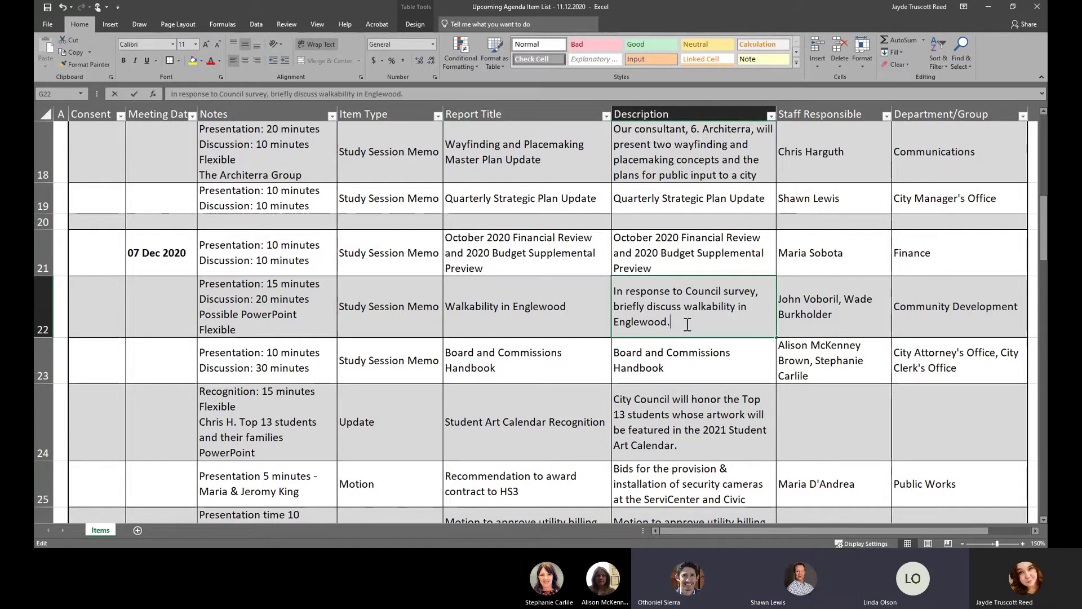
type("***")
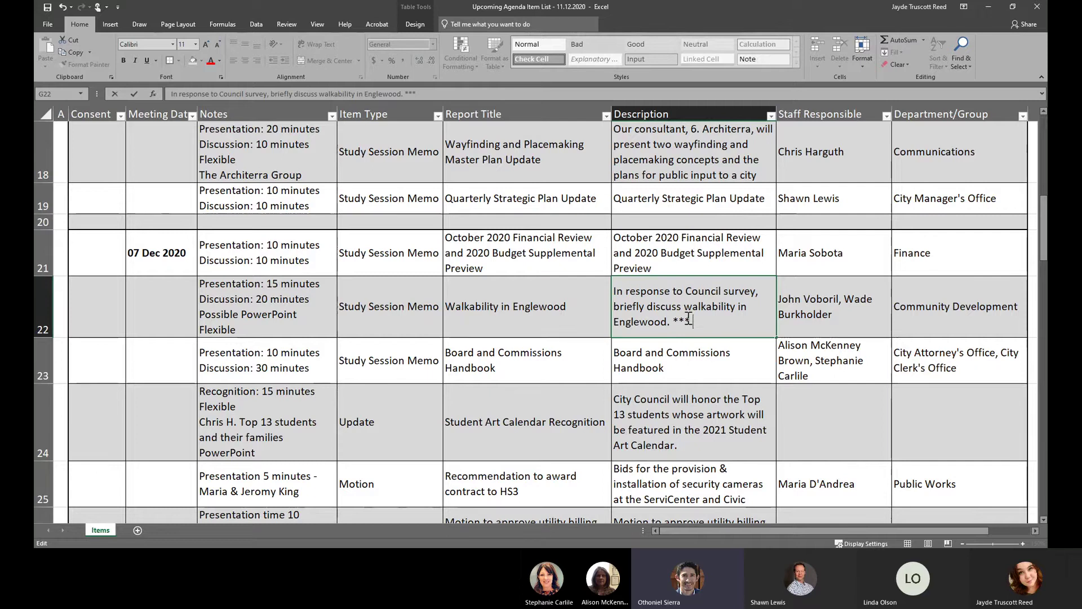
type("AD")
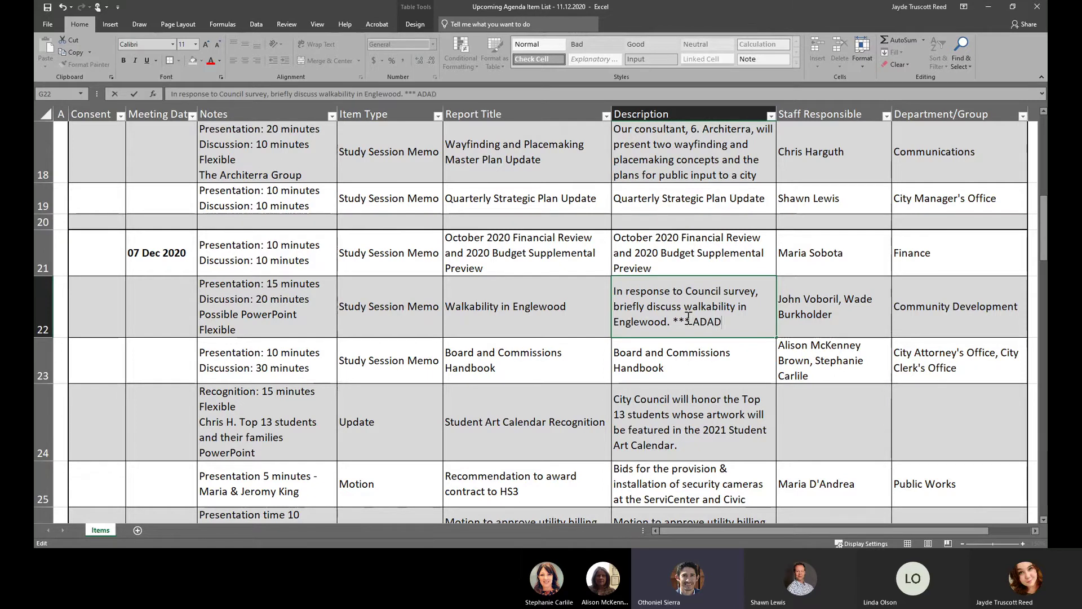
key("BackSpace")
type(" Com")
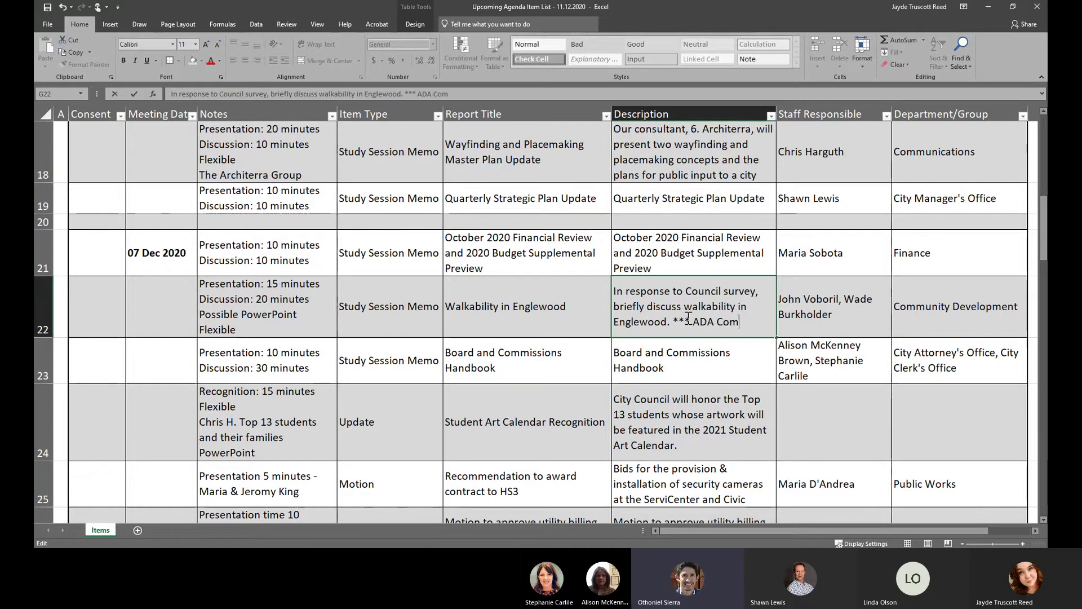
type("plian")
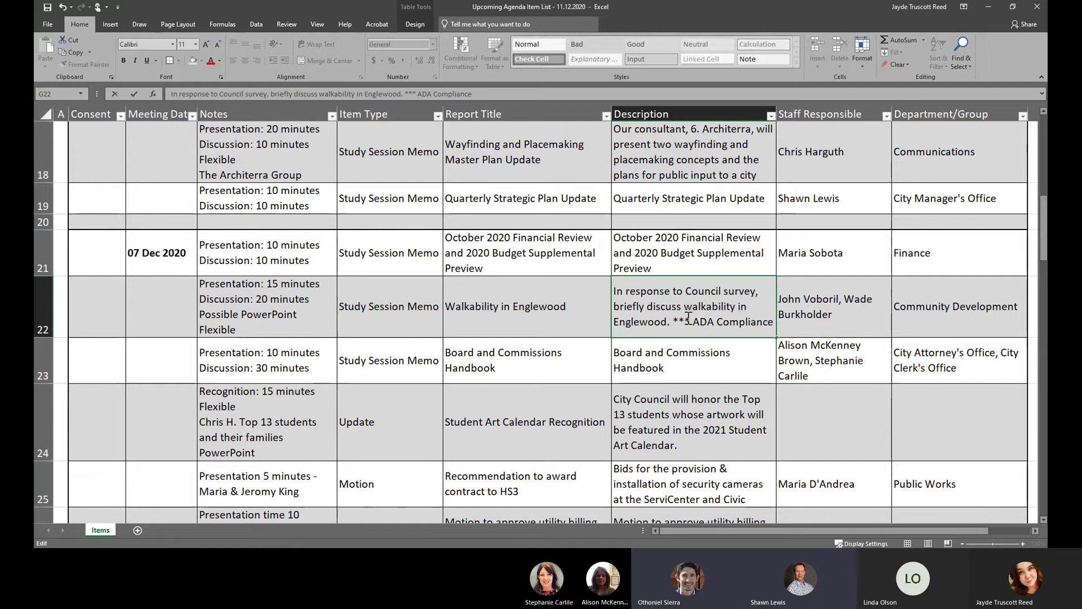
type("ce for sid")
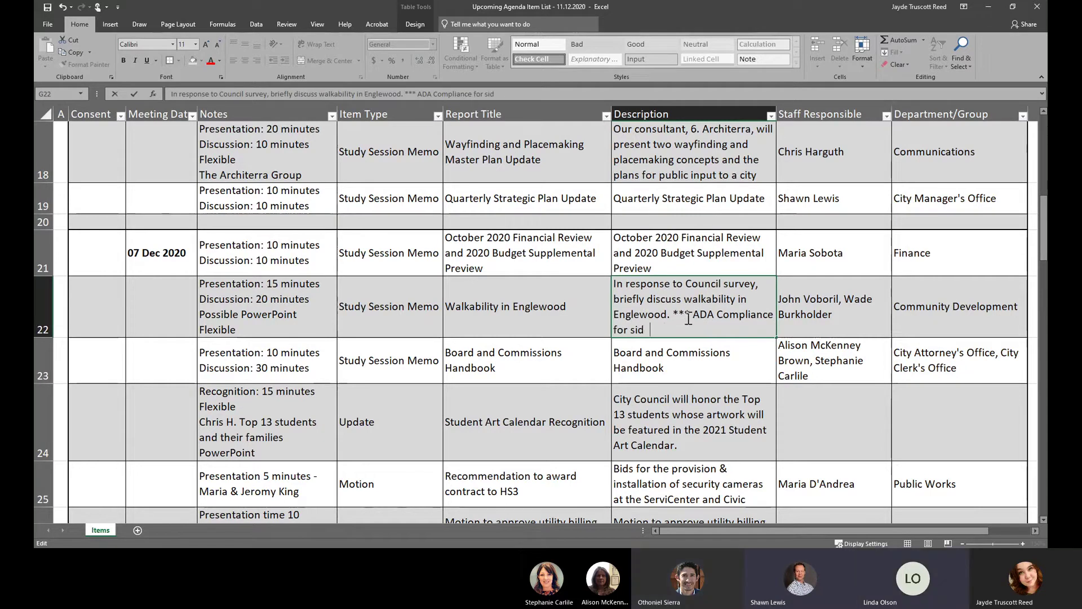
key("BackSpace")
type("ewalks")
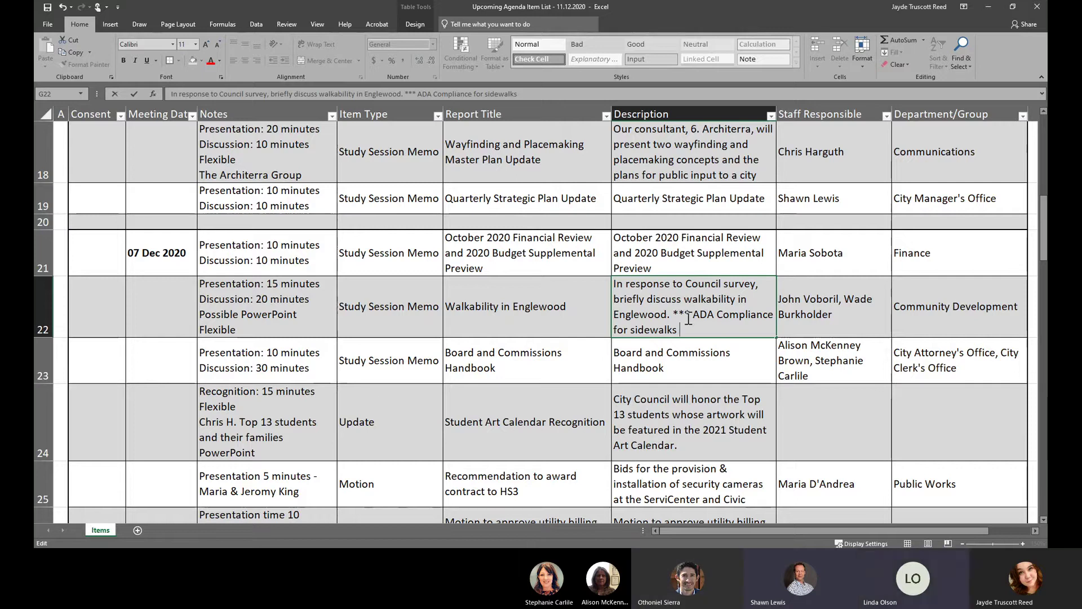
type("**")
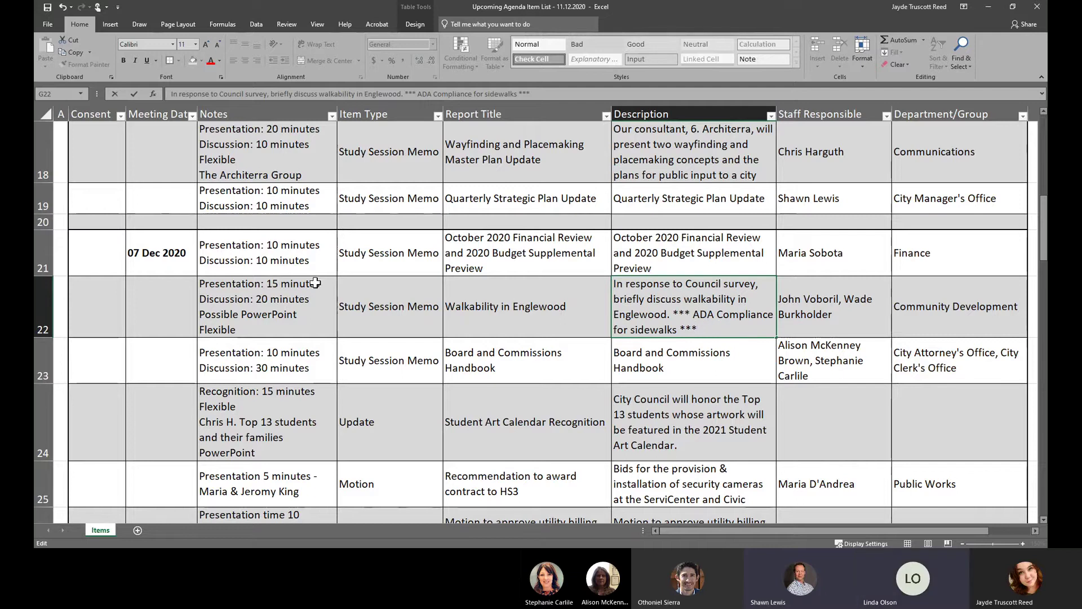
- Set the presentation time in the Walkability in Englewood notes to 20 minutes
double_click(275, 282)
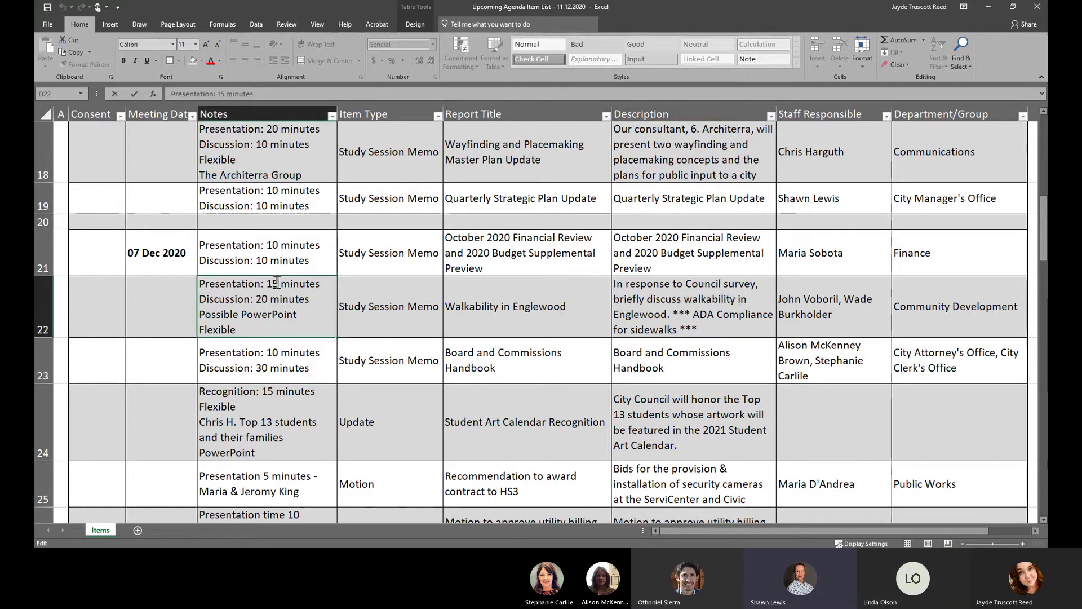
key("BackSpace")
key("BackSpace")
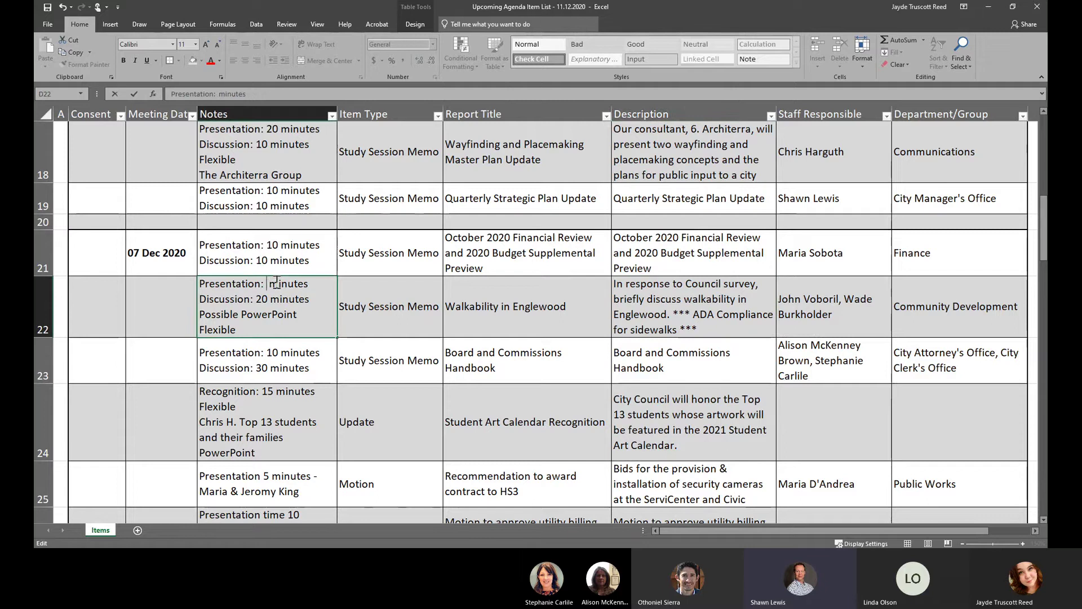
type("20")
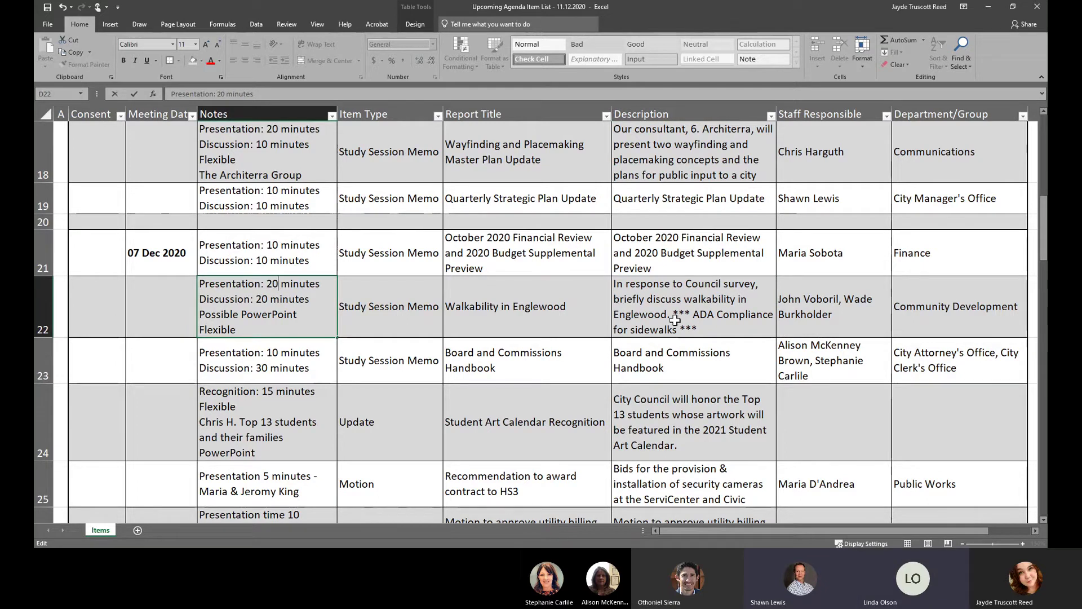
- Extend the Walkability description's note with "and additional PW input" after "ADA Compliance for sidewalks", before the closing asterisks
double_click(738, 332)
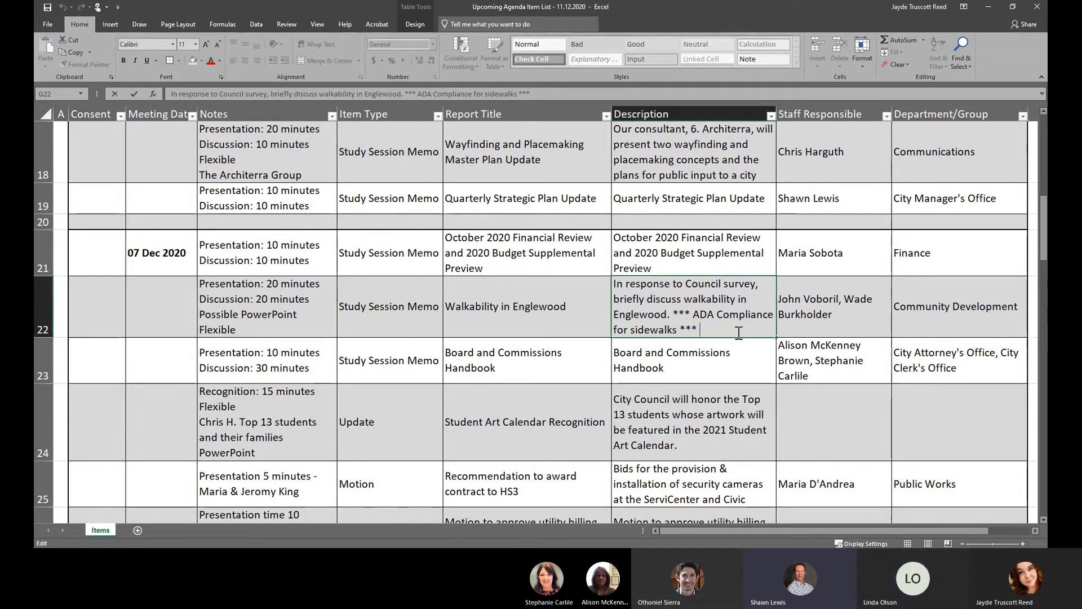
left_click(680, 328)
type("and addit")
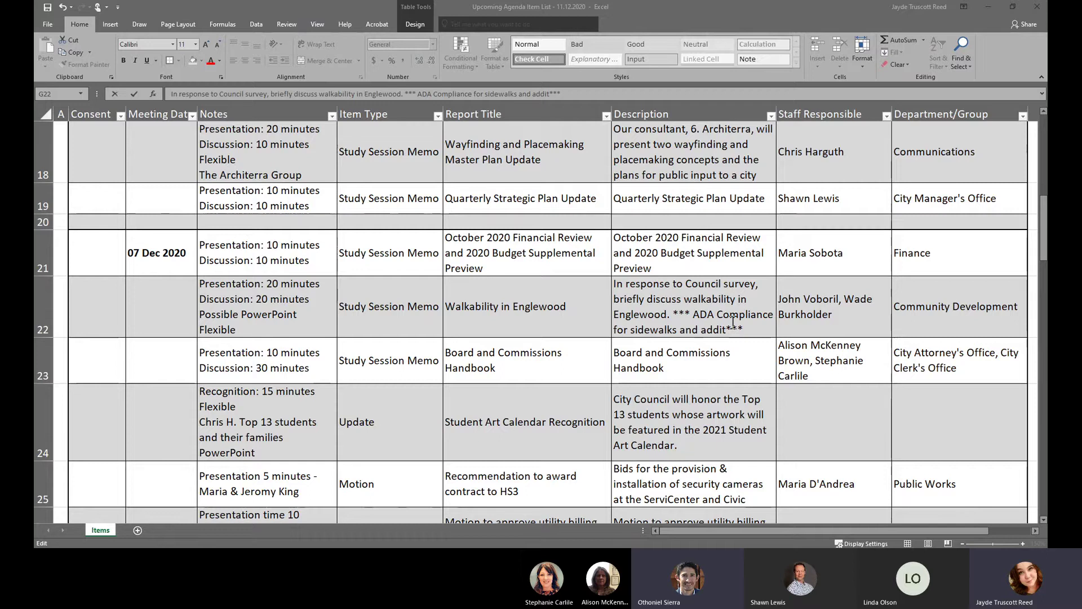
type("ion")
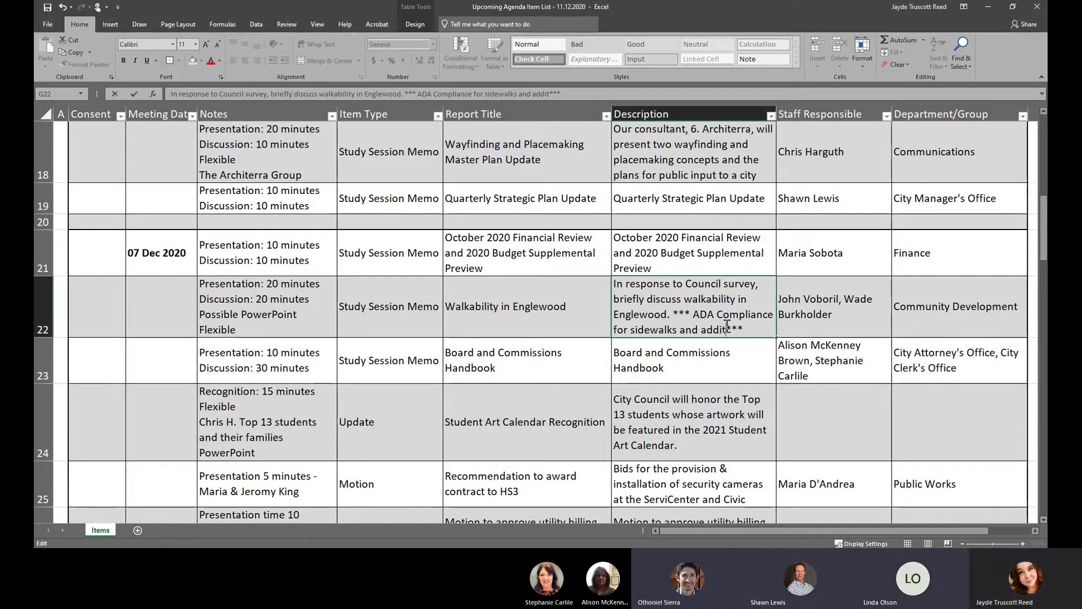
type("al PW ")
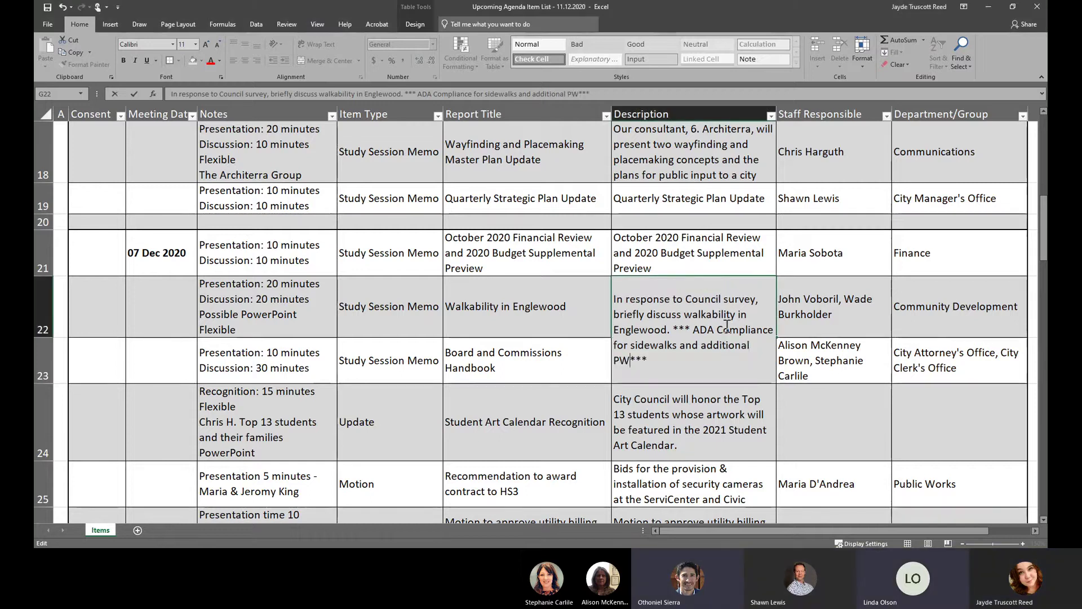
type("input")
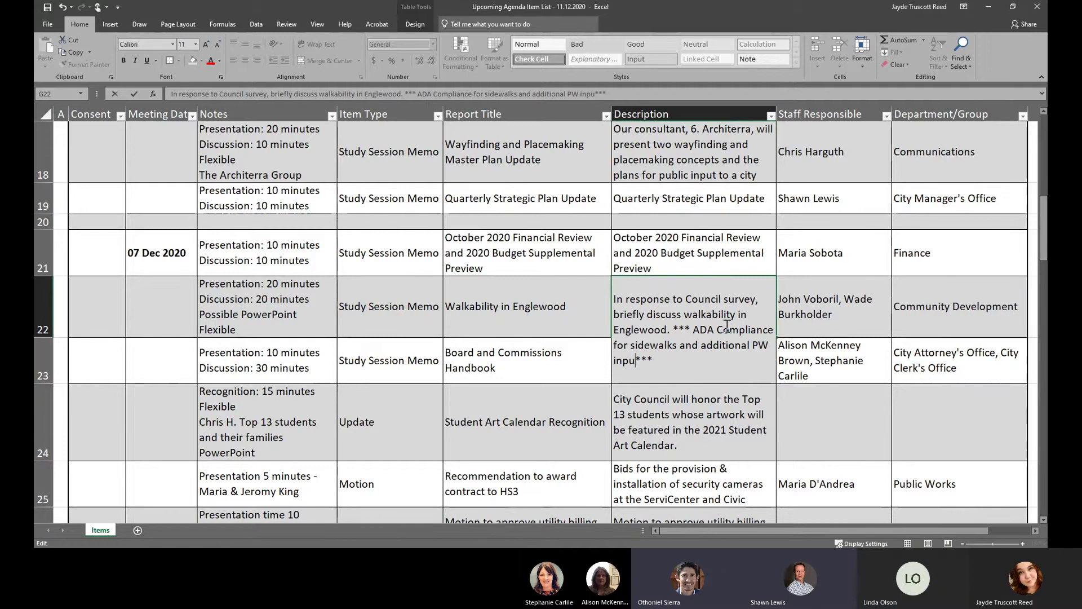
left_click(502, 293)
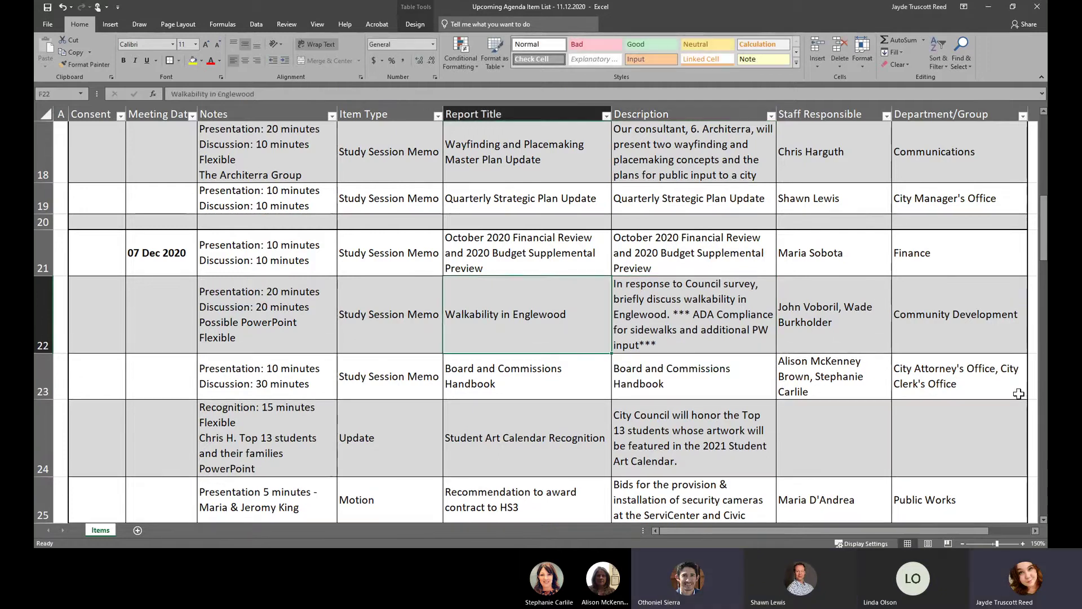
- Move the Board and Commissions Handbook item from the 07 Dec 2020 meeting to the end of the 14 Dec 2020 items
key("Down")
key("Right")
key("Right")
key("Right")
left_click_drag(786, 378, 96, 360)
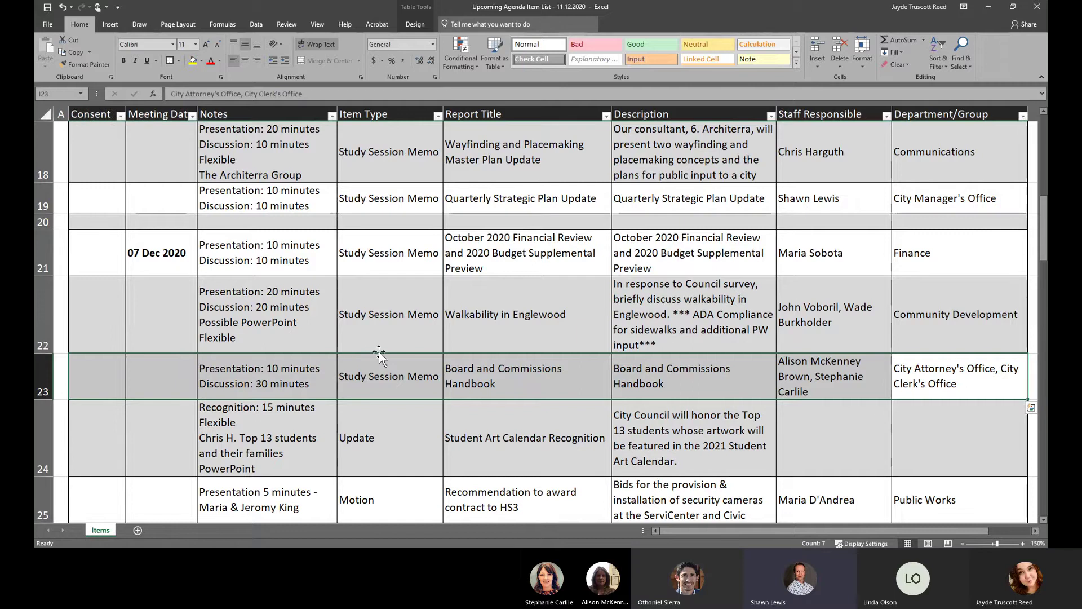
left_click_drag(379, 353, 422, 318)
left_click(416, 285)
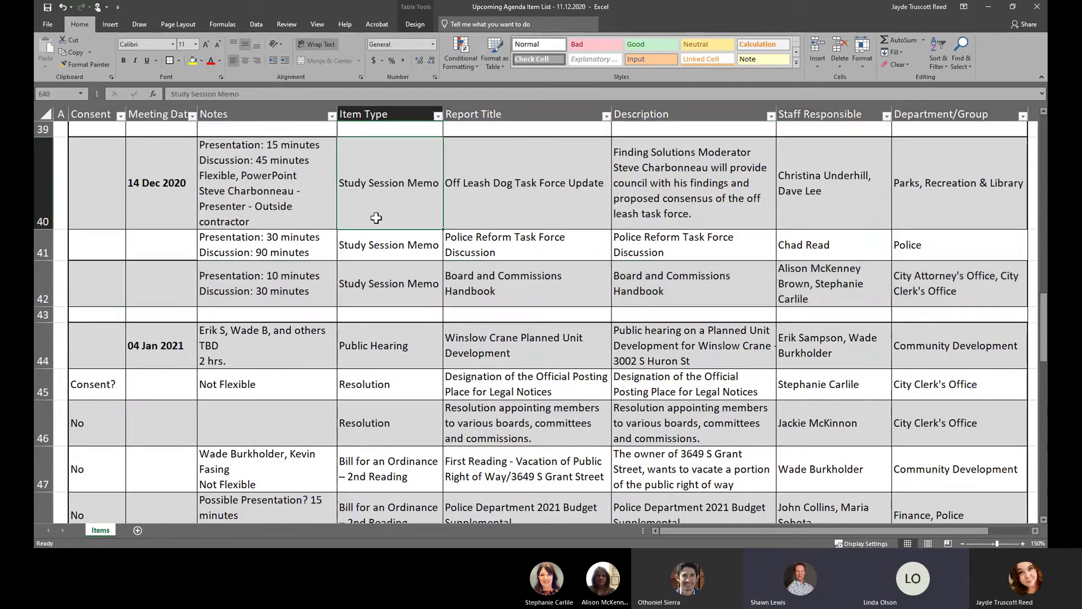
- Flag the Board and Commissions Handbook item with "***" in its meeting date cell
left_click(150, 271)
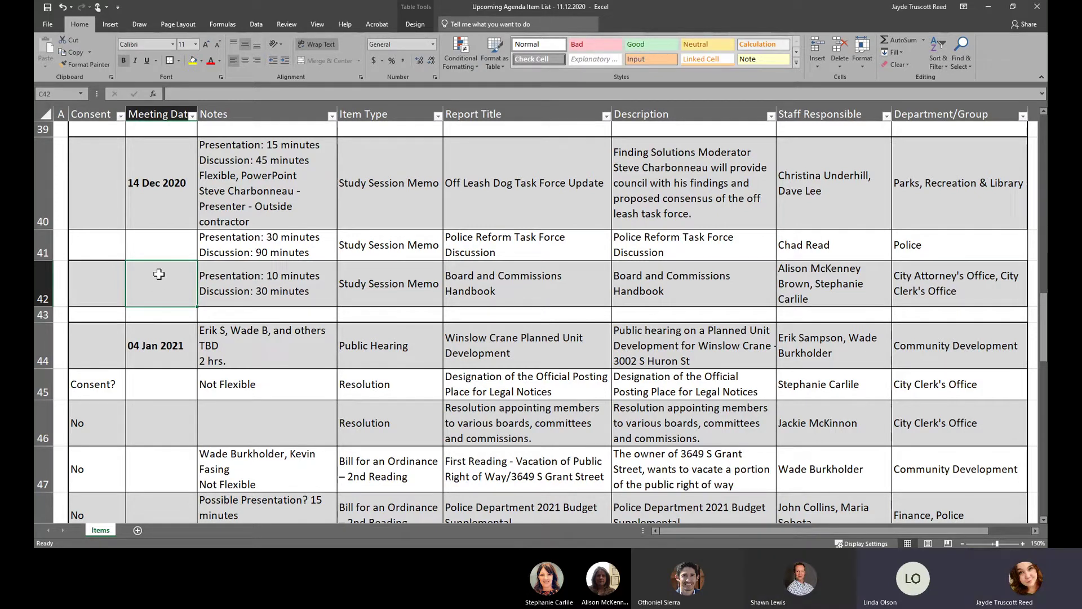
type("***")
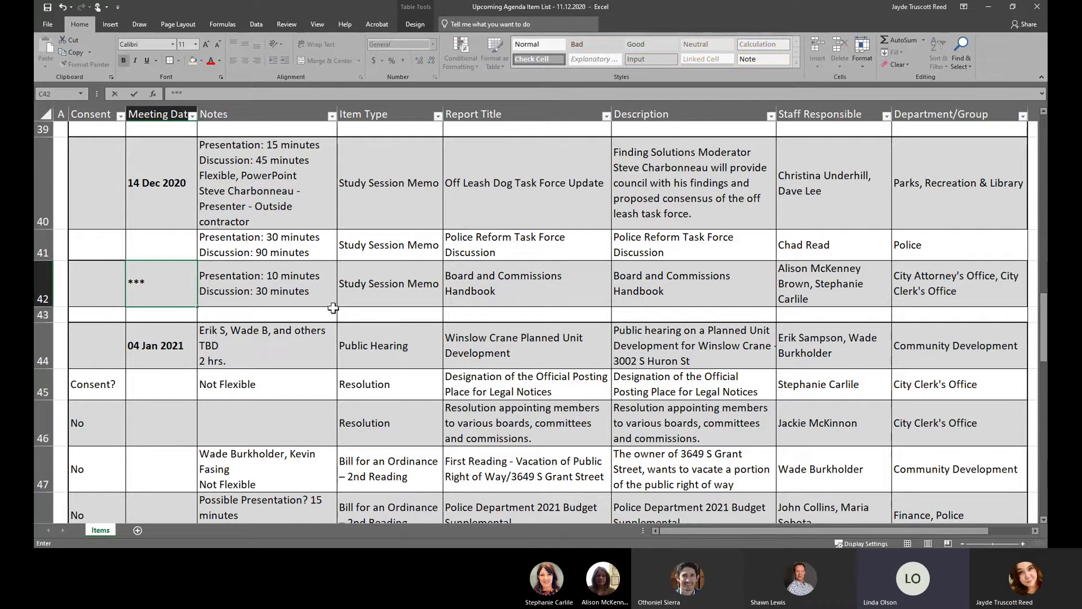
key("Tab")
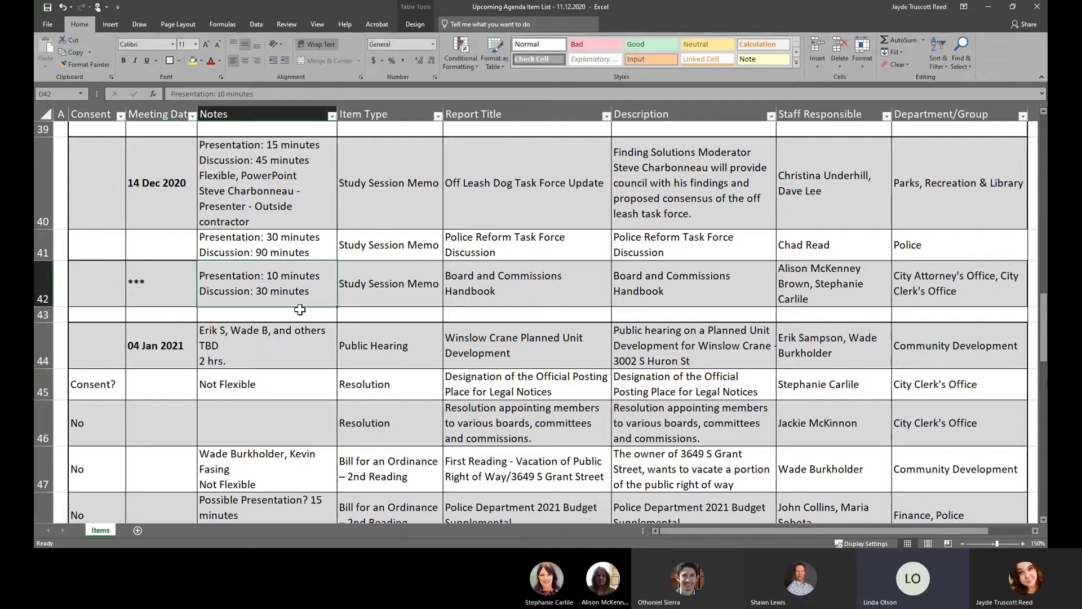
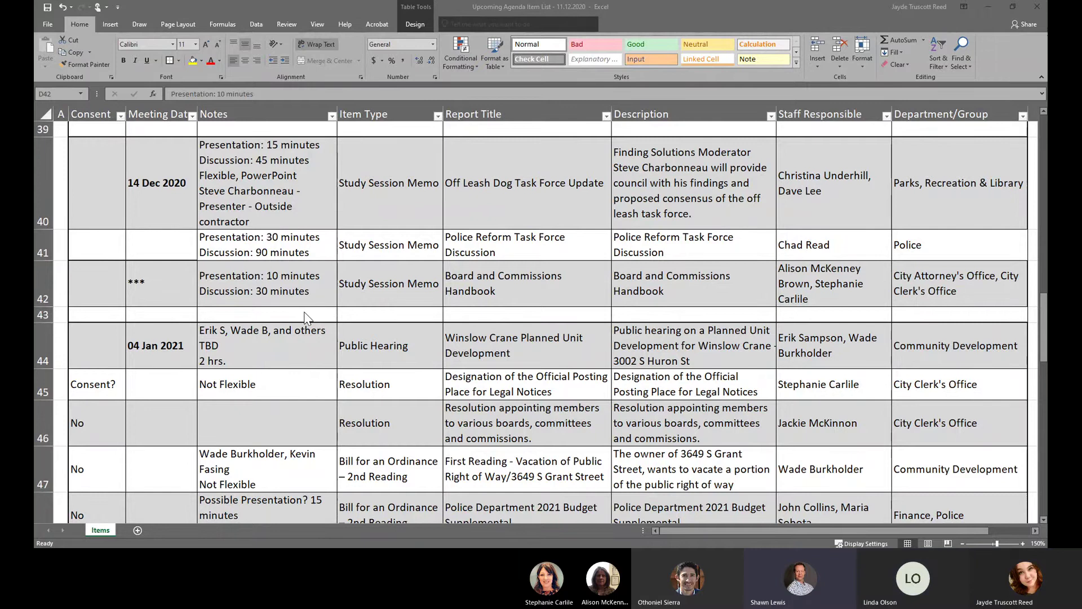
- Move the Board and Commissions Handbook item to the start of the 04 Jan 2021 group and shift that meeting date onto its row
scroll(305, 319, "down", 1)
left_click(175, 153)
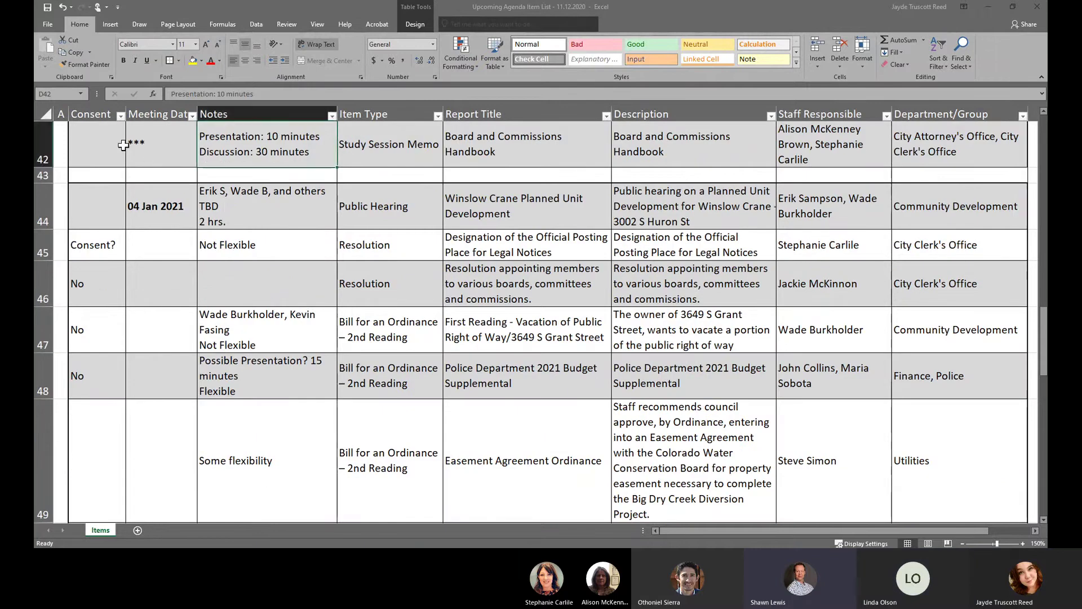
left_click_drag(114, 145, 924, 163)
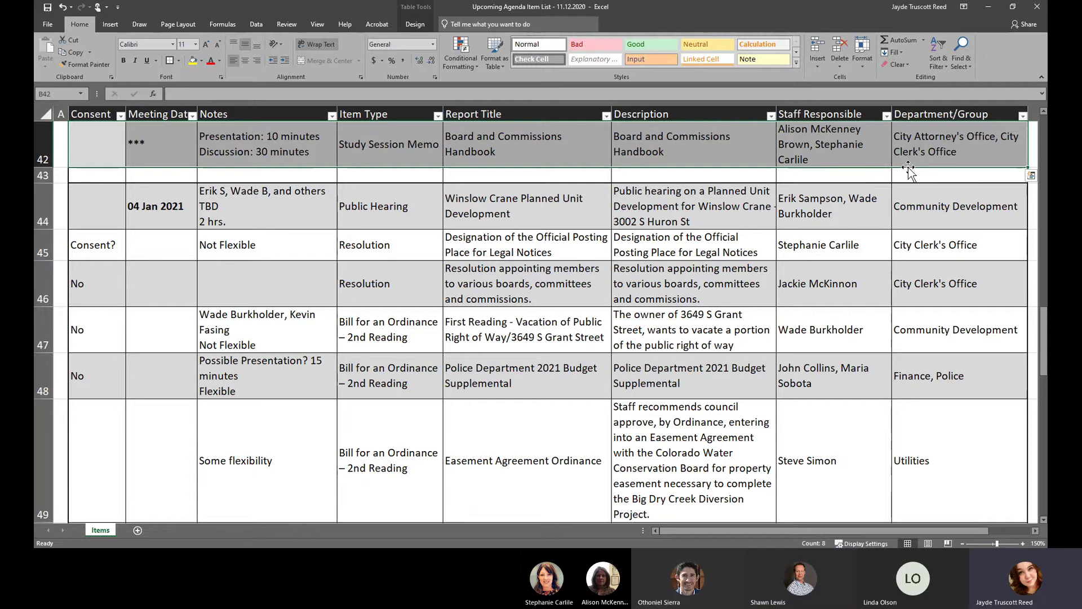
left_click_drag(909, 169, 905, 184)
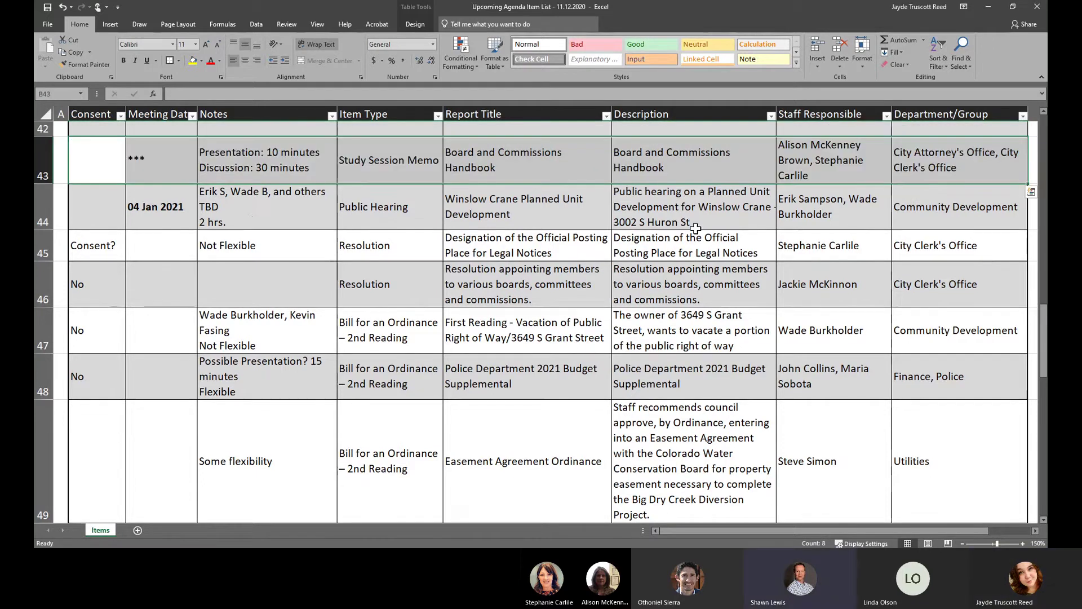
left_click(169, 189)
left_click_drag(164, 184, 165, 166)
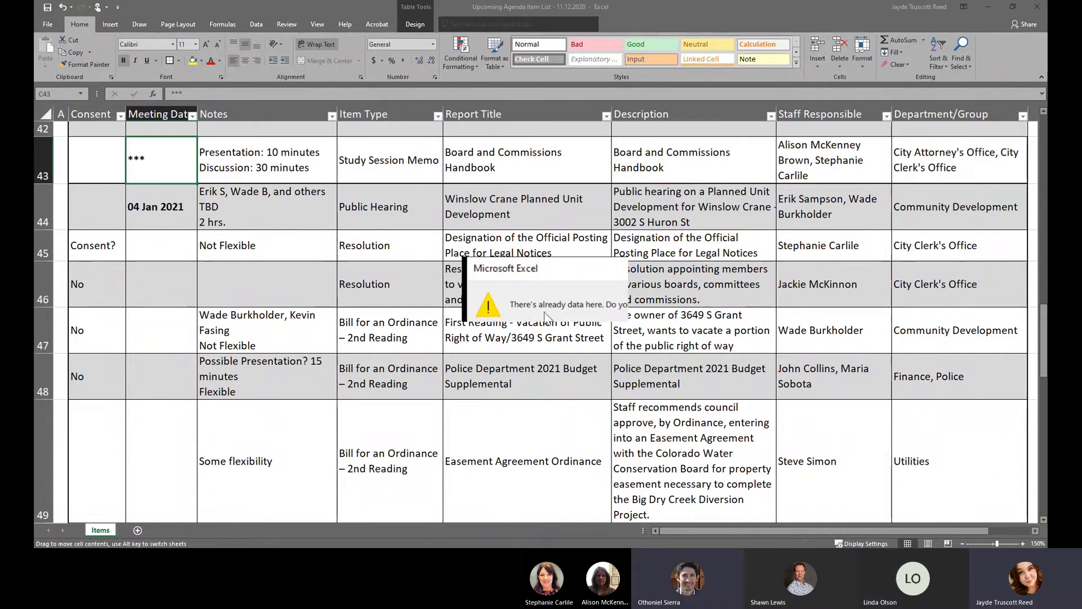
left_click(552, 323)
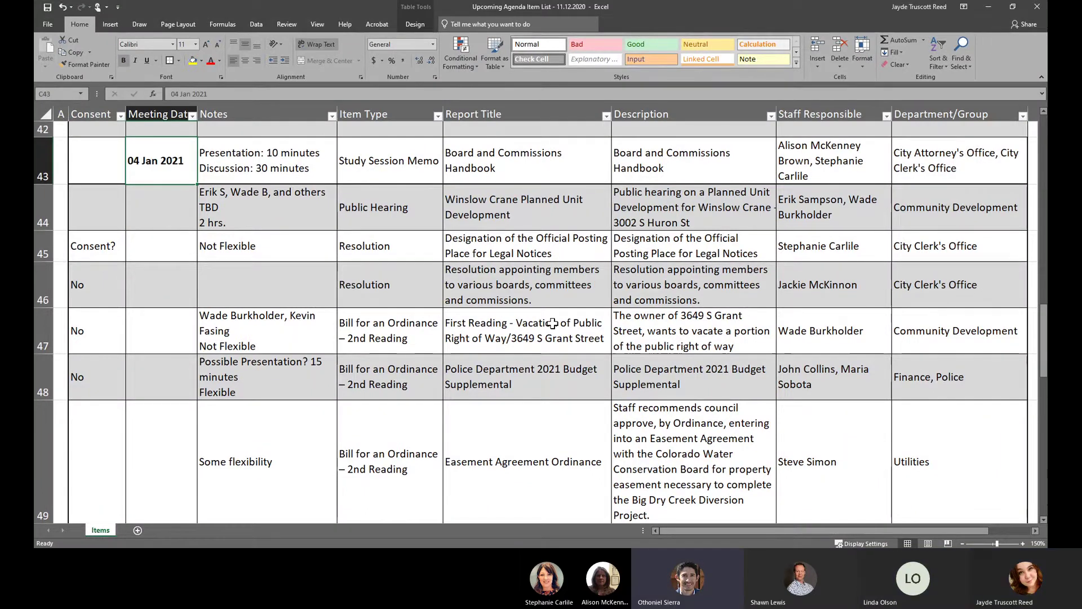
- Reapply the inner and outer cell borders to the whole 04 Jan 2021 block, from the Board and Commissions Handbook through blank row 51
scroll(552, 323, "up", 1)
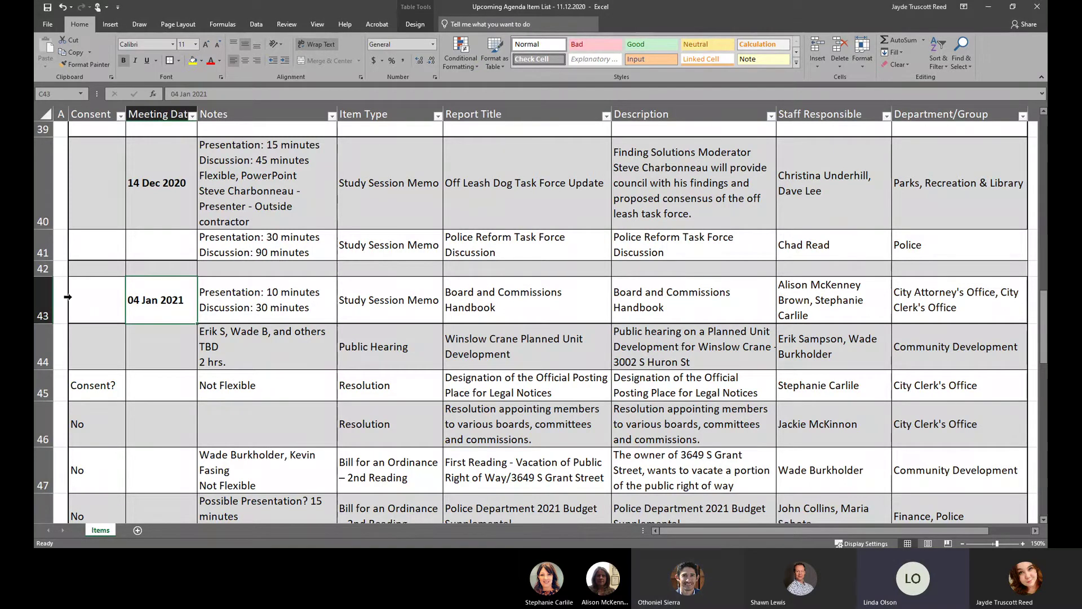
left_click_drag(79, 296, 717, 425)
left_click_drag(888, 450, 920, 376)
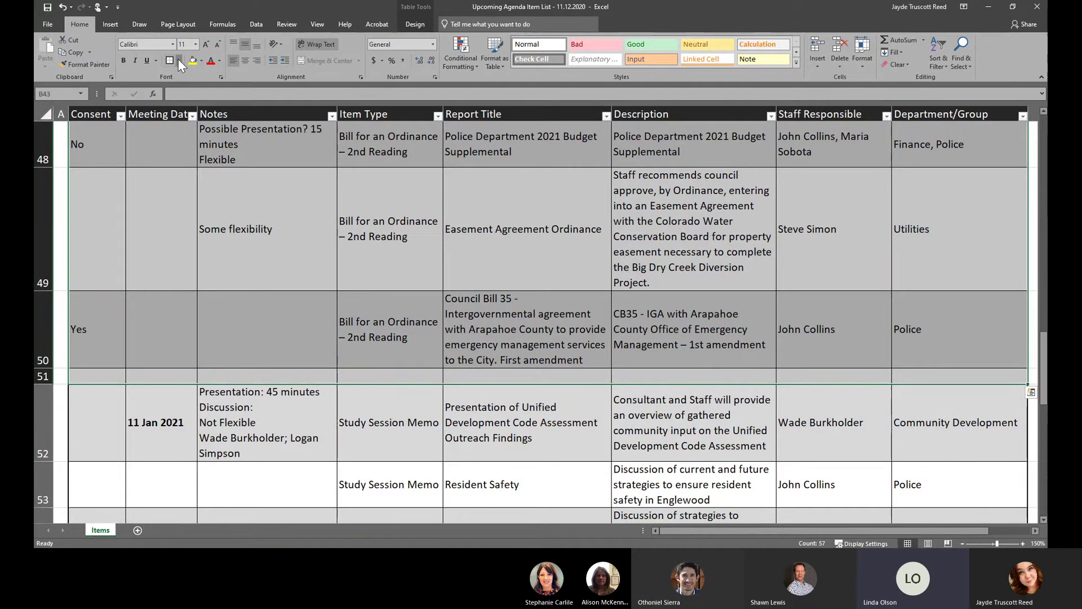
left_click(178, 60)
left_click(184, 153)
scroll(191, 169, "up", 4)
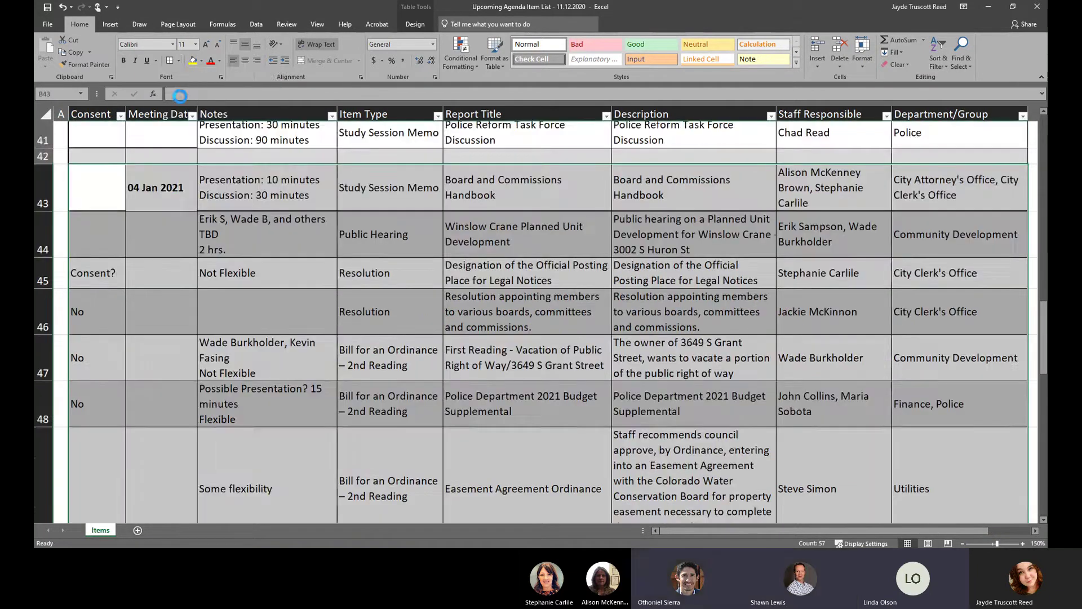
left_click(178, 61)
left_click(195, 175)
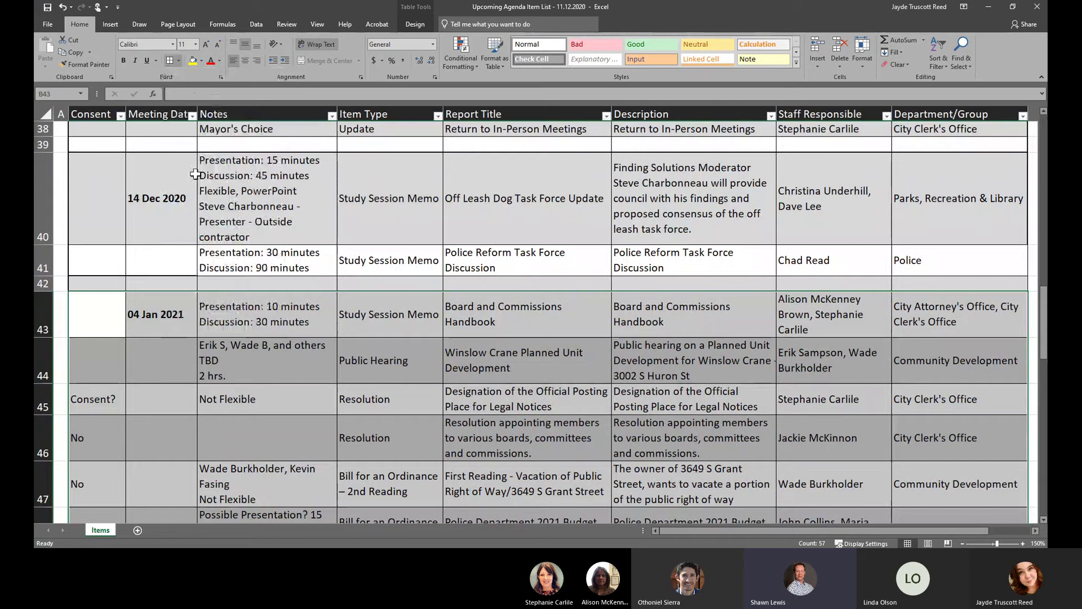
left_click(288, 429)
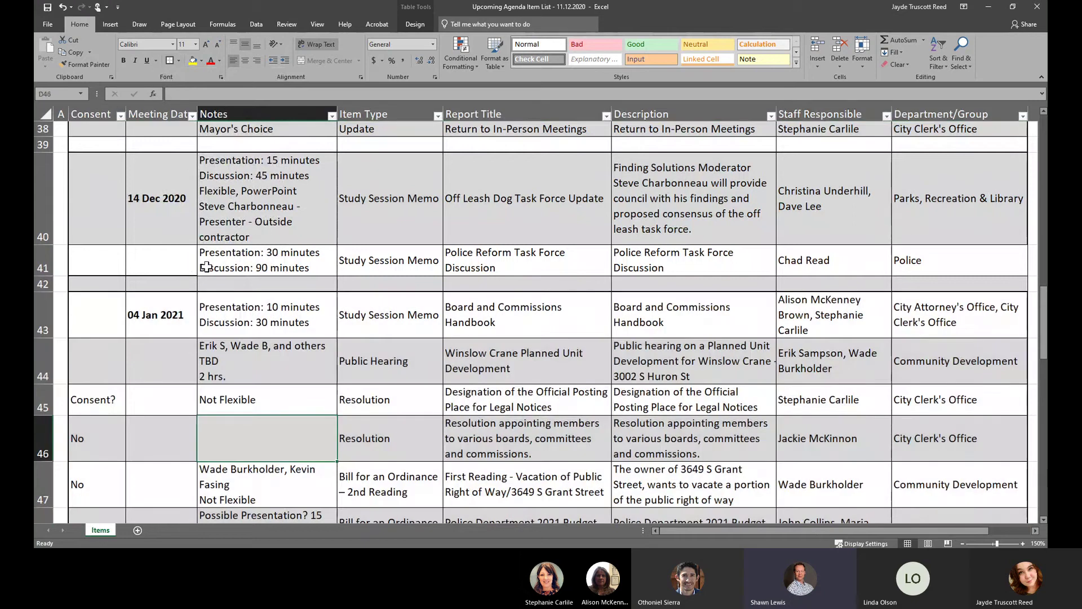
- Apply all borders to the Police Reform Task Force item's consent and date cells, and a thick outside border around the whole 14 Dec 2020 block
left_click_drag(154, 264, 102, 256)
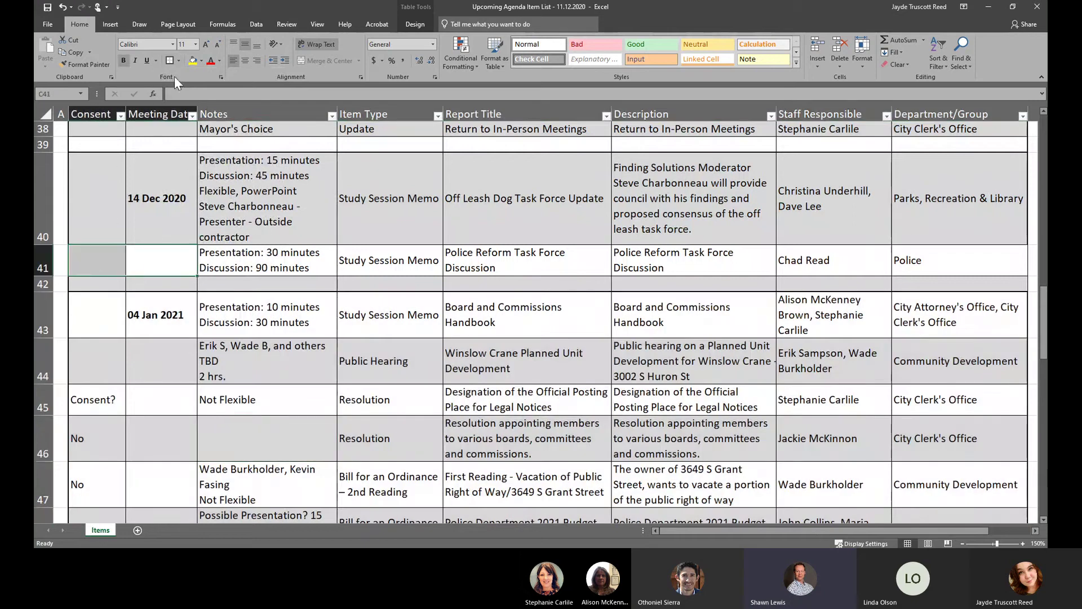
left_click(180, 61)
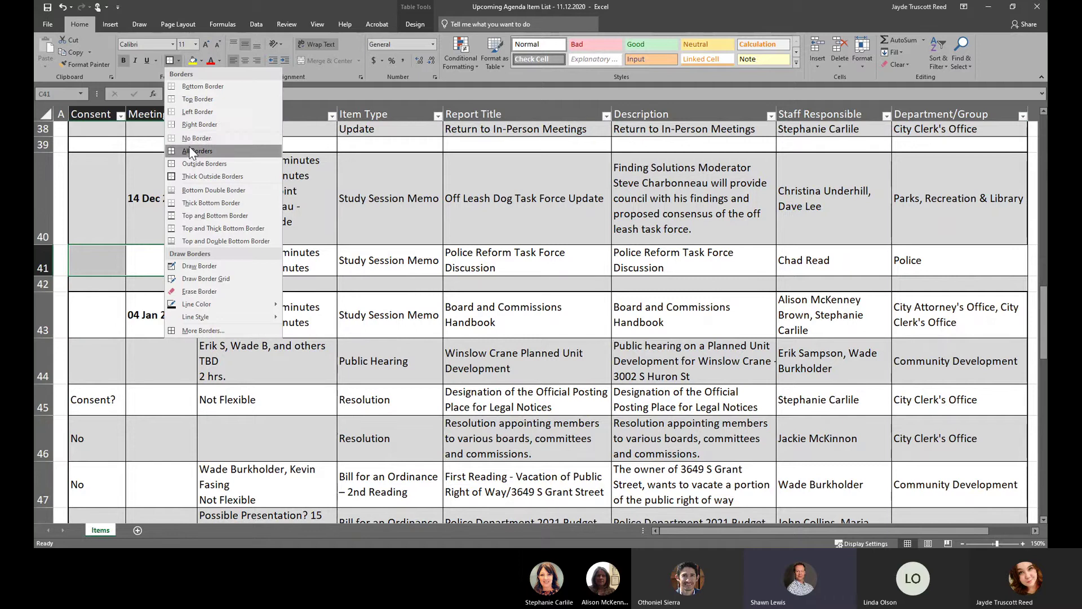
left_click(130, 175)
left_click_drag(130, 175, 942, 279)
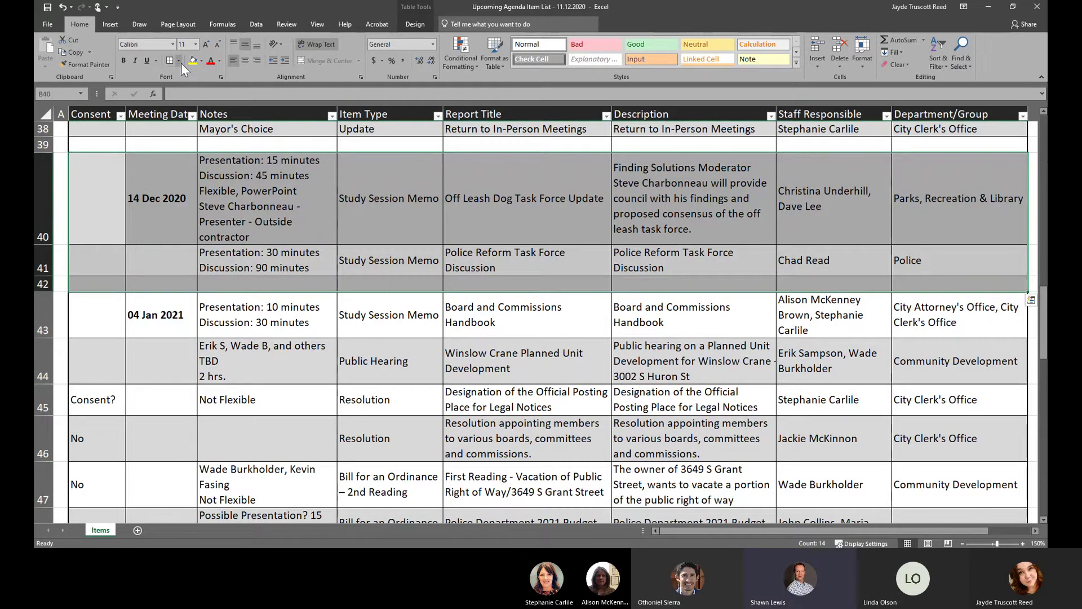
left_click(180, 61)
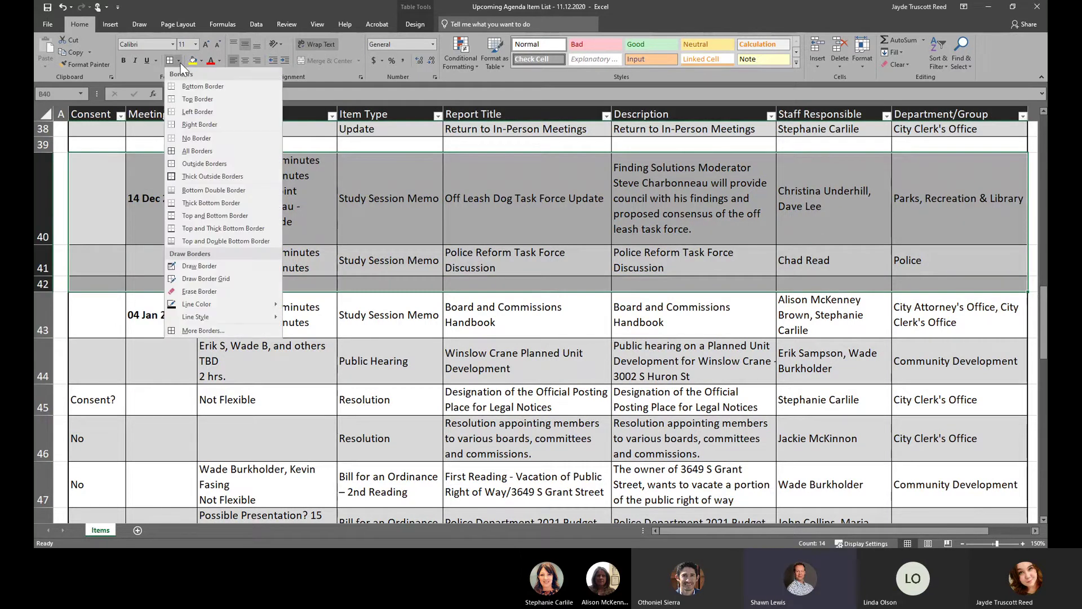
left_click(213, 177)
left_click(204, 195)
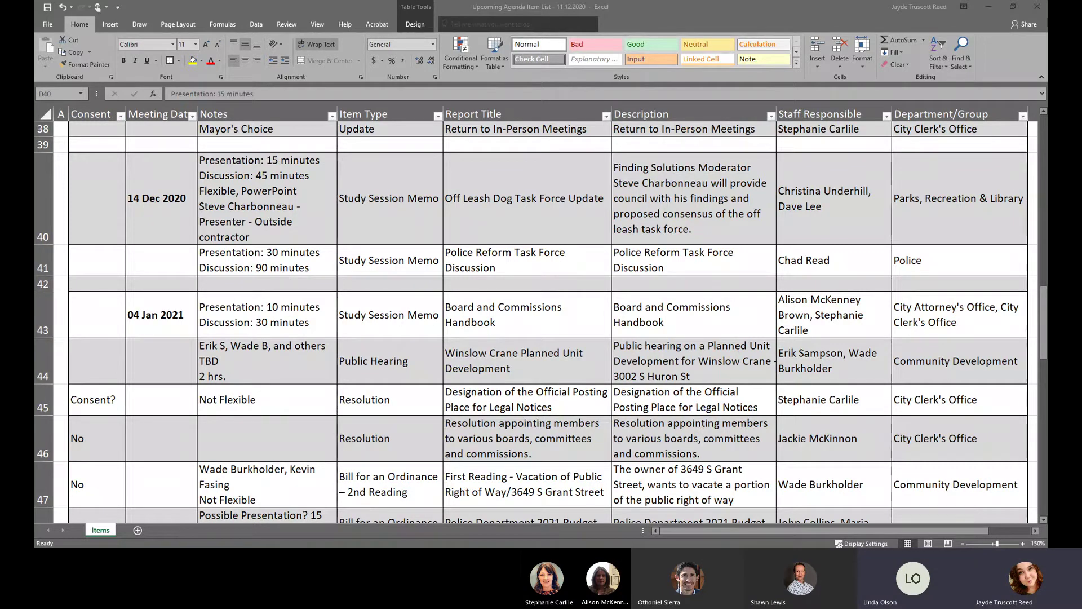
- Clear the Consent entries for the Grant Street vacation, Police Department 2021 Budget Supplemental and Council Bill 35 second-reading items in the 04 Jan 2021 group
left_click(405, 216)
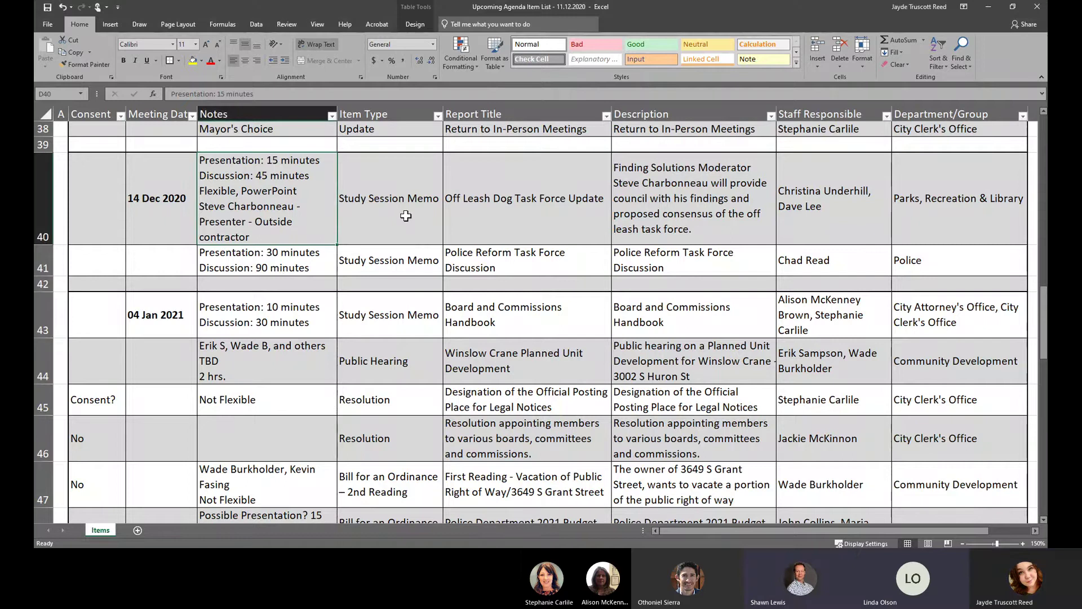
scroll(406, 216, "down", 1)
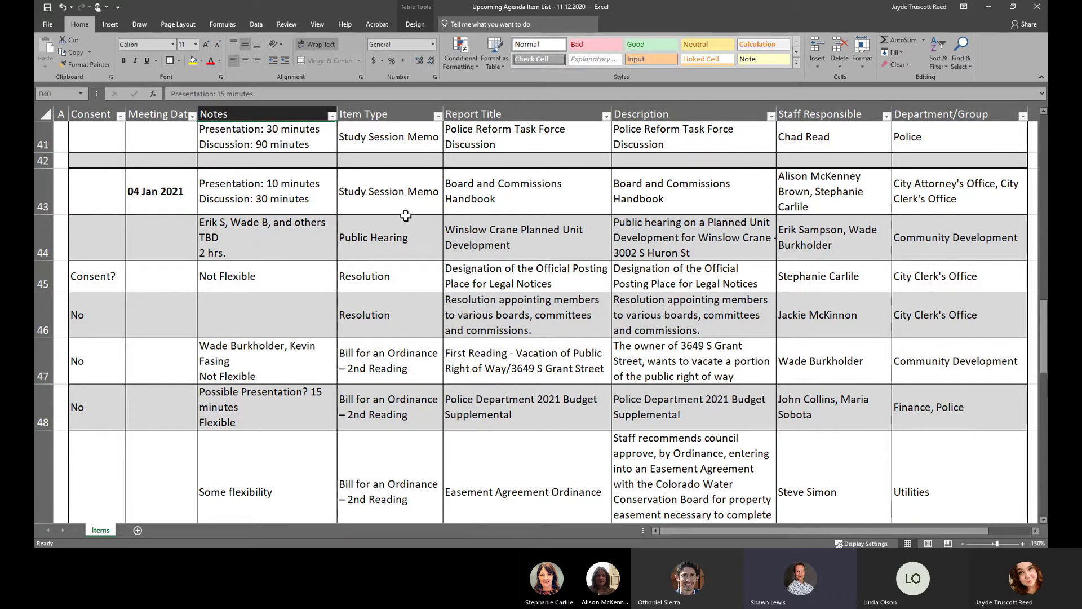
left_click(438, 330)
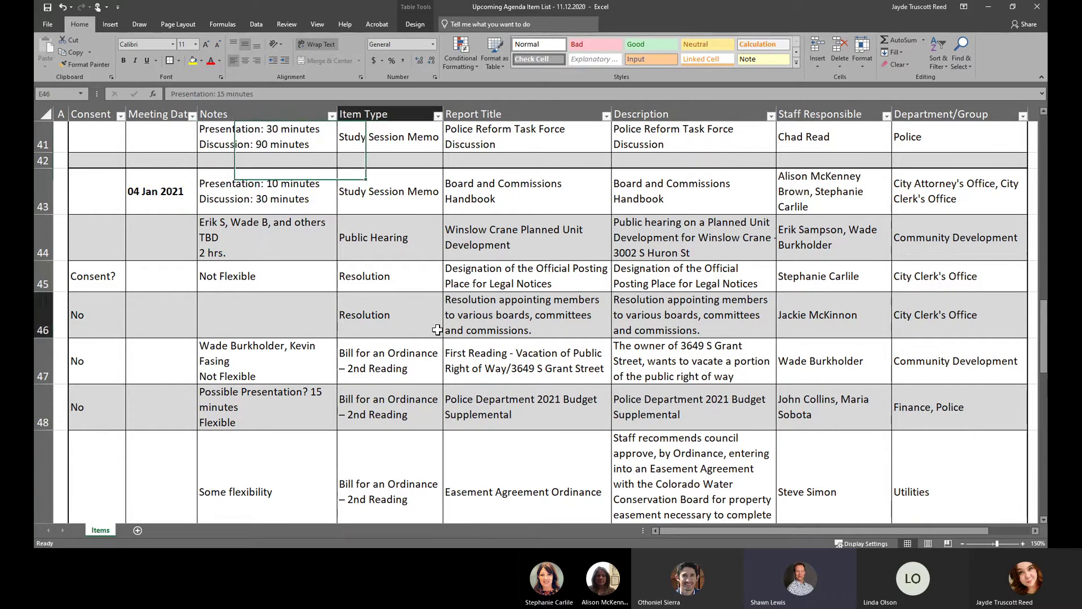
scroll(438, 328, "down", 1)
scroll(438, 328, "down", 1)
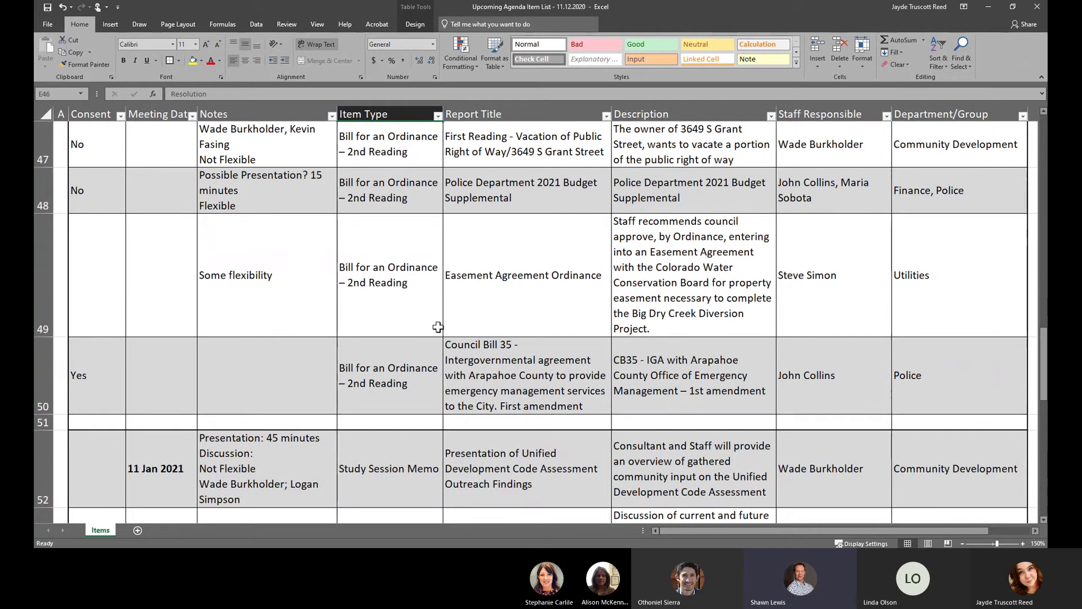
left_click(90, 158)
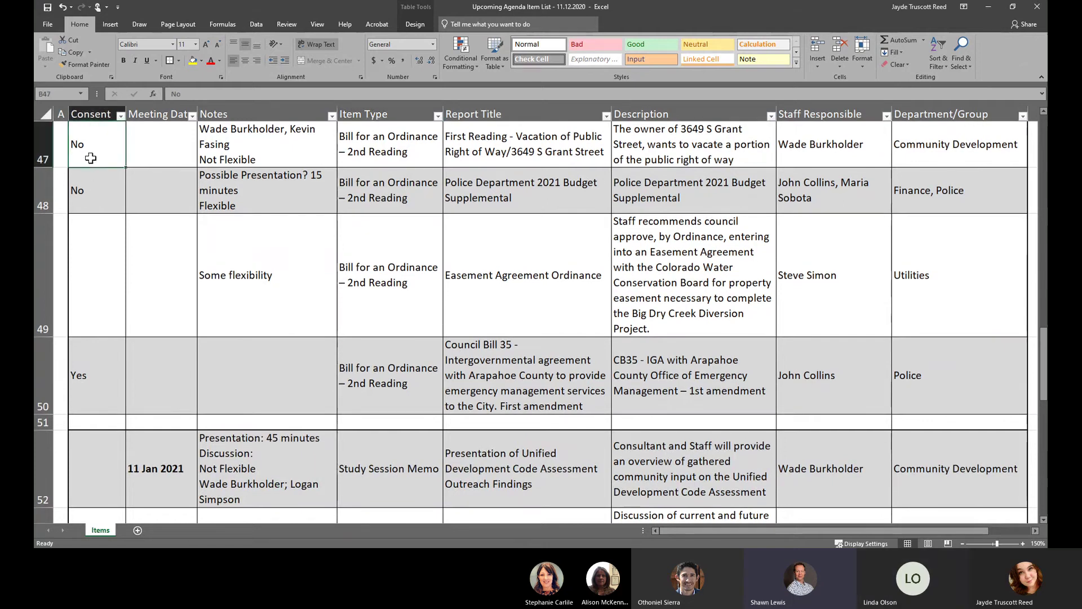
key("Delete")
left_click(95, 192)
key("Delete")
left_click(100, 363)
key("Delete")
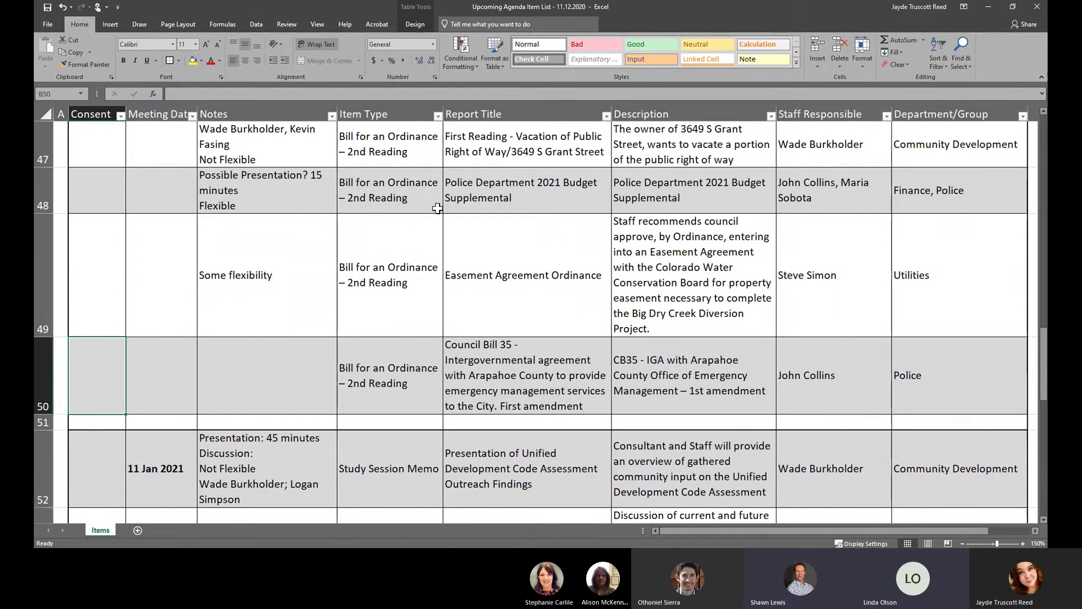
- Insert a row above the 25 Jan 2021 Green Building Code item and enter the meeting date 23 Jan 2021
scroll(437, 208, "down", 1)
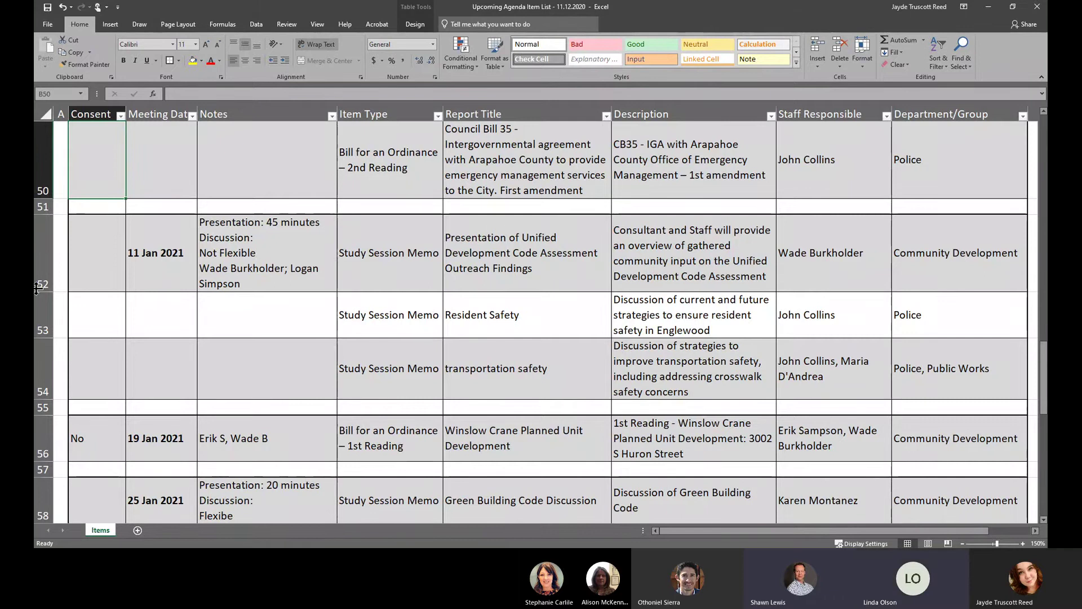
scroll(243, 286, "down", 1)
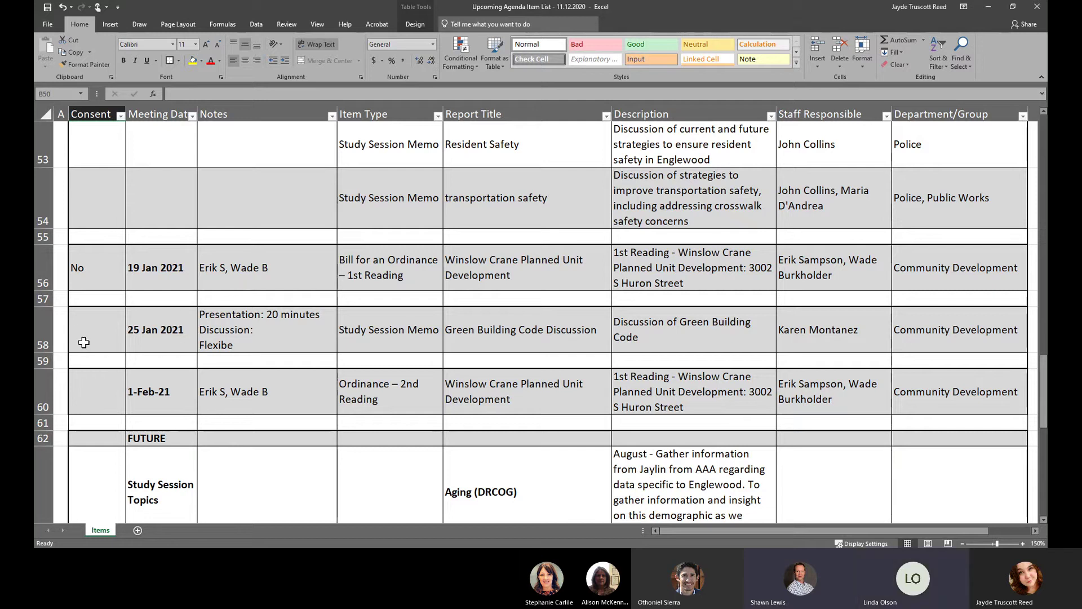
right_click(37, 314)
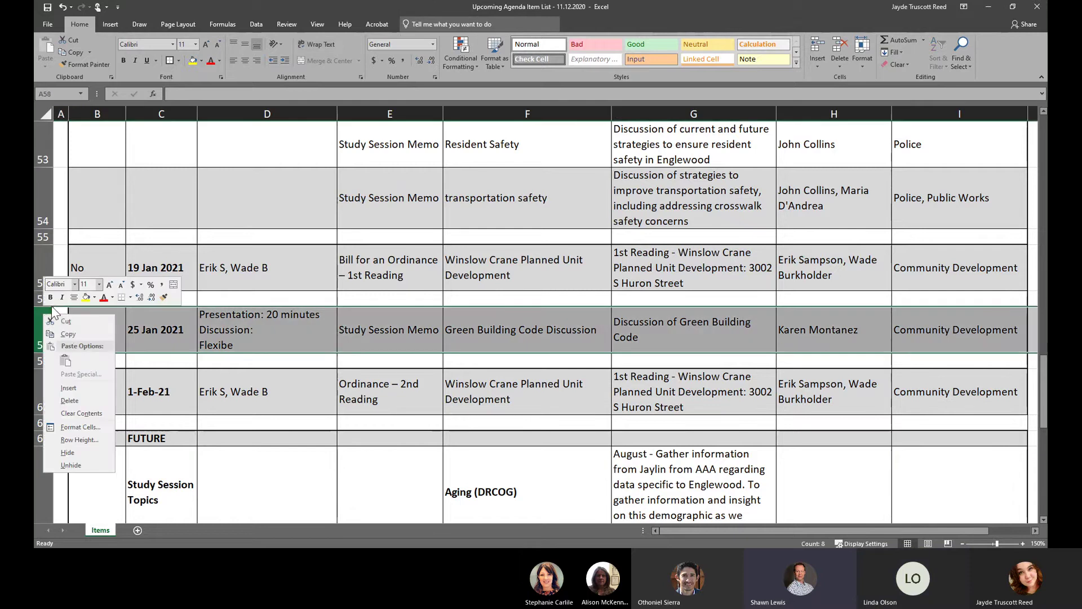
left_click(74, 370)
left_click(162, 315)
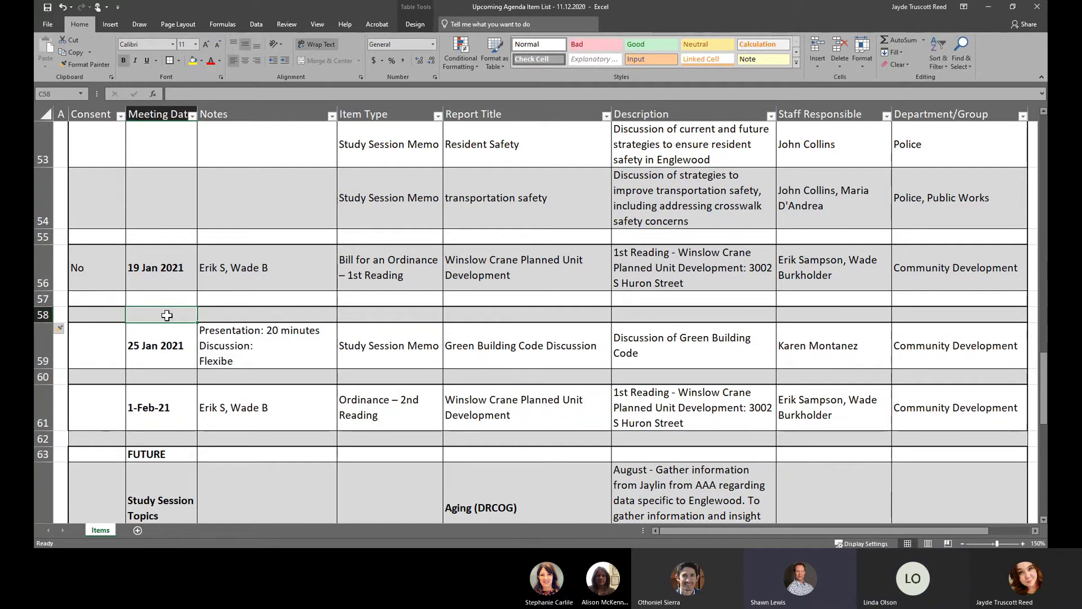
type("23")
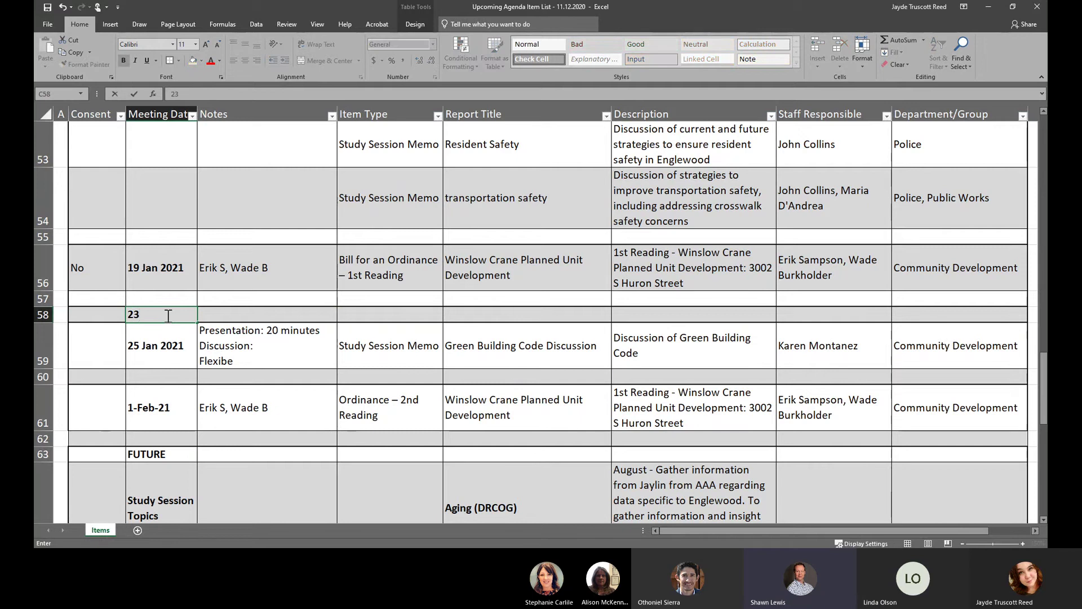
type(" Jan")
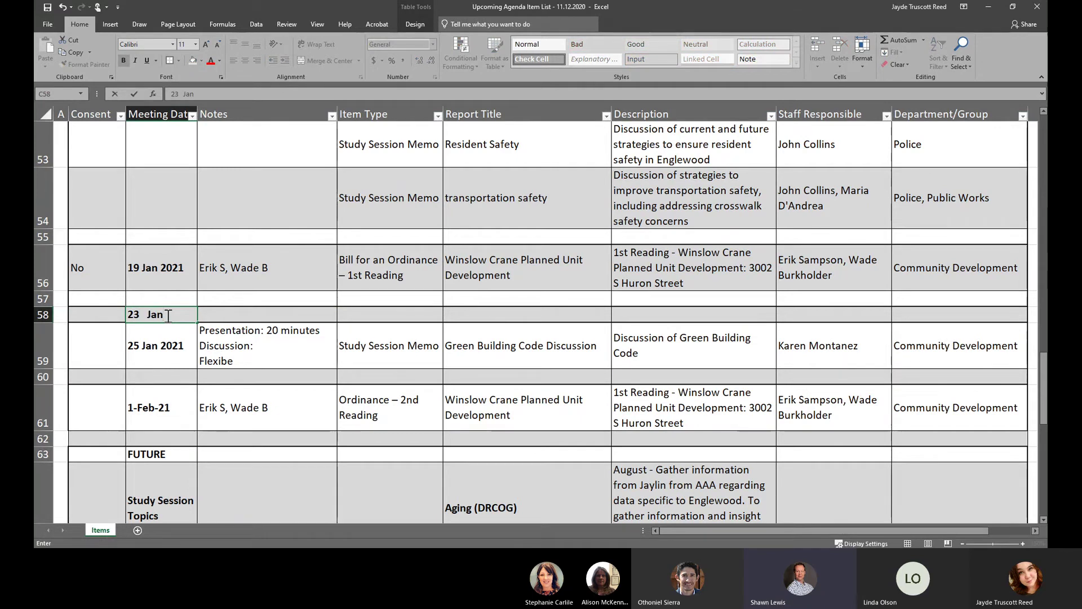
type(" 2021")
key("Tab")
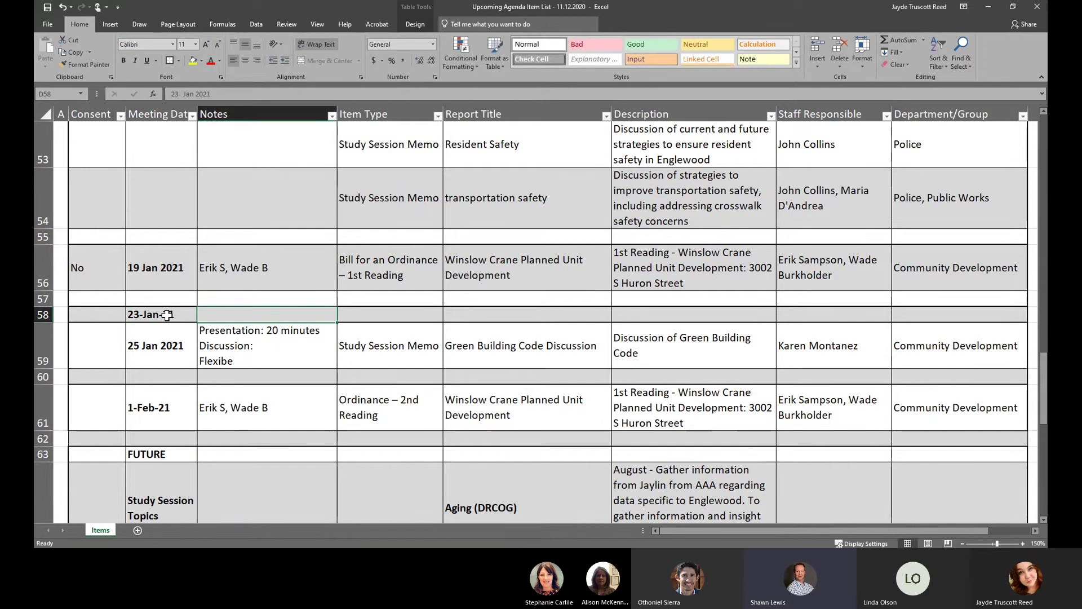
- Enter "Council Annual Retreat" as the note for the 23 Jan 2021 meeting and insert a blank separator row beneath it
type("Council A")
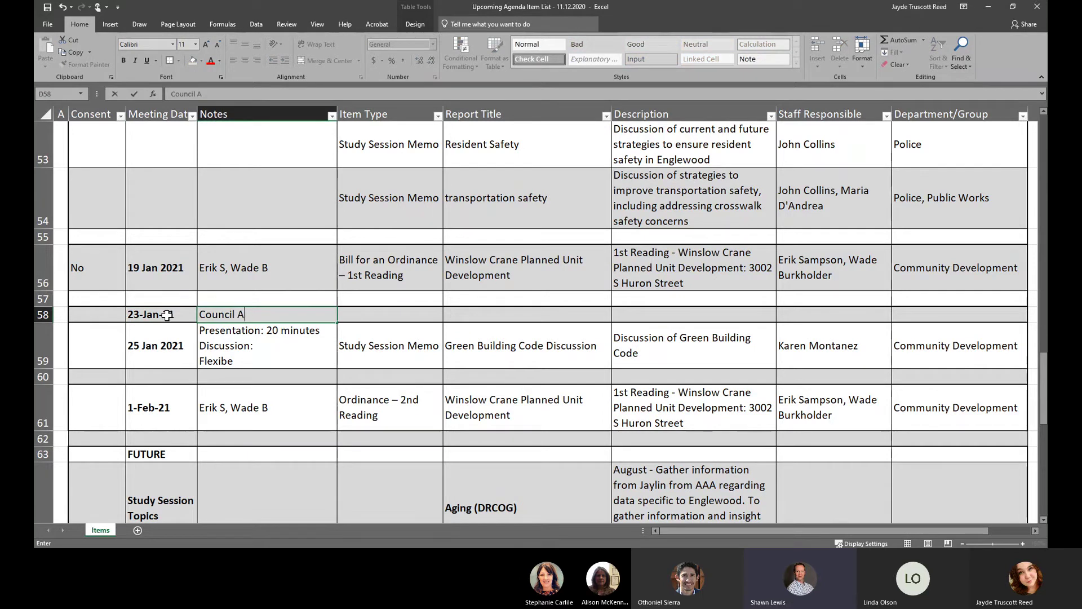
type("n nual")
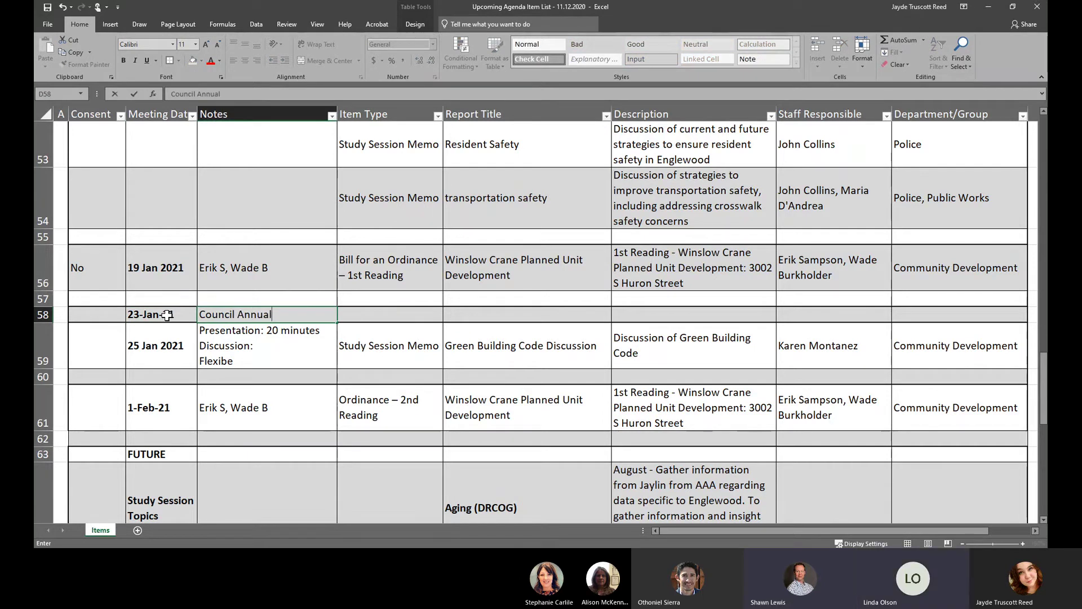
type(" Retreat")
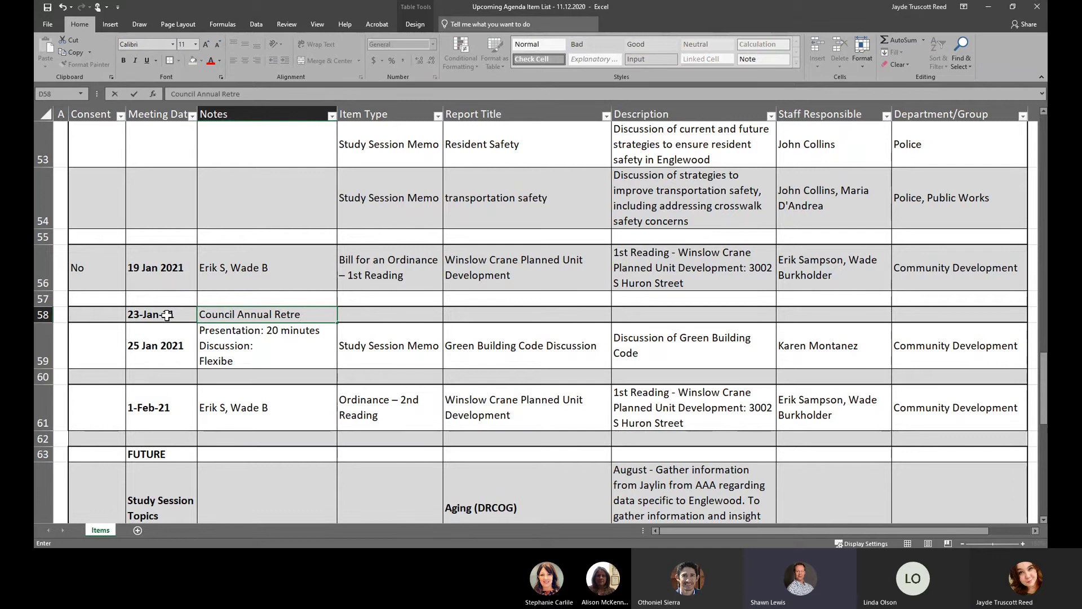
right_click(45, 340)
left_click(78, 414)
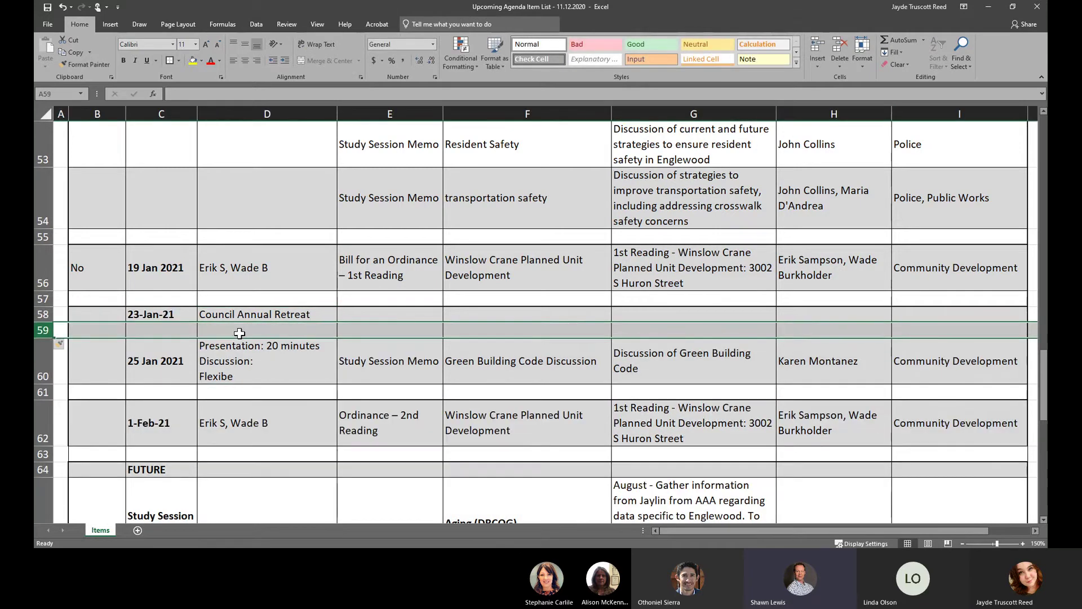
left_click(90, 310)
left_click(282, 330)
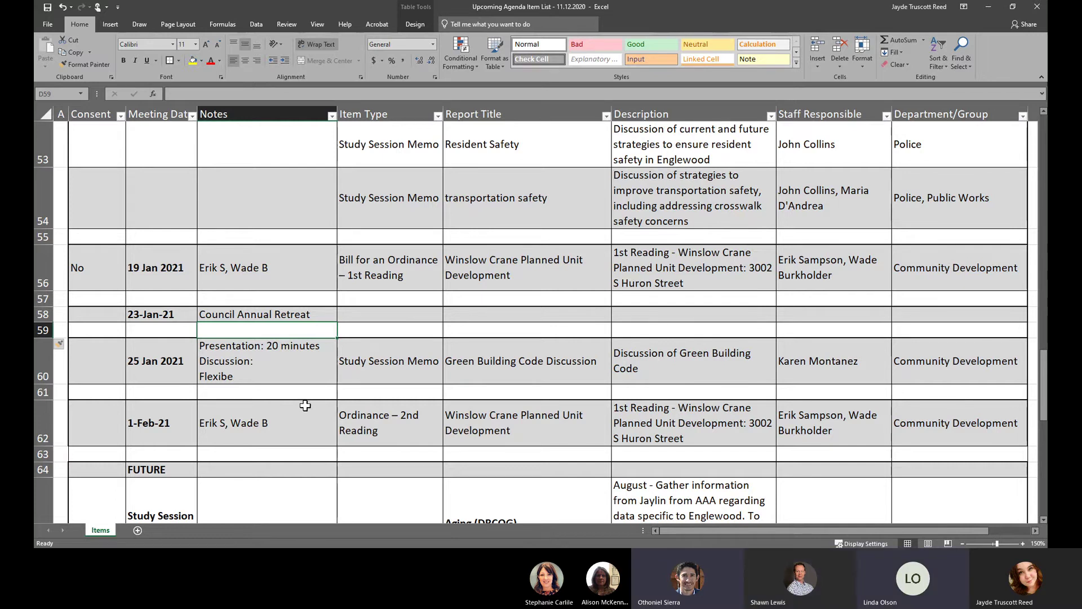
- Review the January and February 2021 meeting items, including the 25 Jan Green Building Code row, and the FUTURE study session topics
left_click(166, 311)
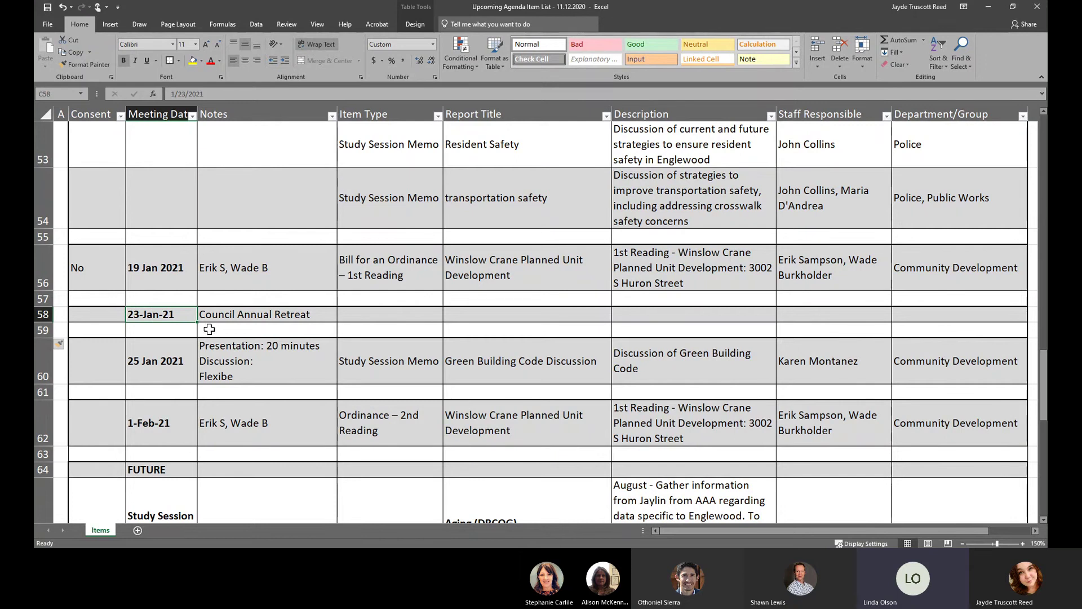
left_click(187, 349)
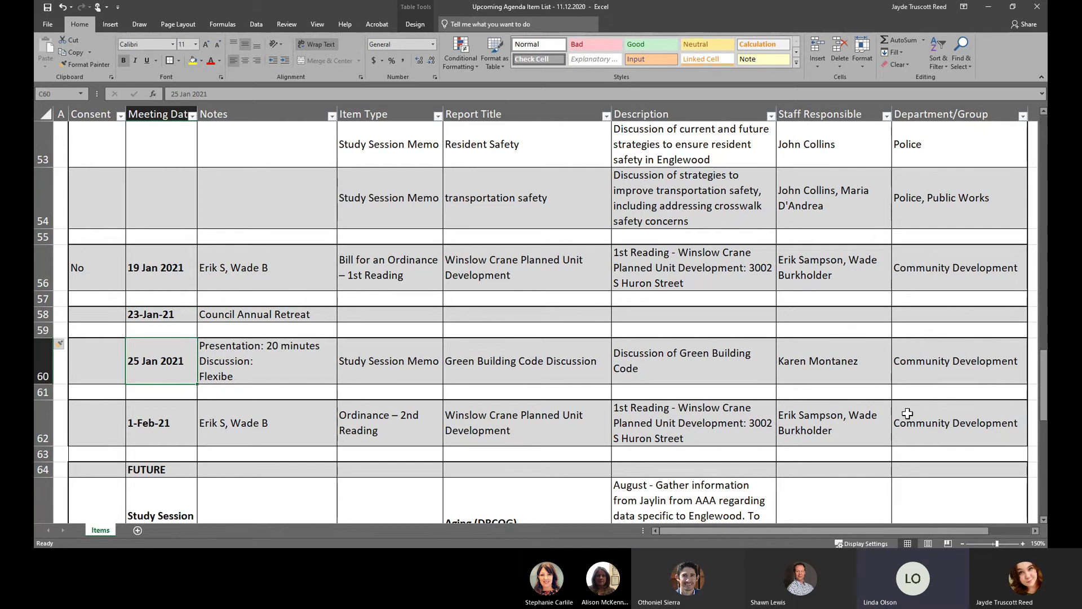
left_click_drag(979, 362, 95, 347)
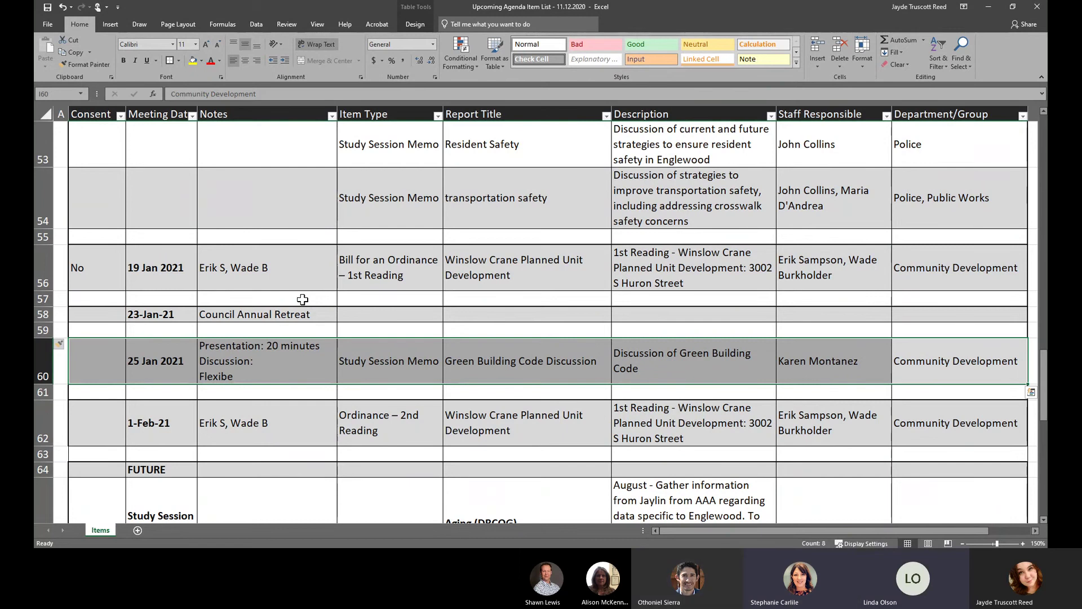
scroll(303, 299, "up", 2)
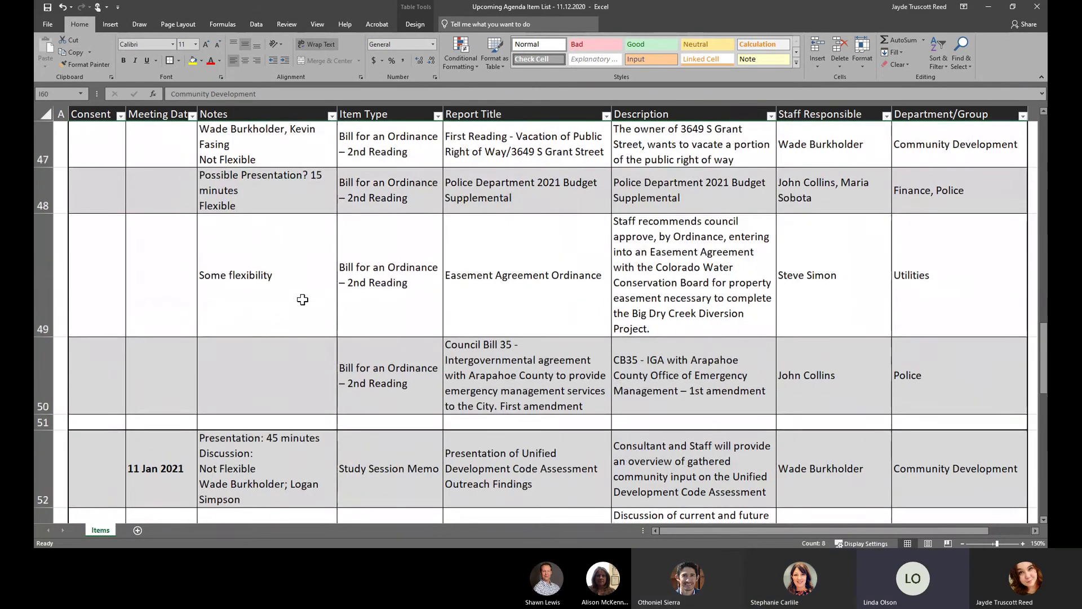
scroll(302, 299, "up", 1)
scroll(303, 299, "down", 5)
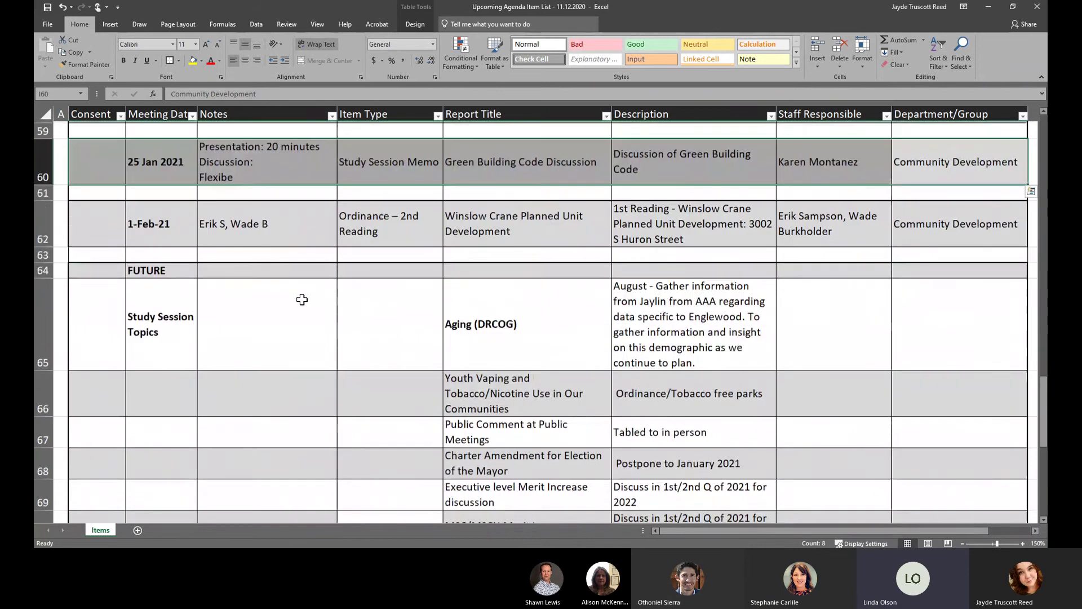
scroll(302, 300, "up", 1)
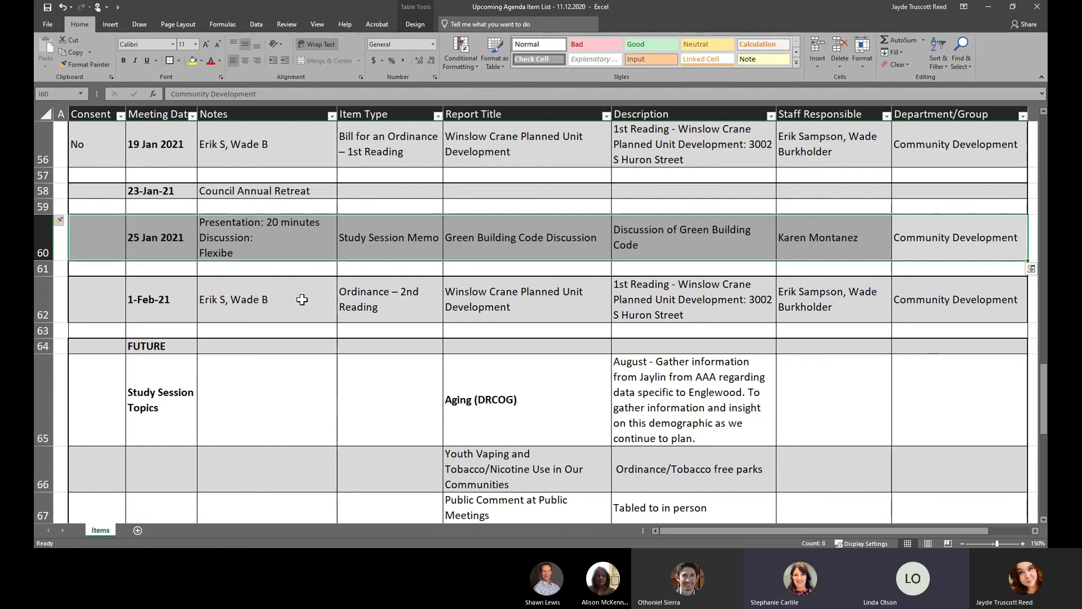
- Insert a row below the CB 54 item, before the 23 Nov 2020 group, and set its item type to "Mayors Choice"
left_click(395, 306)
scroll(396, 307, "up", 16)
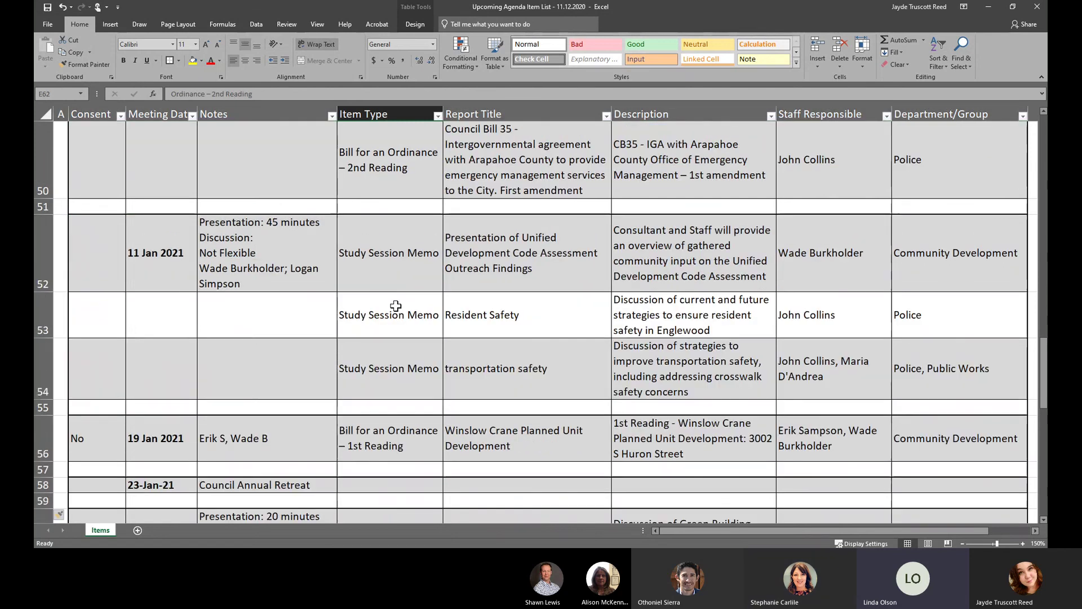
scroll(390, 306, "down", 1)
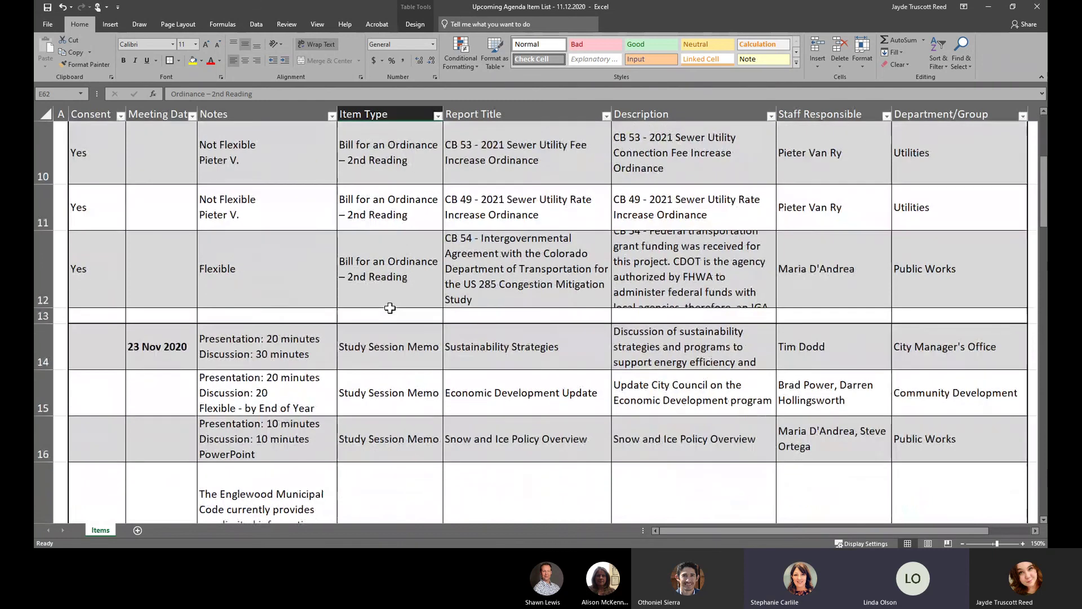
right_click(43, 316)
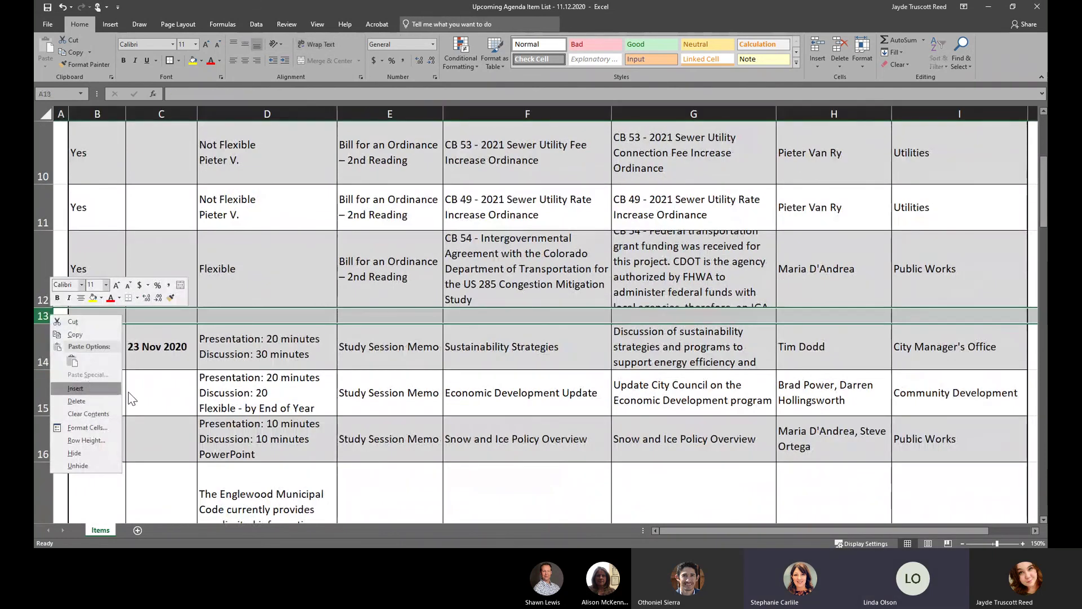
left_click(75, 388)
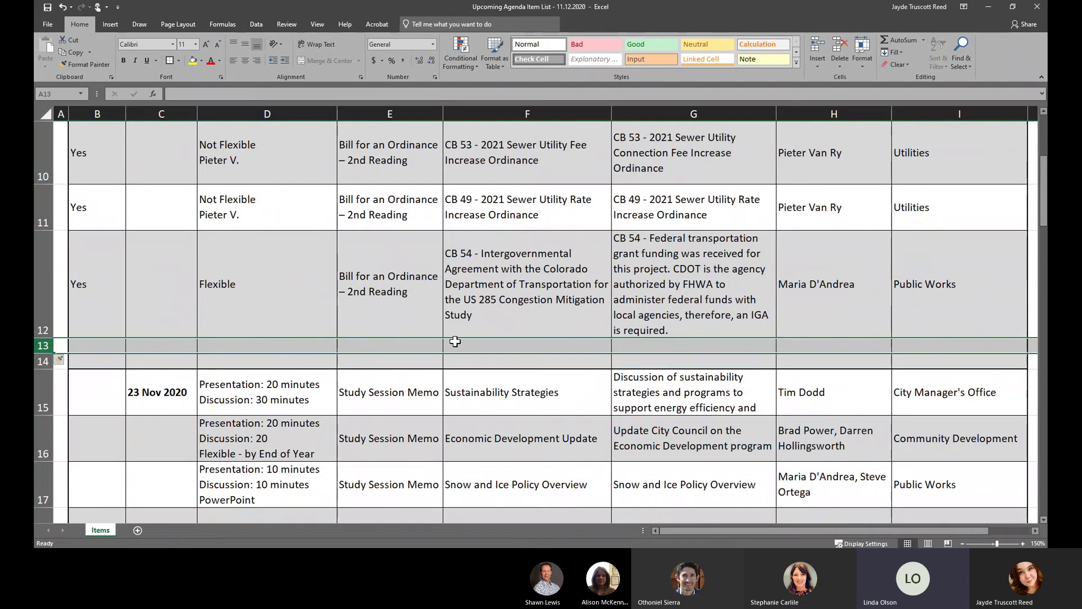
left_click(399, 349)
type("May")
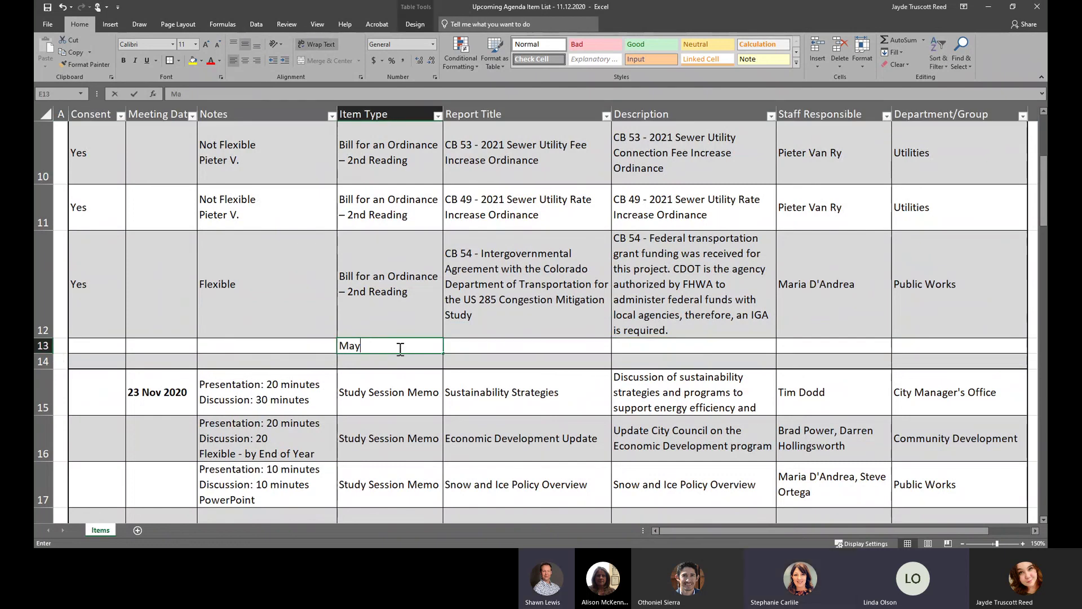
type("ors Choice")
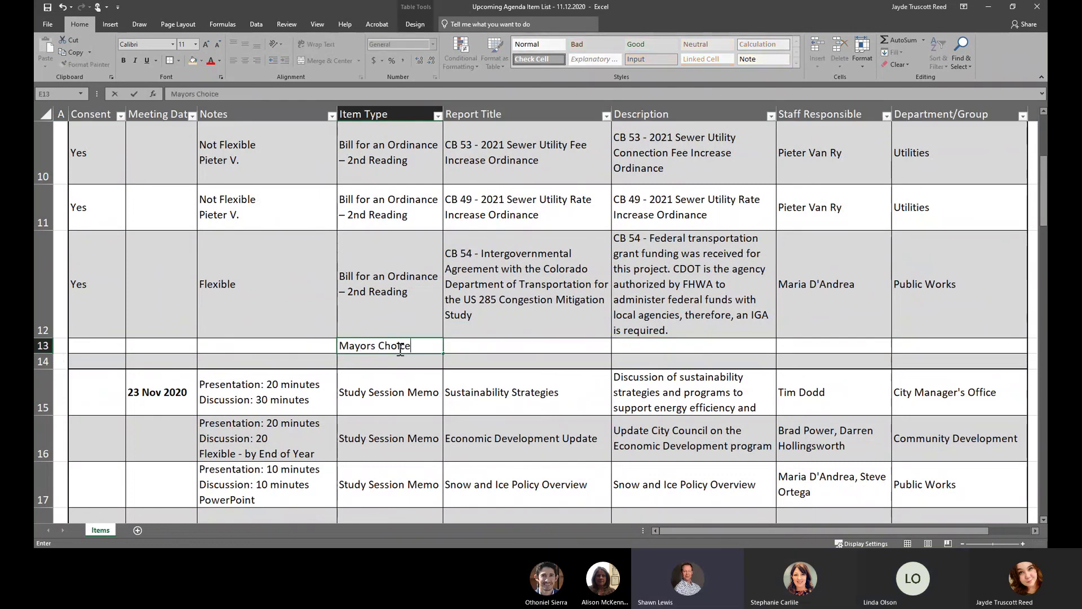
- Enter a report title beginning "Water and" for the new Mayors Choice item
left_click(483, 352)
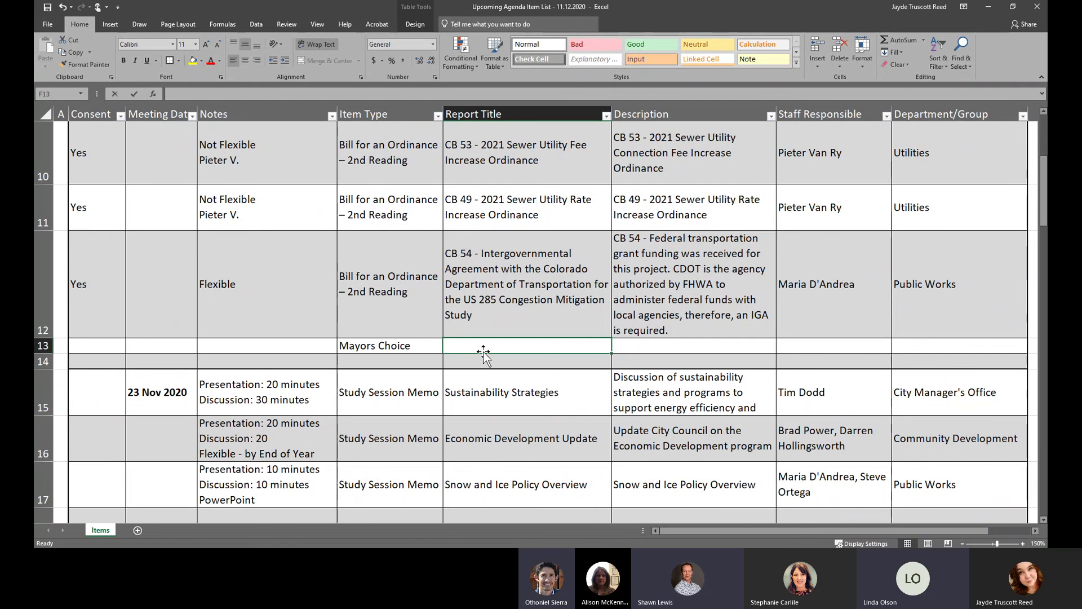
type("Wat")
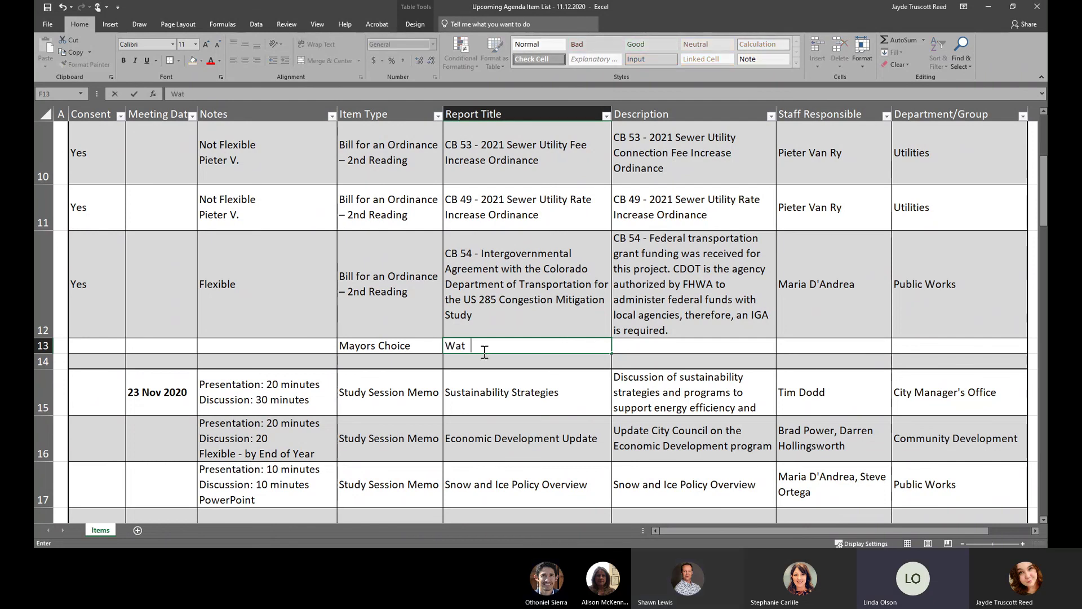
type("er and")
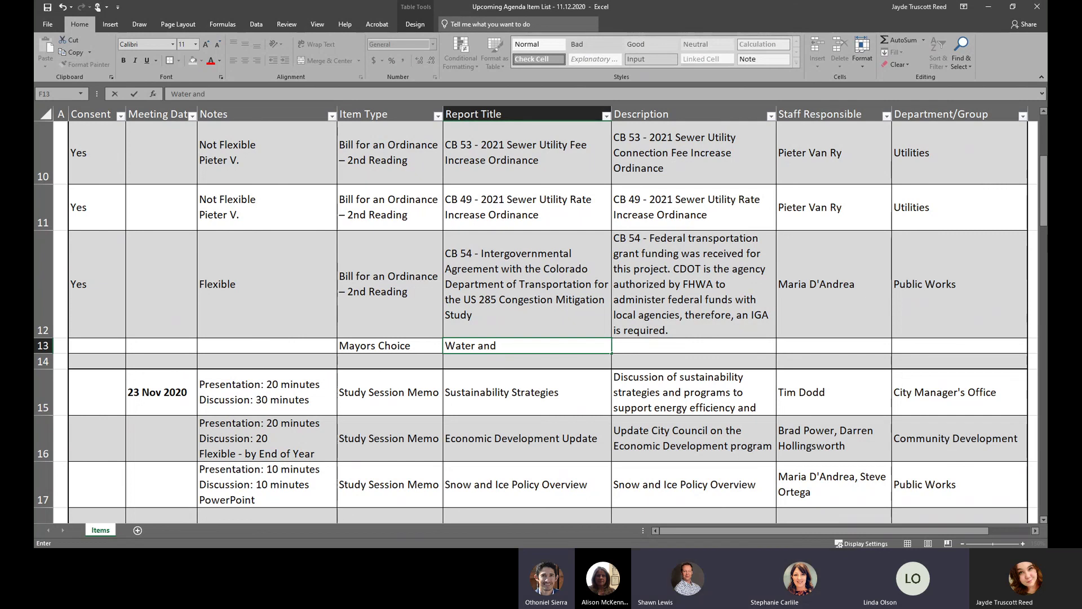